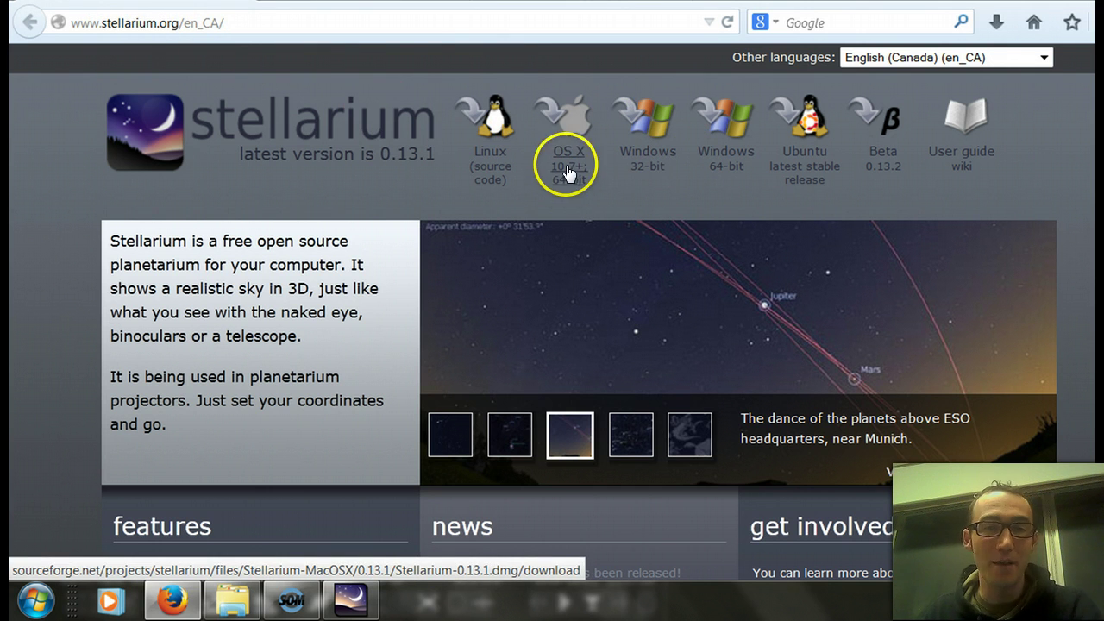
Step: Look over the Stellarium Mobile store pages on Google Play and iTunes
click(359, 2)
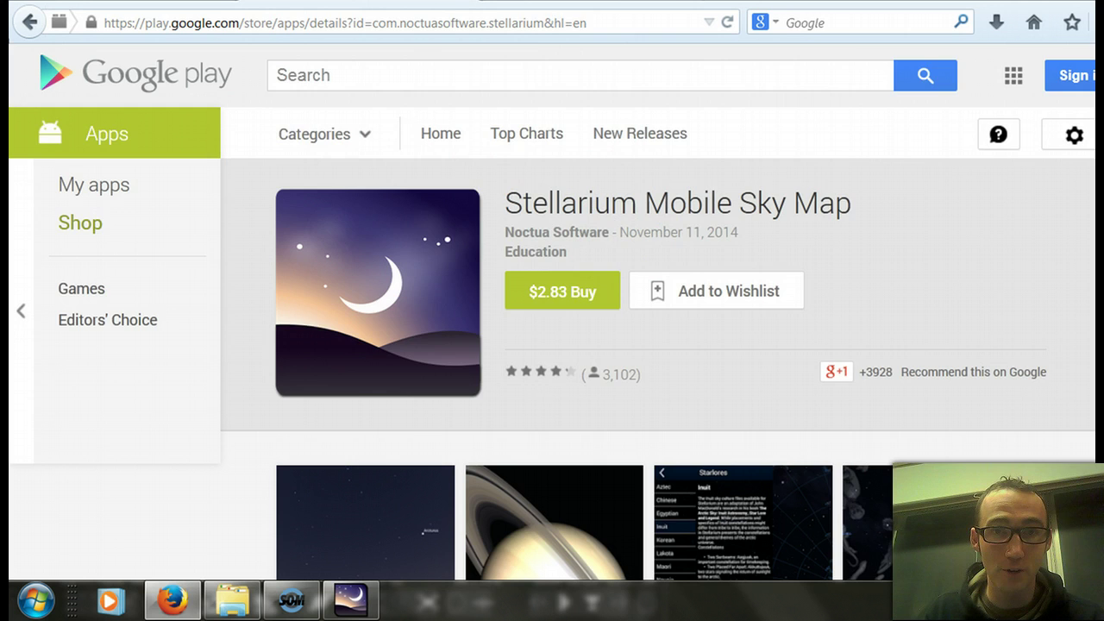
key(ctrl+Tab)
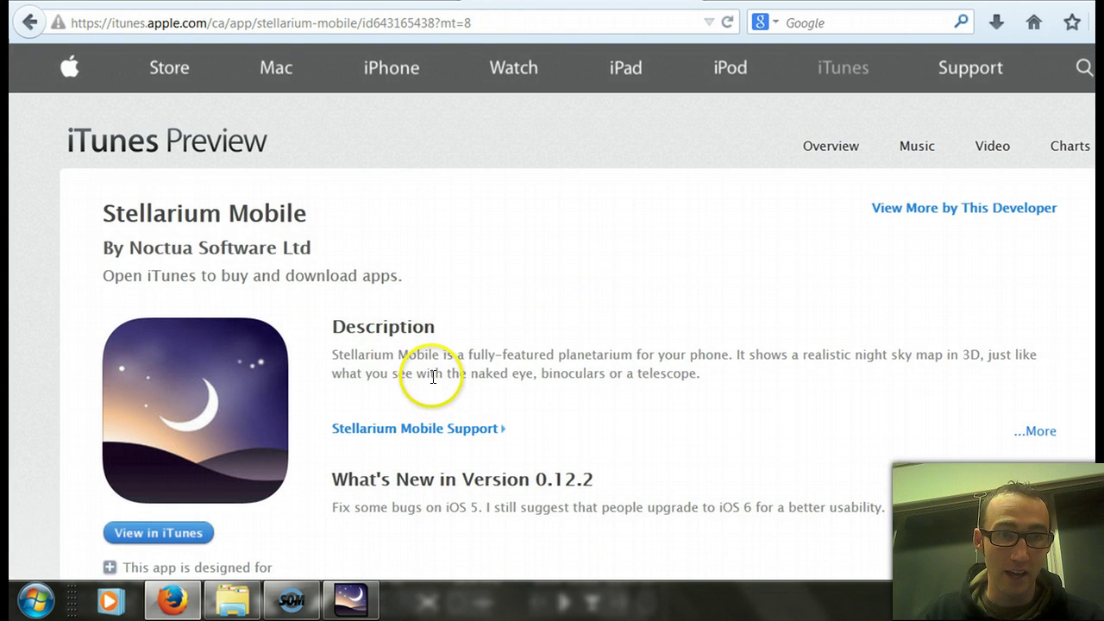
scroll(431, 371, down, 5)
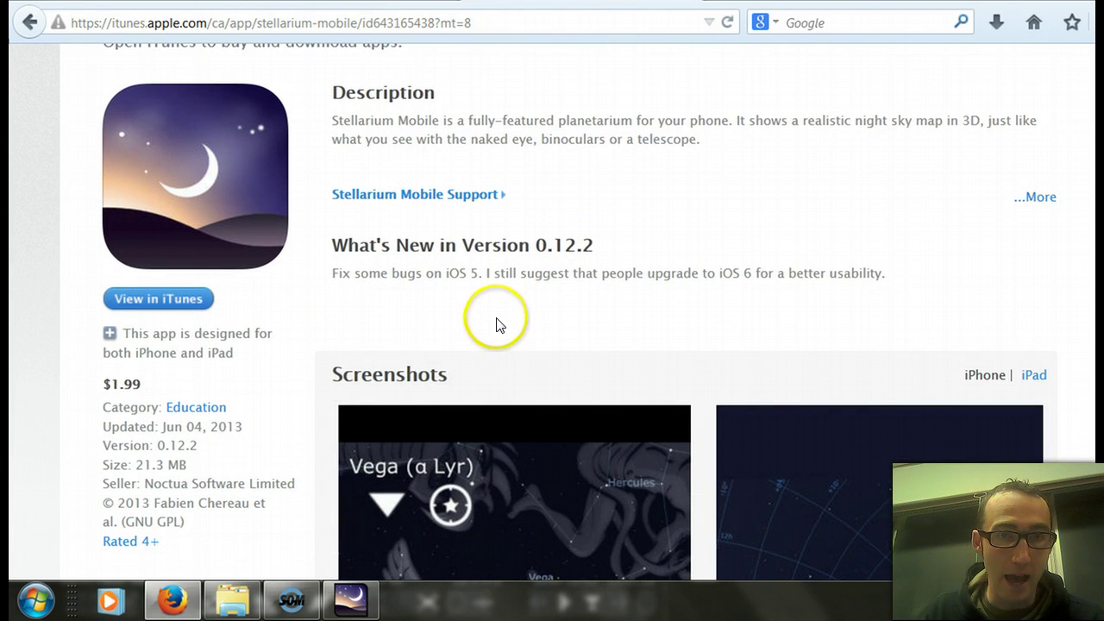
scroll(419, 339, up, 3)
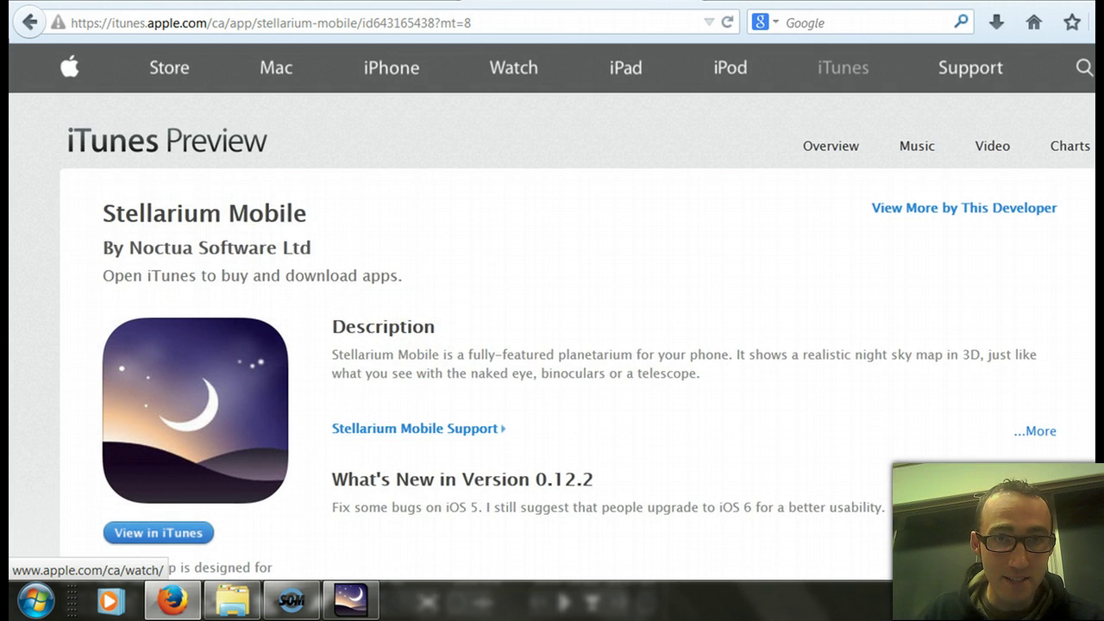
key(ctrl+Tab)
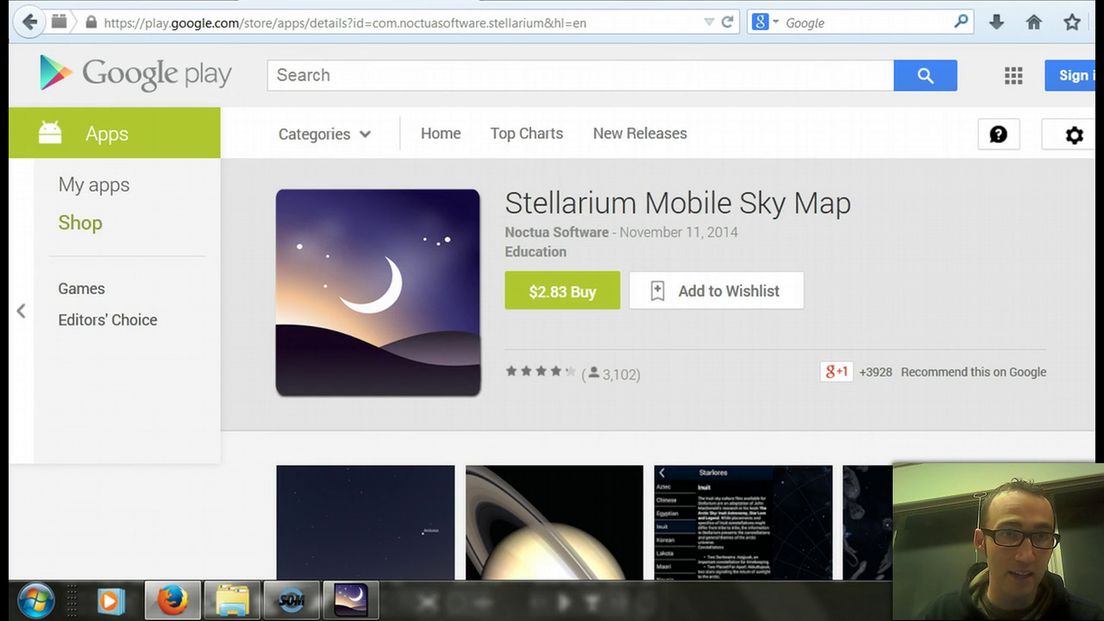
Step: Switch to Stellarium and survey the Paris night sky from the eastern horizon through north to the west
click(351, 601)
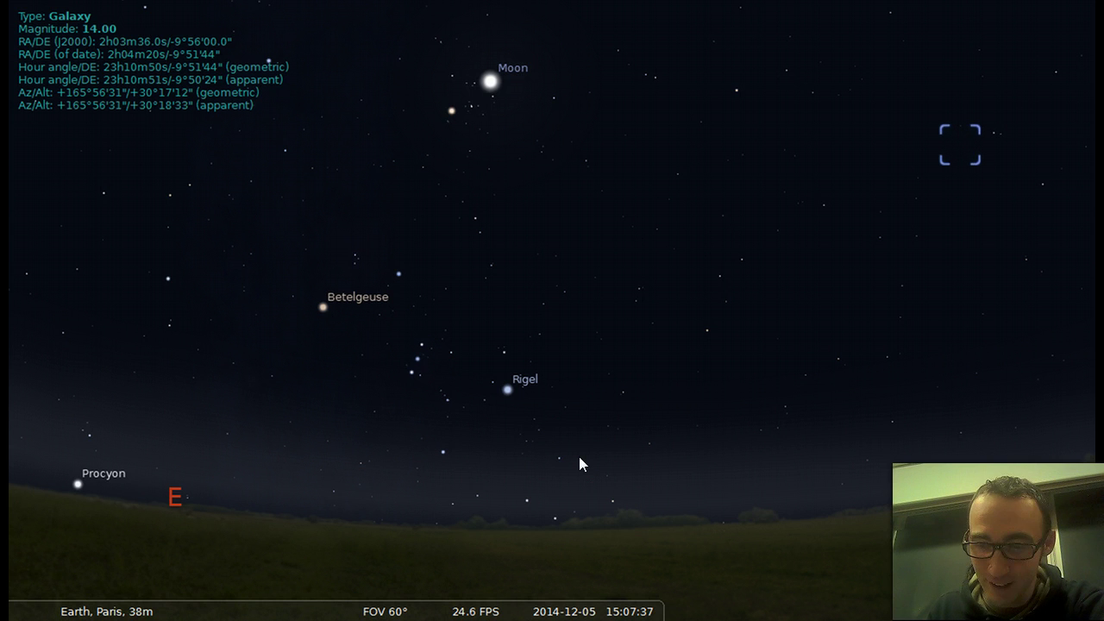
key(Up)
key(Down)
key(Left)
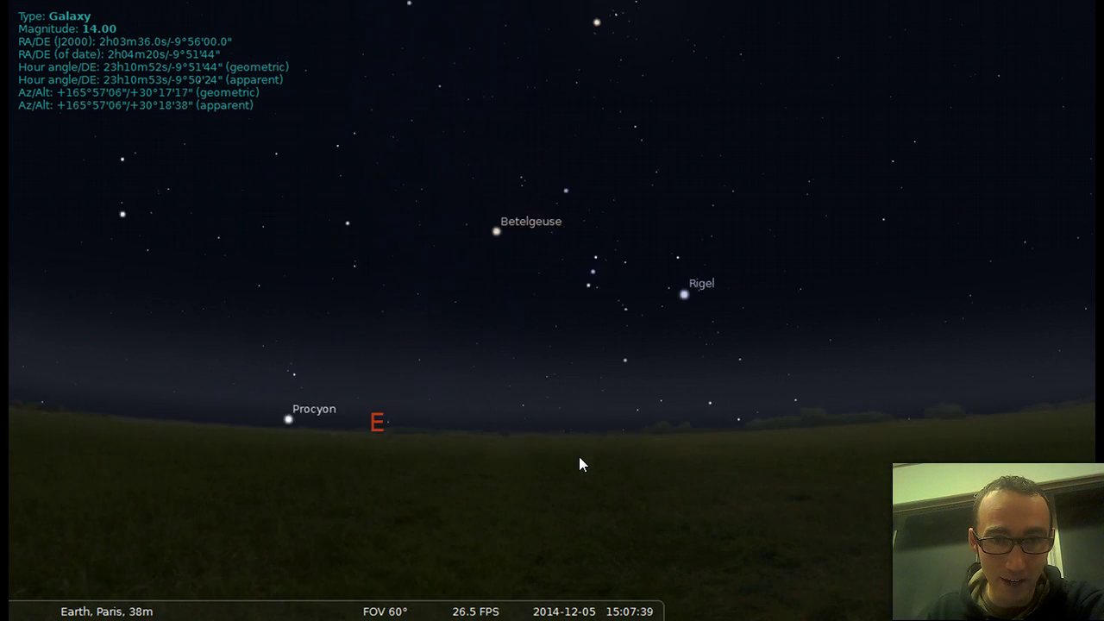
key(Up)
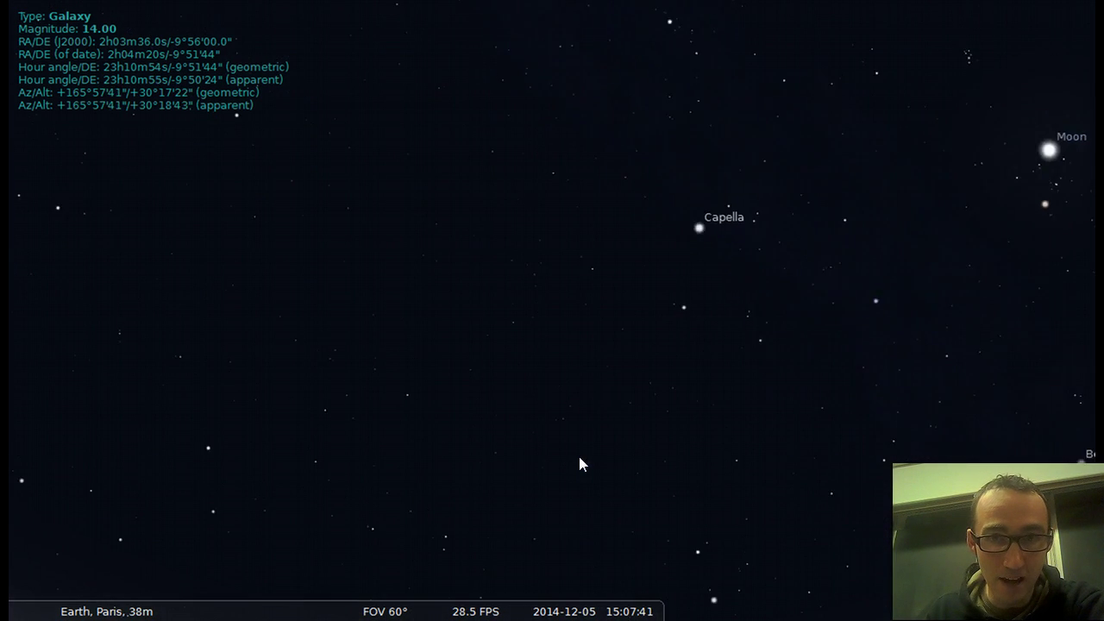
key(Down)
key(Left)
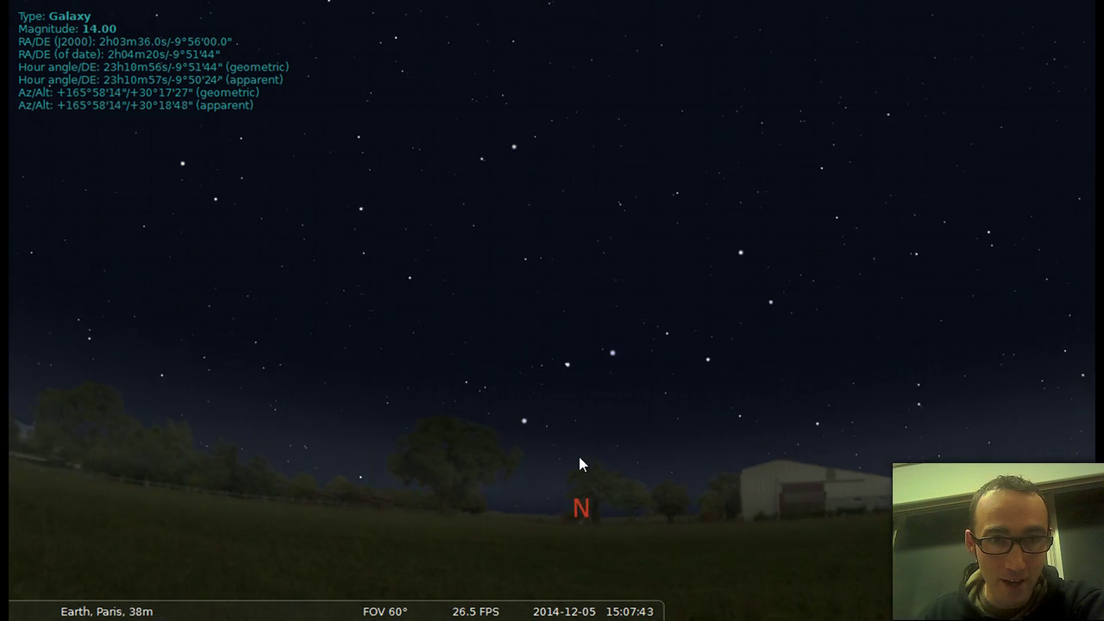
key(Up)
key(Left)
key(Down)
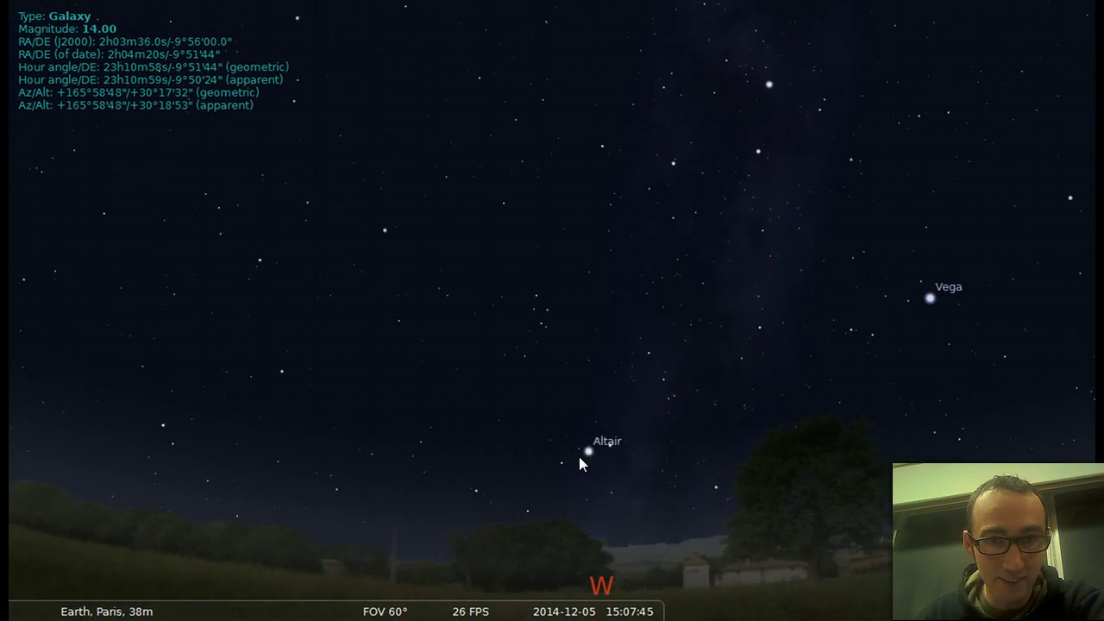
key(Left)
key(Right)
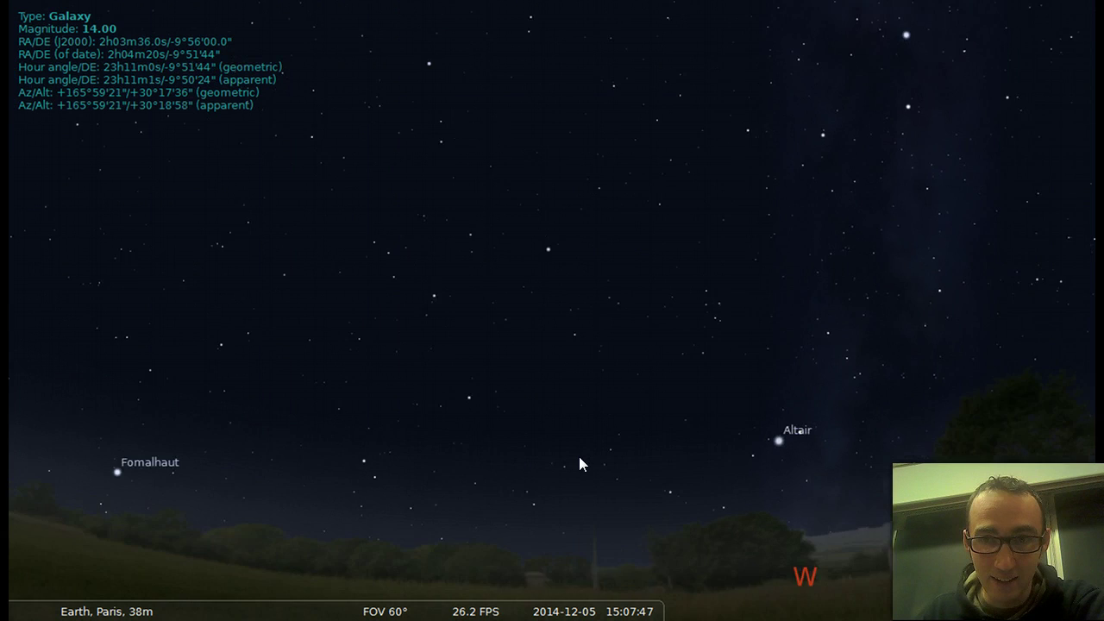
Step: Survey the sky back from the west through north to the eastern horizon
key(Right)
key(Up)
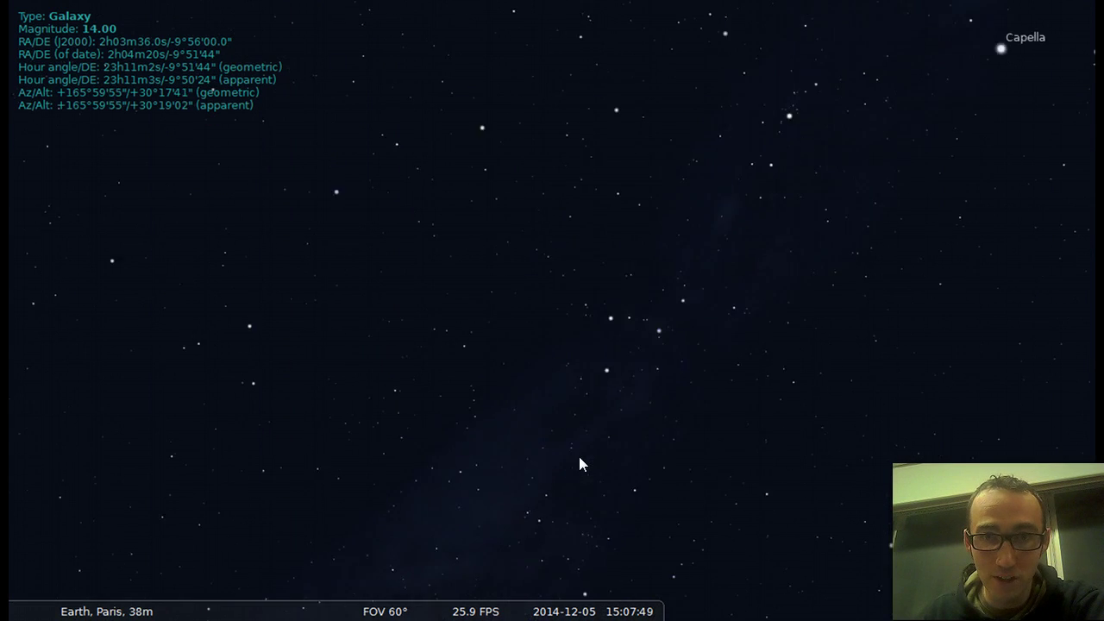
key(Right)
key(Down)
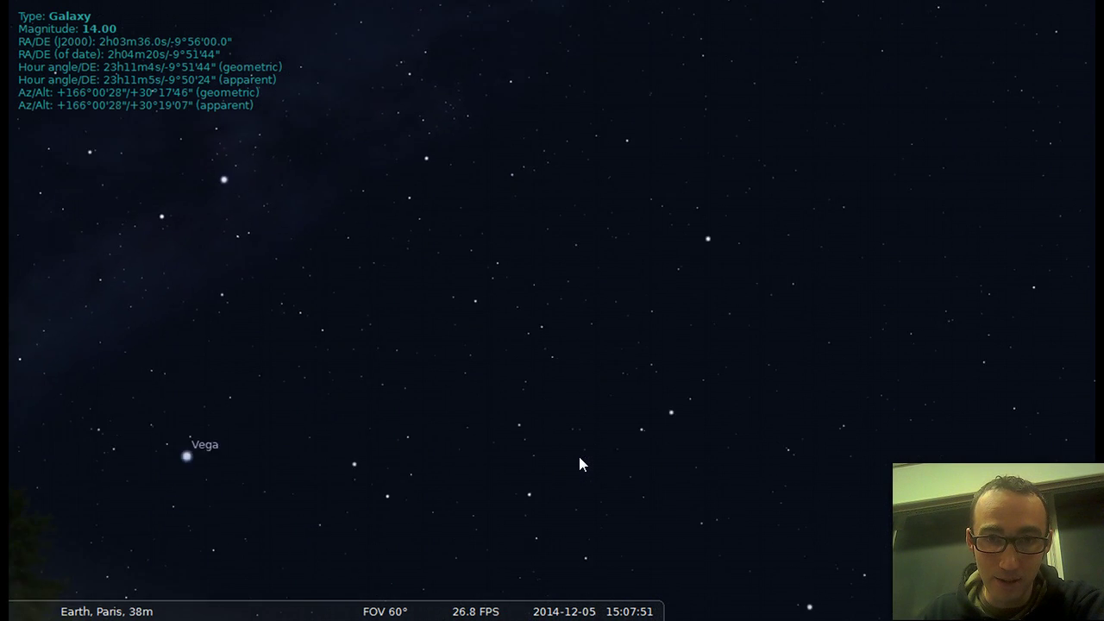
key(Right)
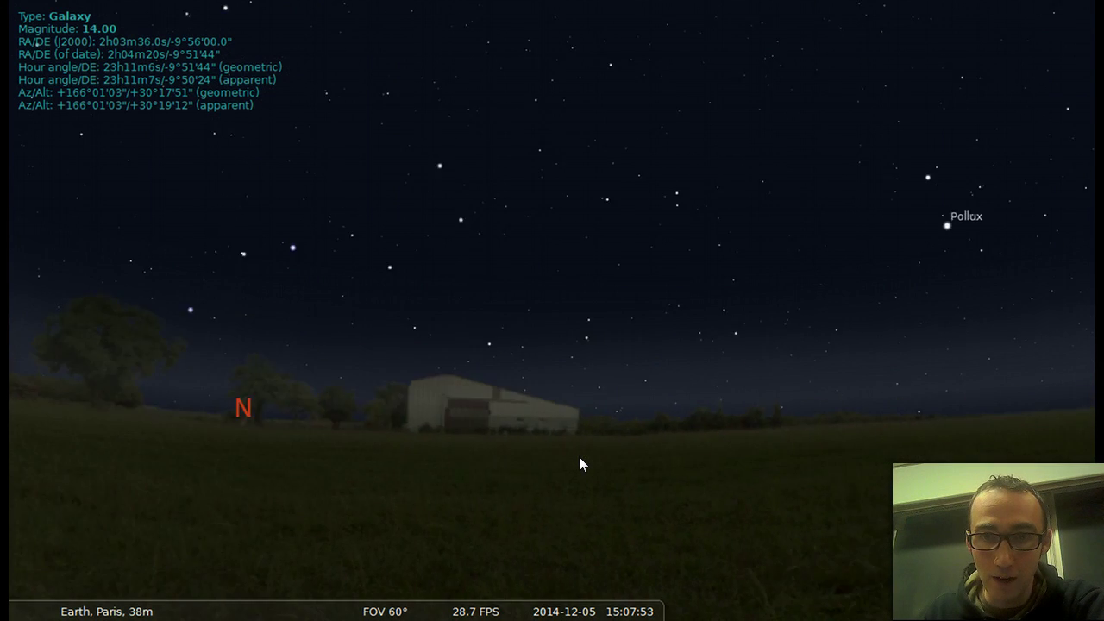
key(Right)
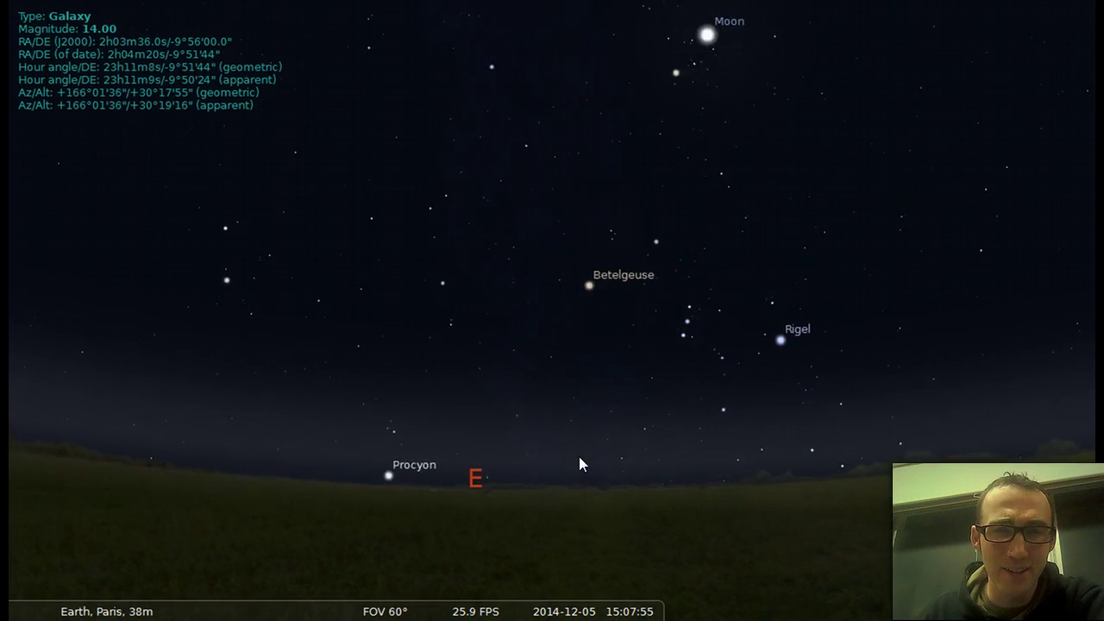
Step: Examine the high sky overhead and return to the Moon and Orion above the eastern horizon
key(Up)
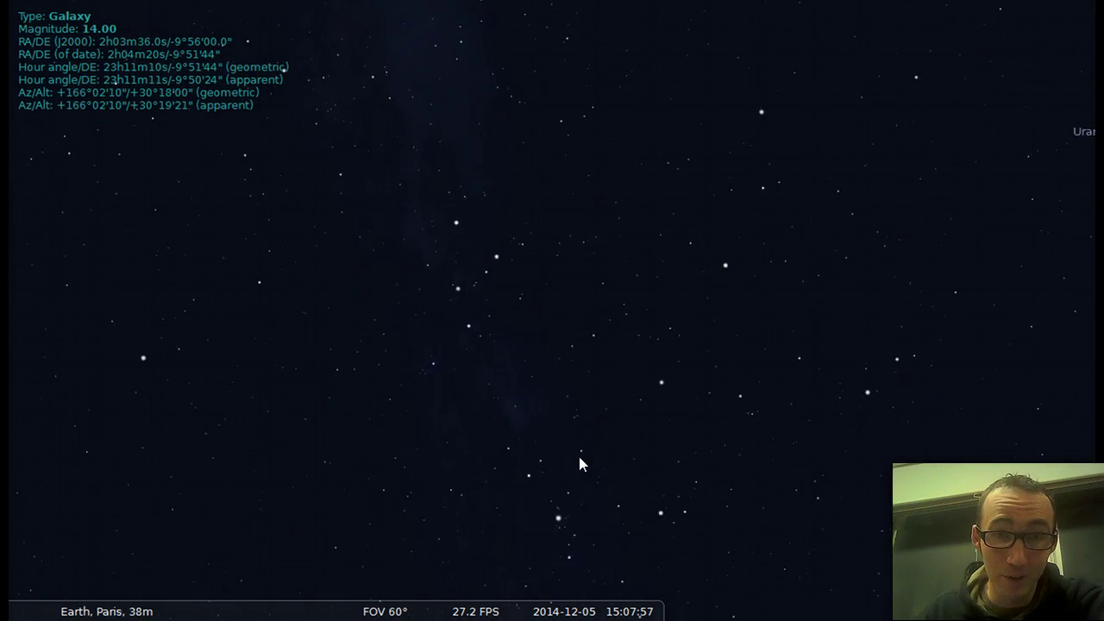
key(Left)
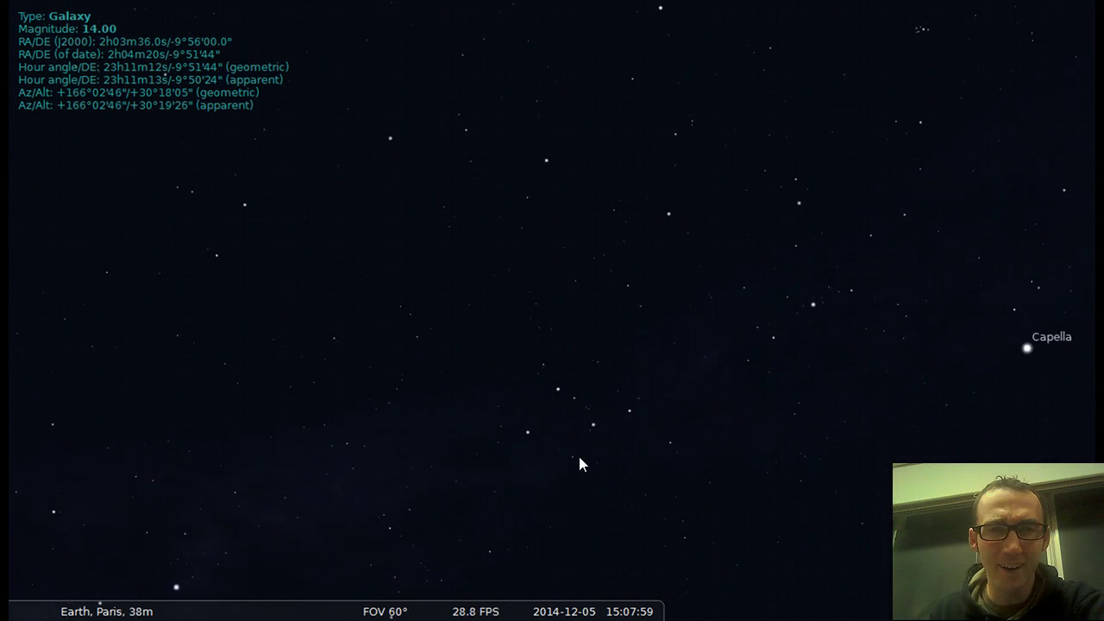
key(Left)
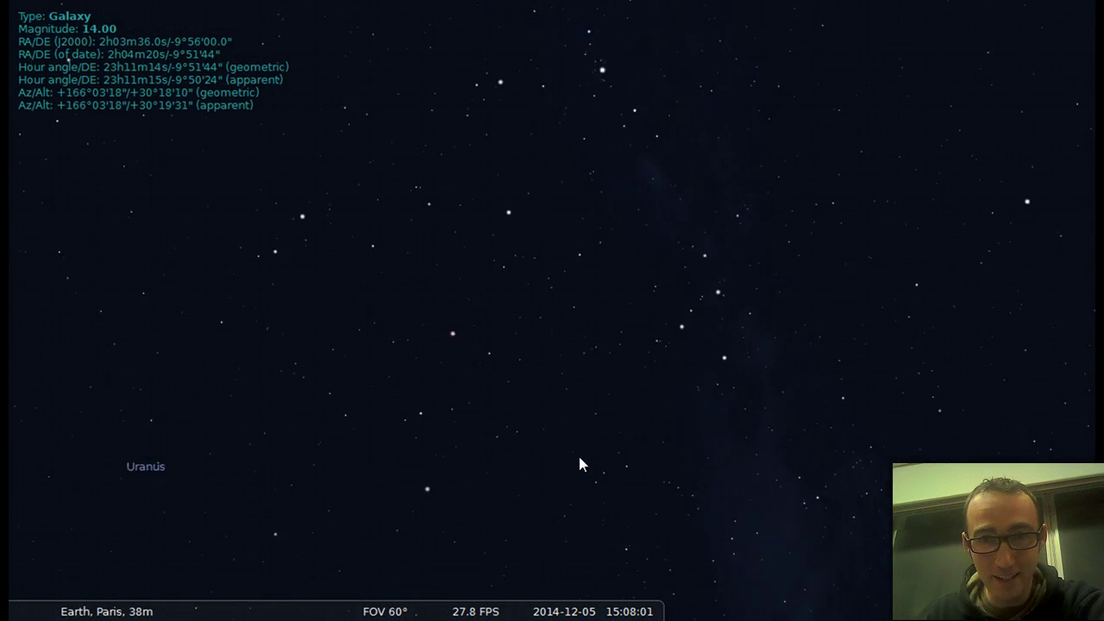
key(Left)
key(Down)
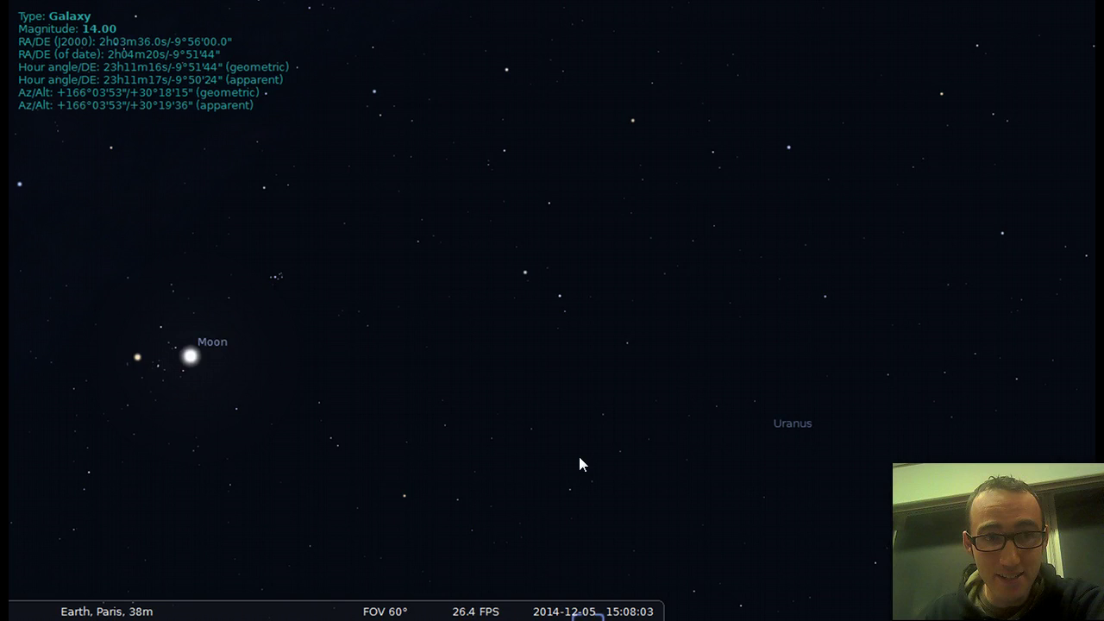
key(Down)
key(Left)
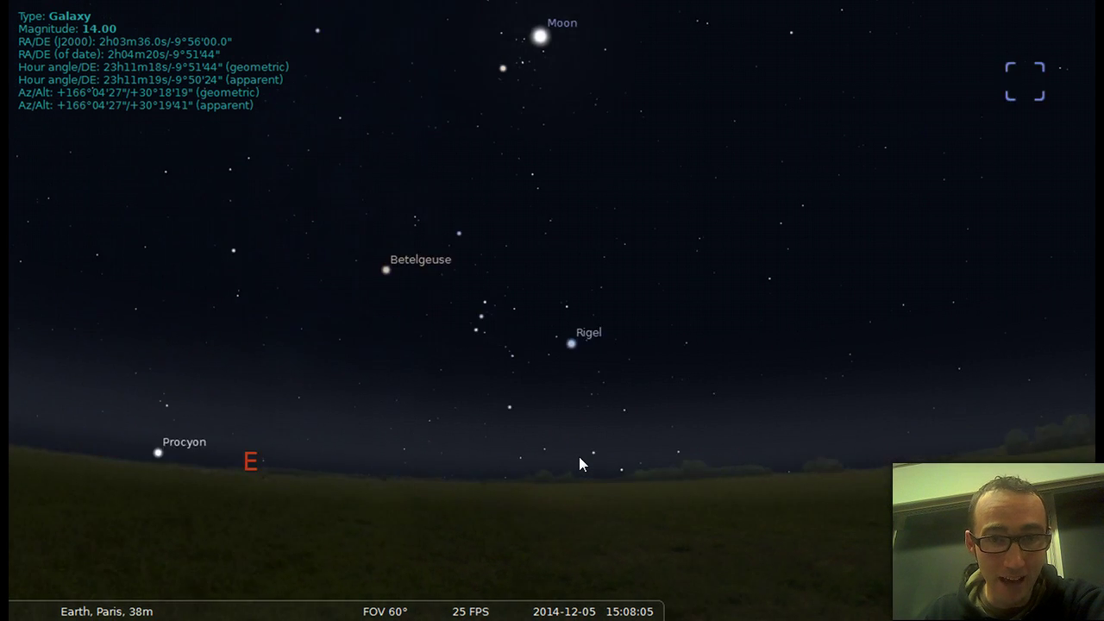
Step: Examine the eastern sky around Capella, the Moon, Betelgeuse and Rigel
key(Up)
key(Left)
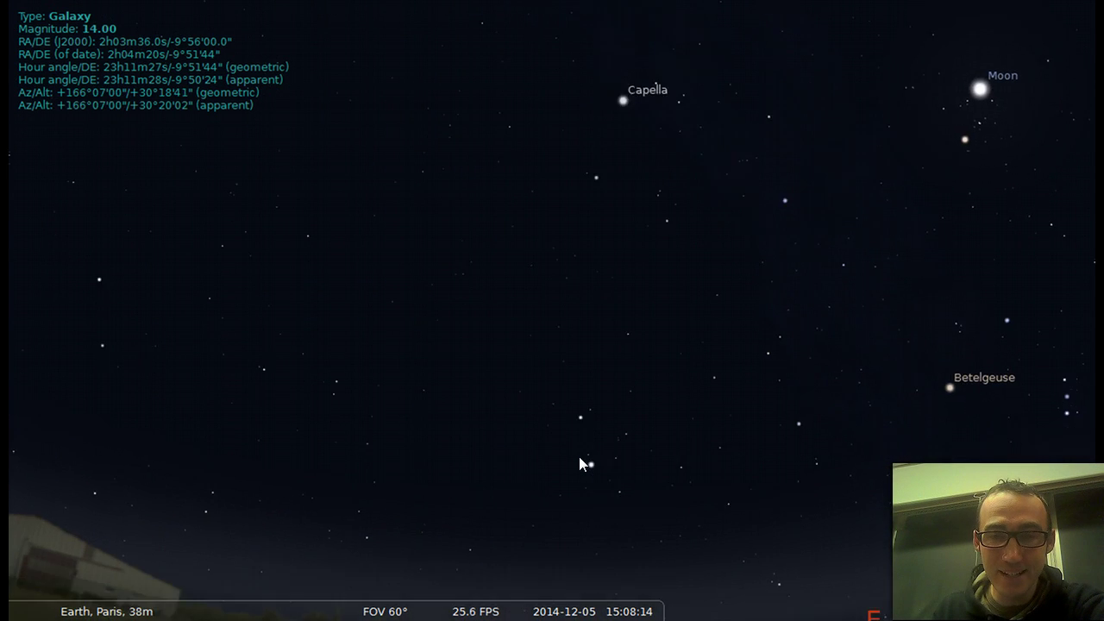
key(Down)
key(Right)
key(Up)
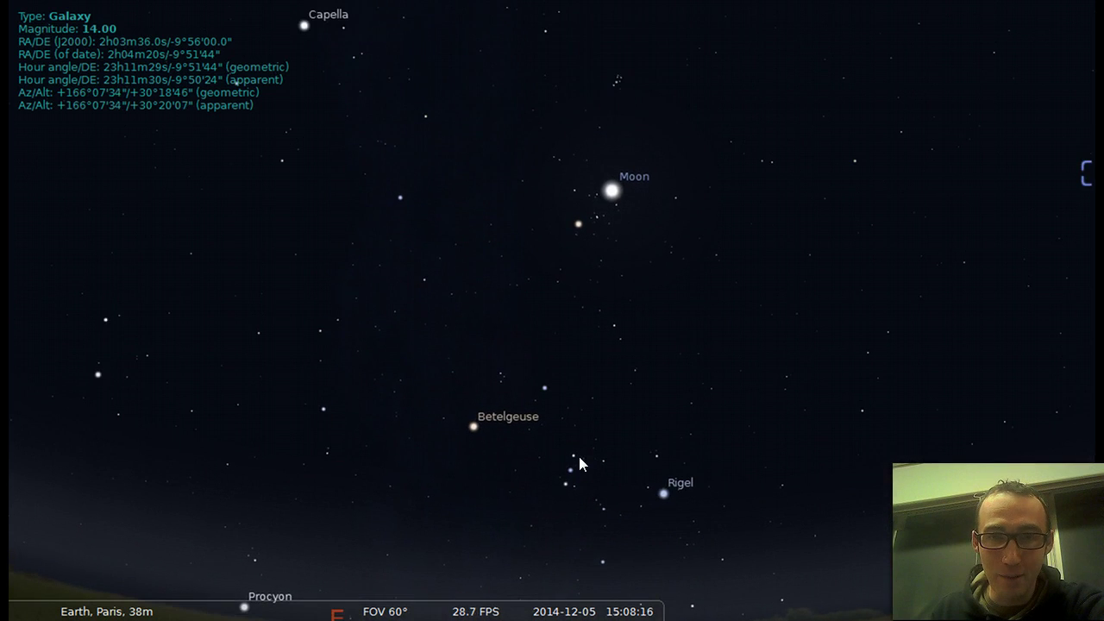
key(Down)
key(Right)
key(Up)
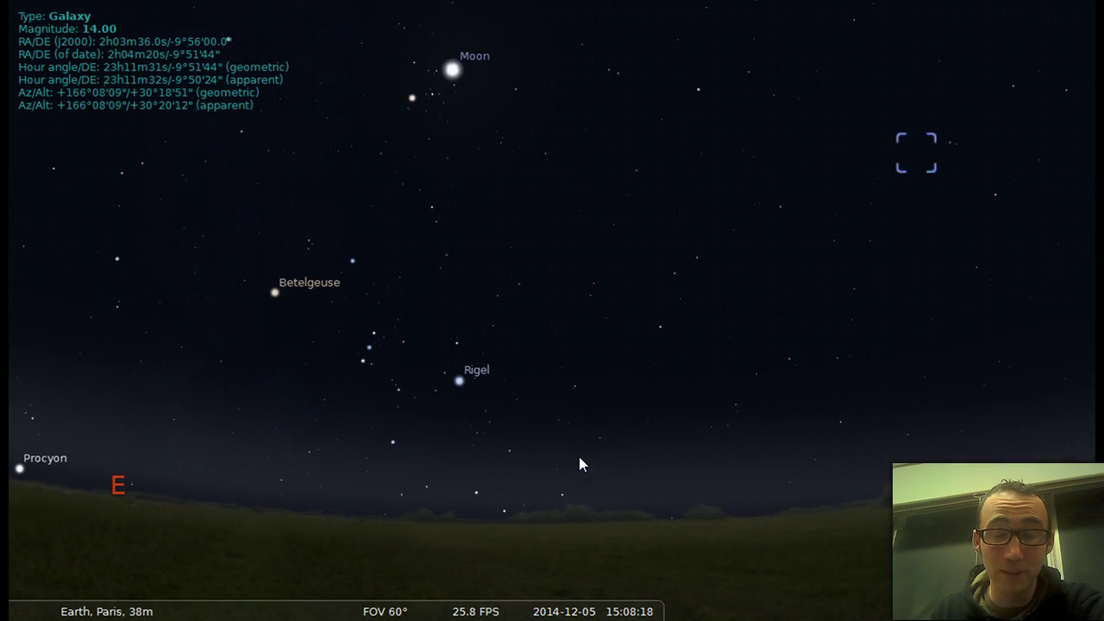
key(Left)
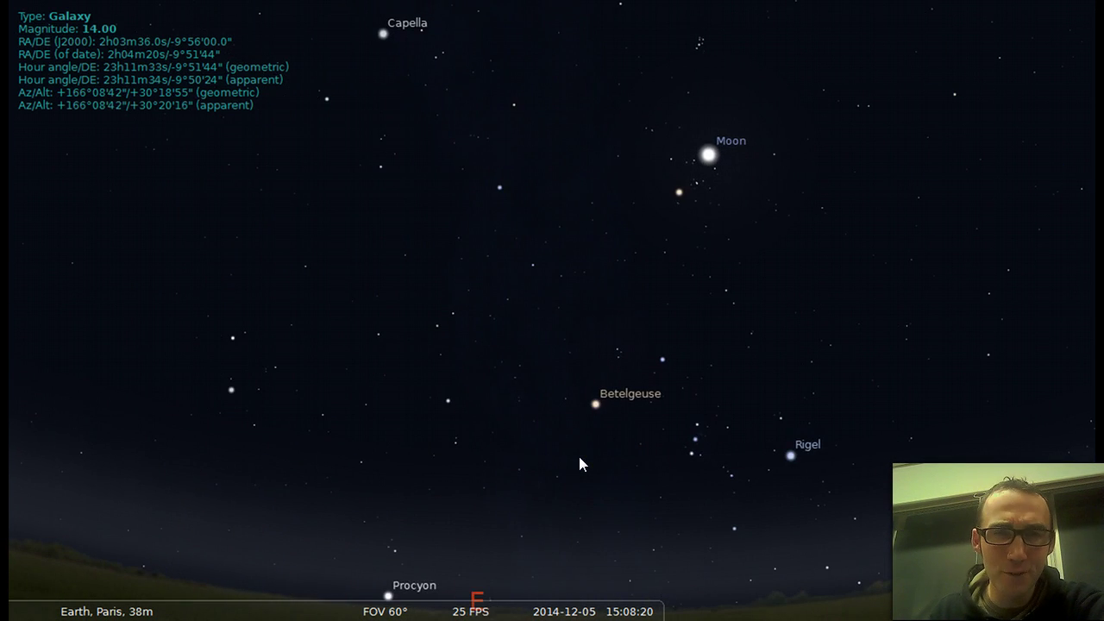
key(Down)
key(Up)
key(Right)
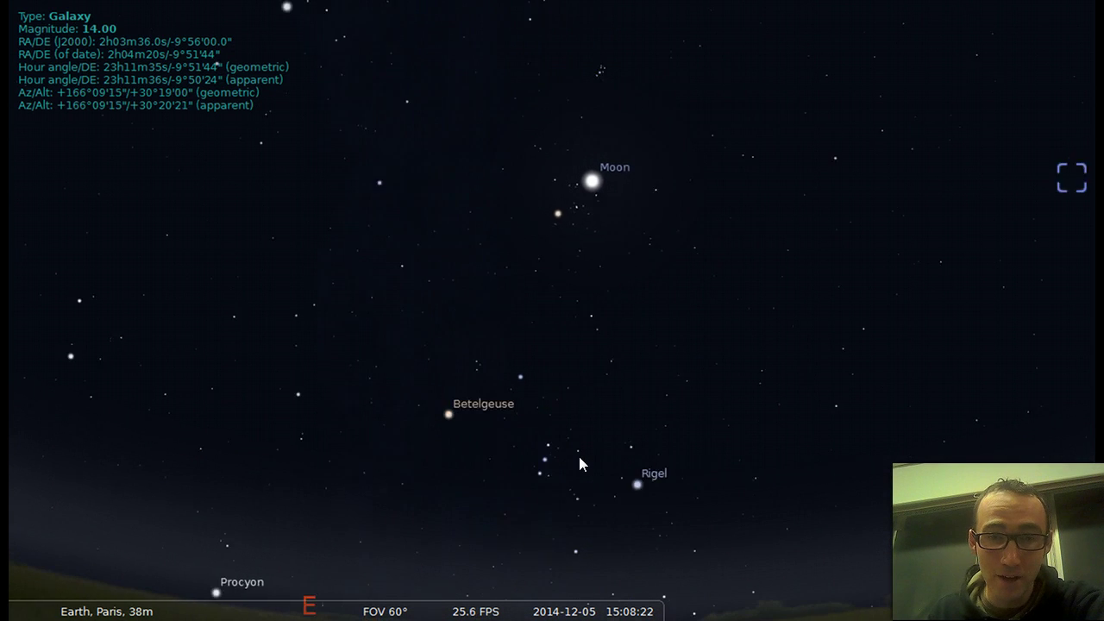
Step: Set the observing location to Toronto, Canada, and close the location settings
mouse_move(127, 587)
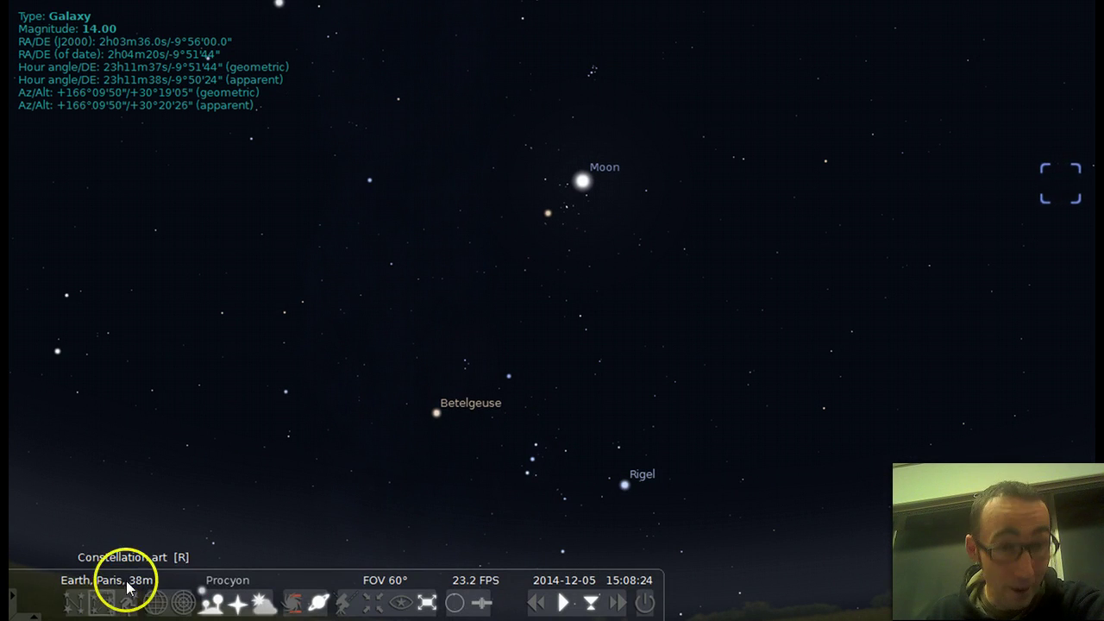
mouse_move(40, 417)
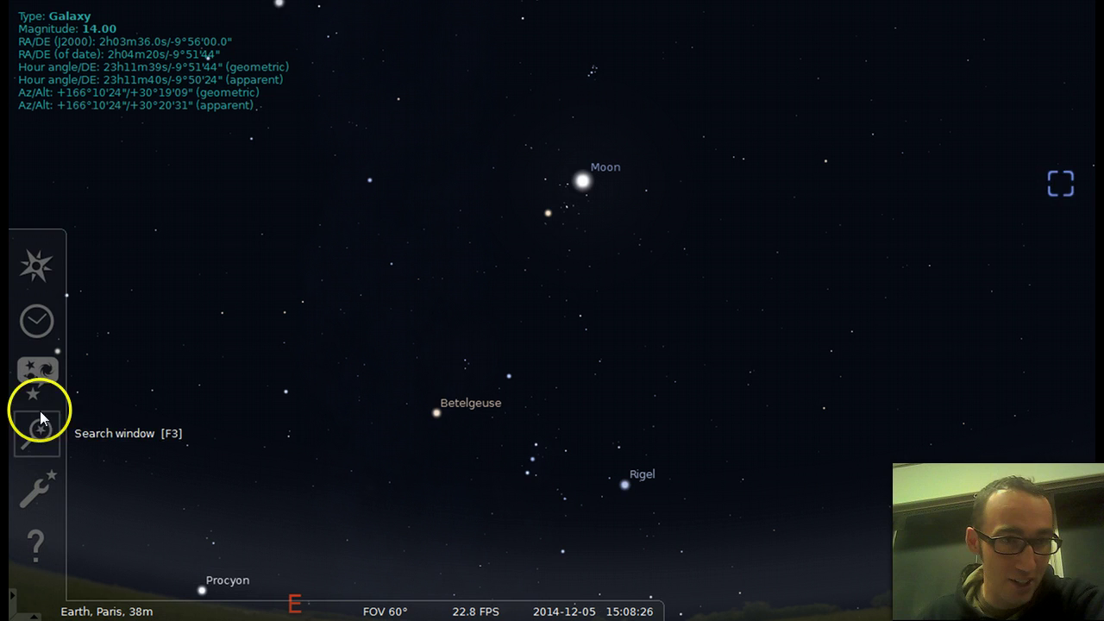
click(39, 272)
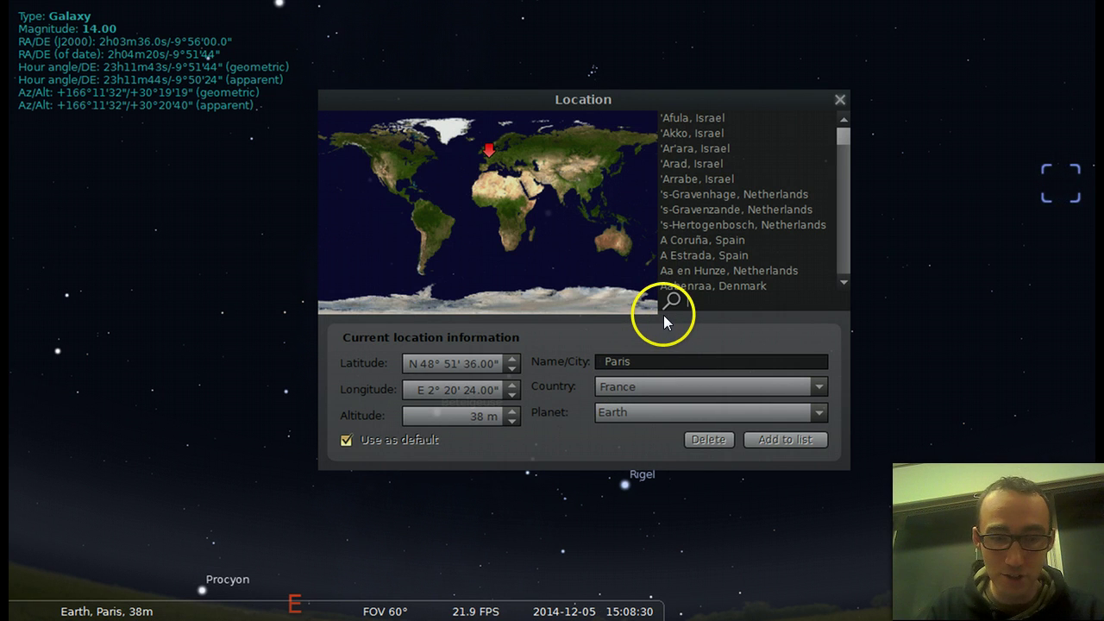
text(tToronto)
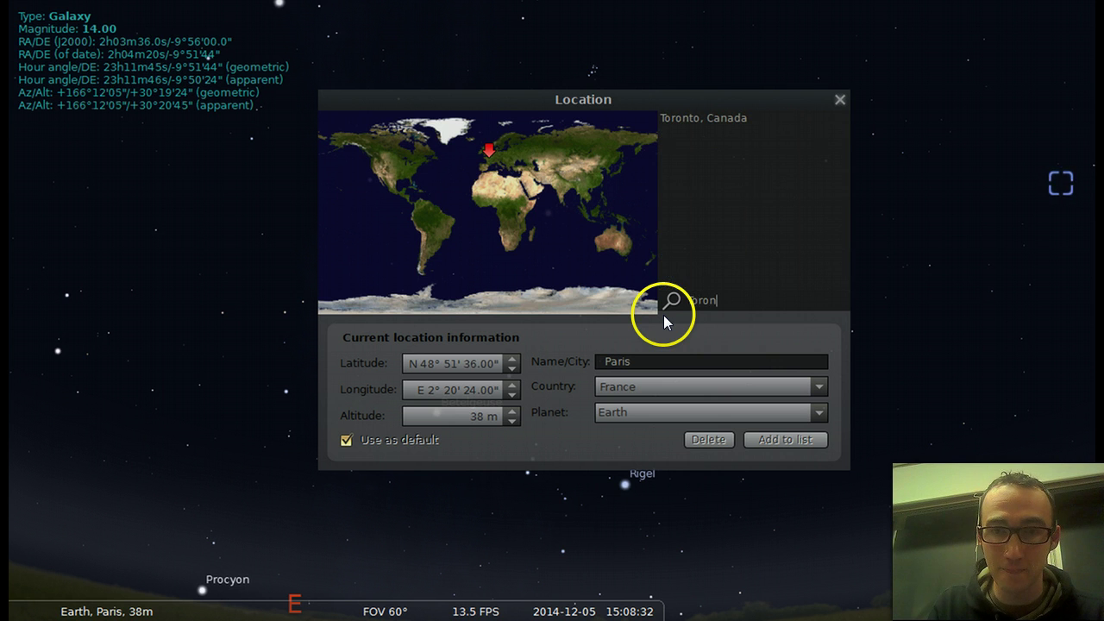
click(694, 119)
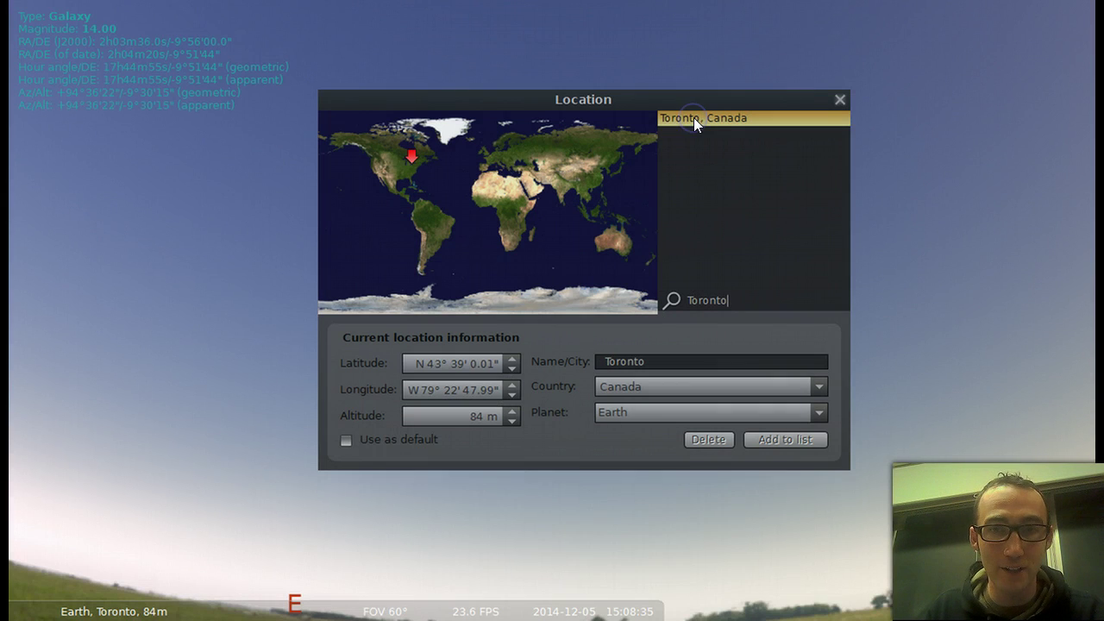
click(841, 101)
Step: Look around the Toronto daytime sky and horizon from east through north to west
key(Down)
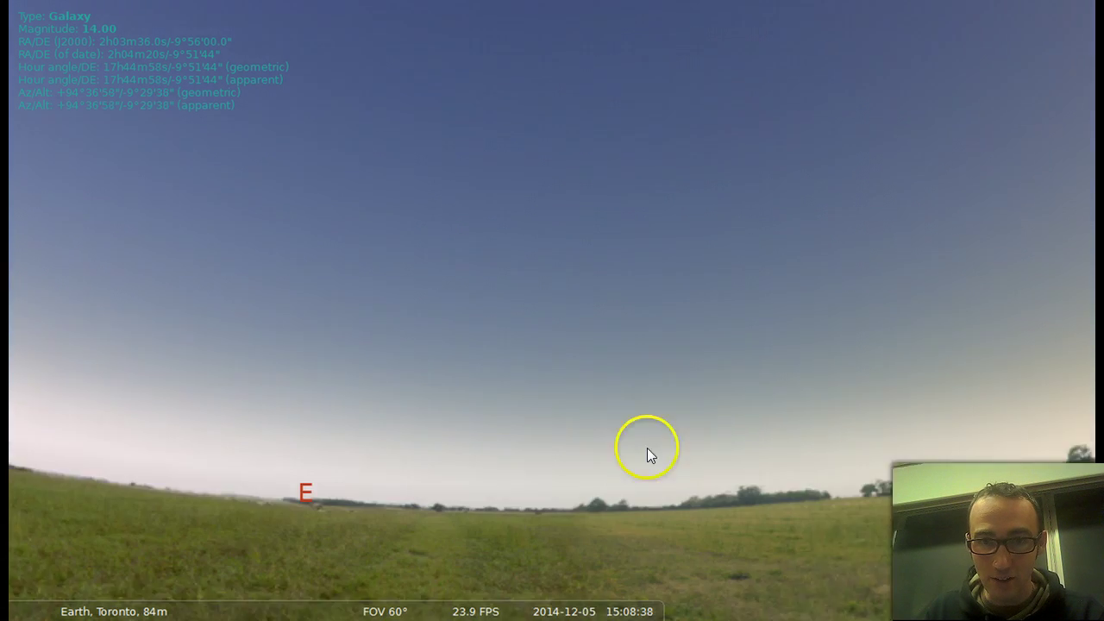
key(Left)
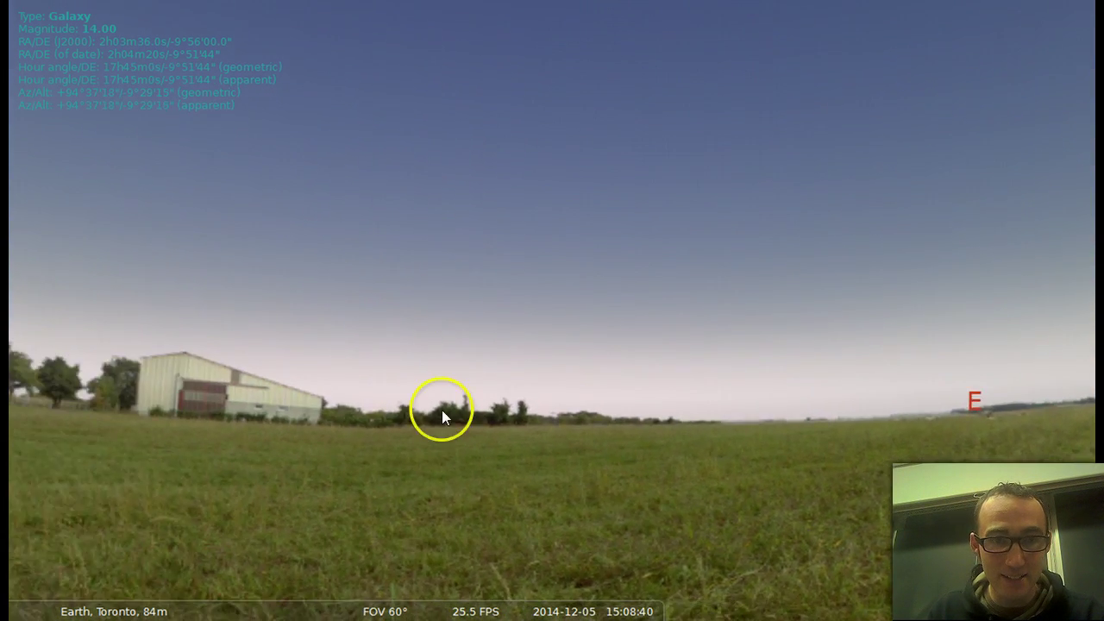
mouse_move(581, 598)
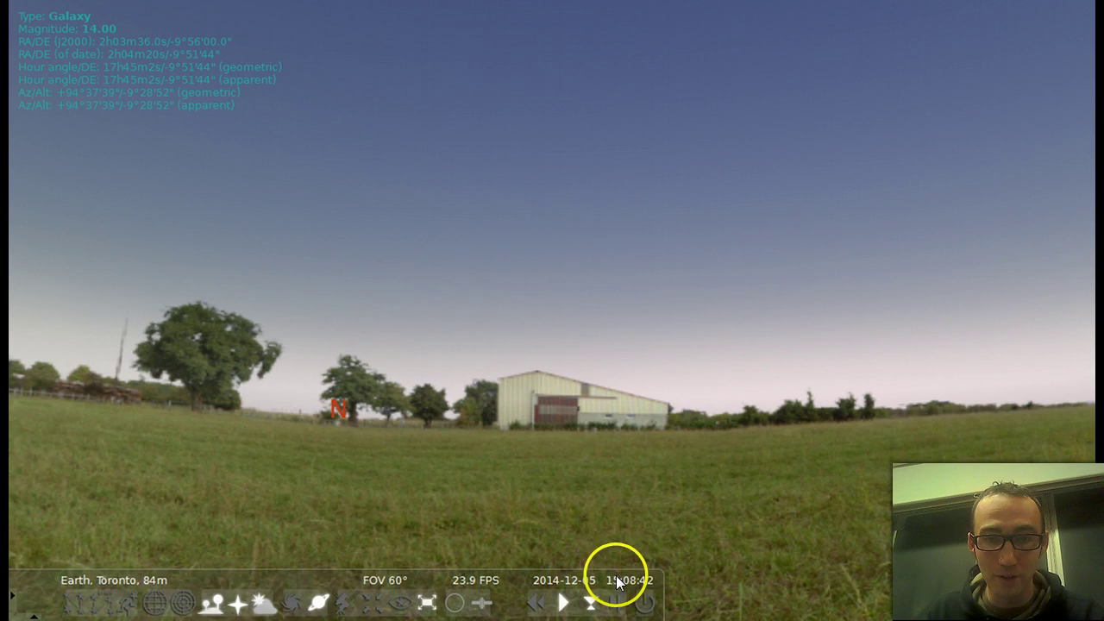
key(Left)
key(Up)
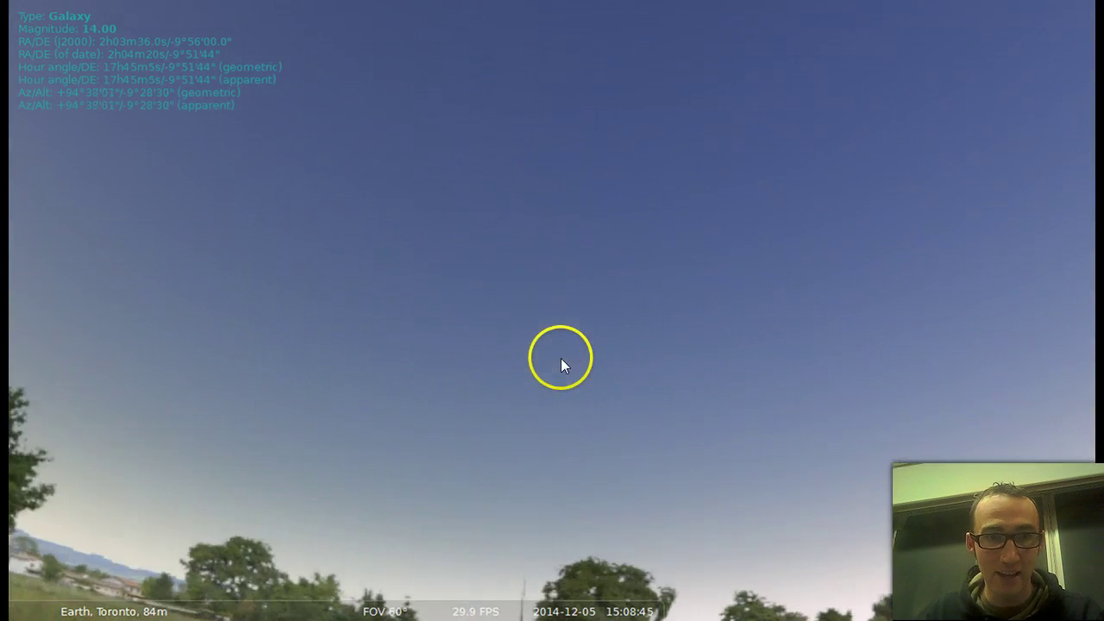
key(Down)
key(Left)
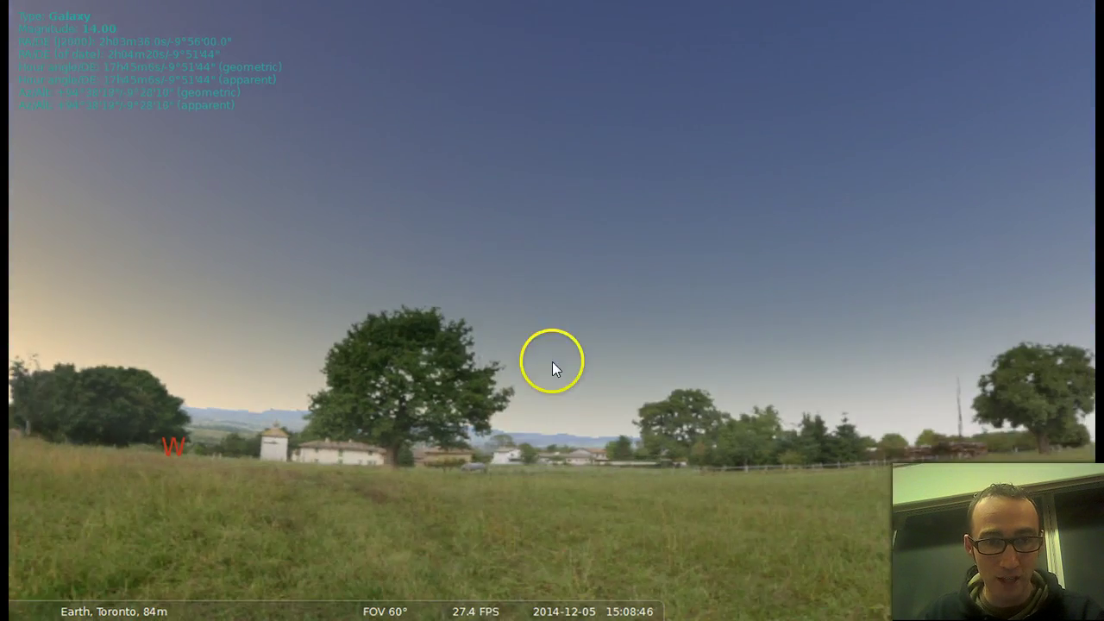
Step: Look around the daytime horizon from west past the Sun and south to east, north and back towards east
key(Left)
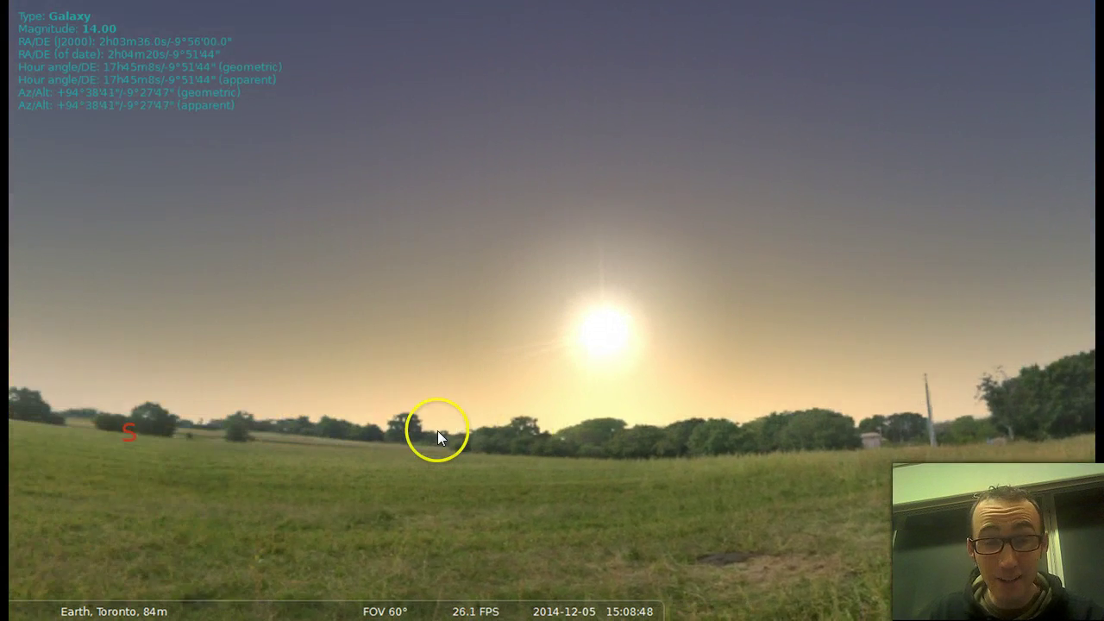
key(Left)
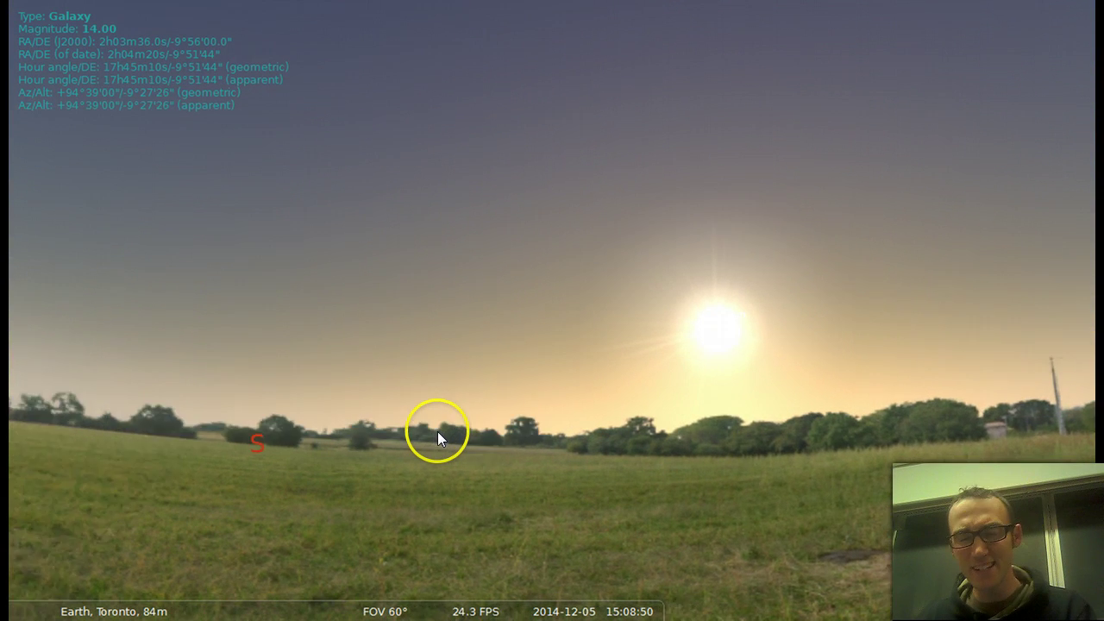
key(Left)
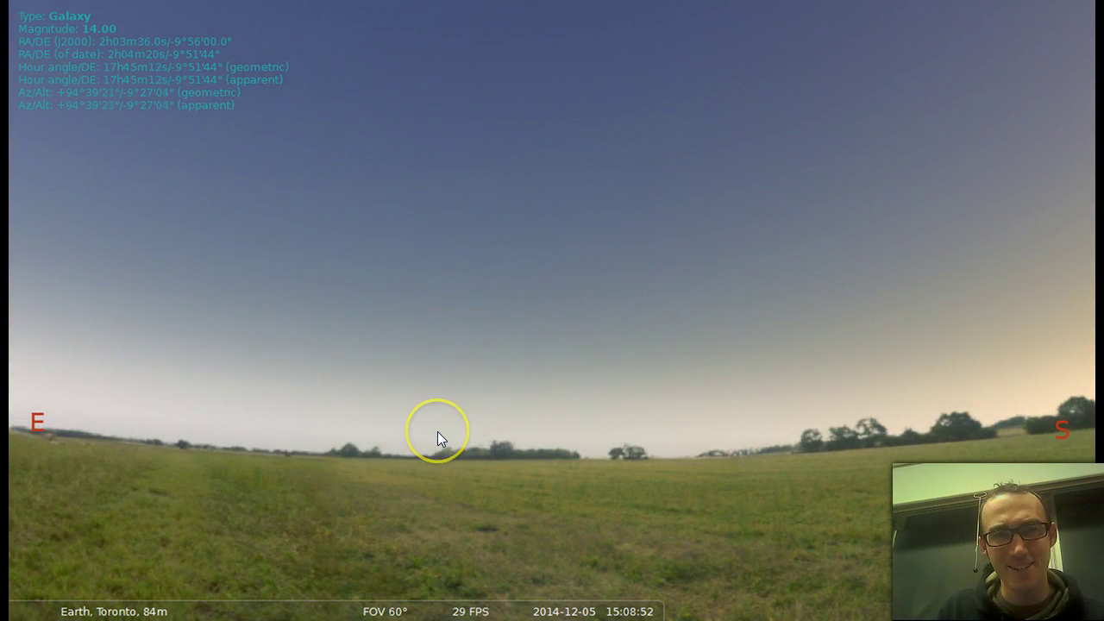
key(Left)
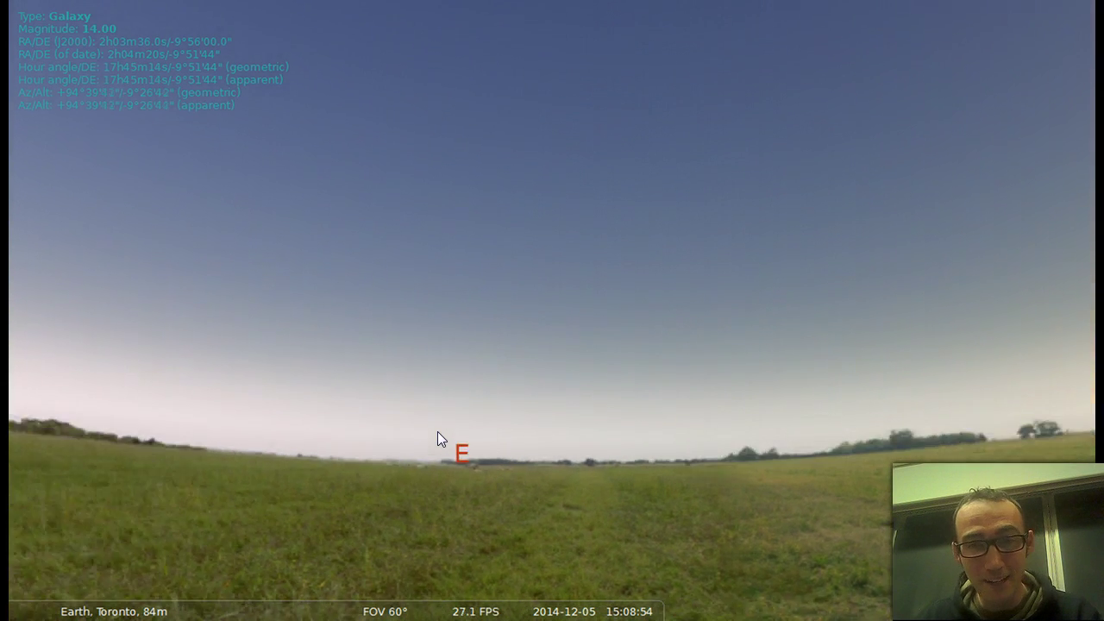
key(Up)
key(Down)
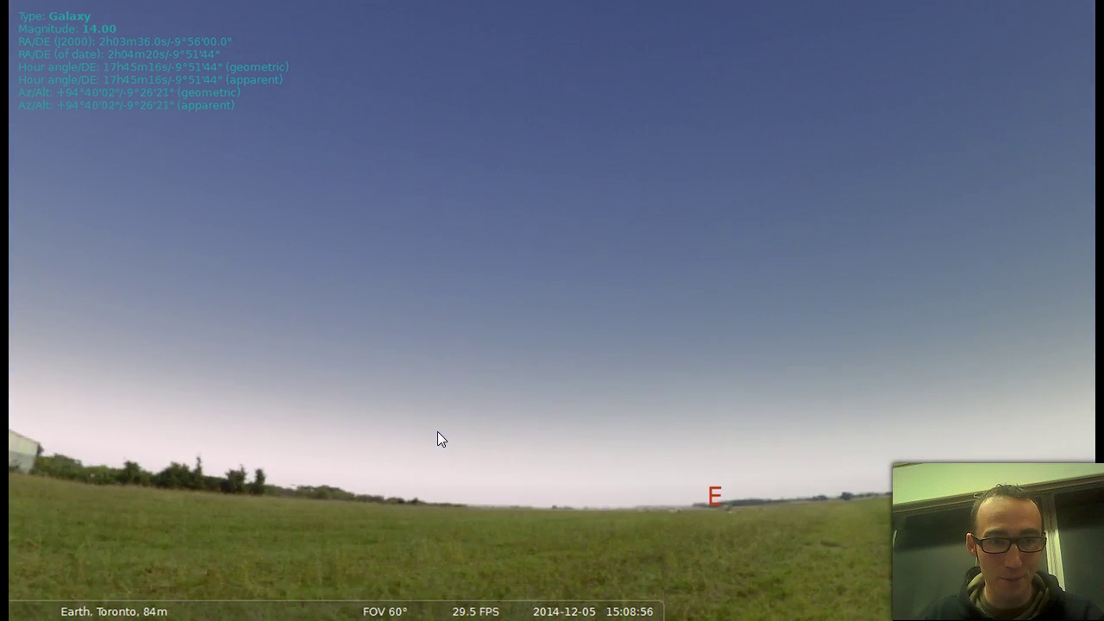
key(Left)
key(Left)
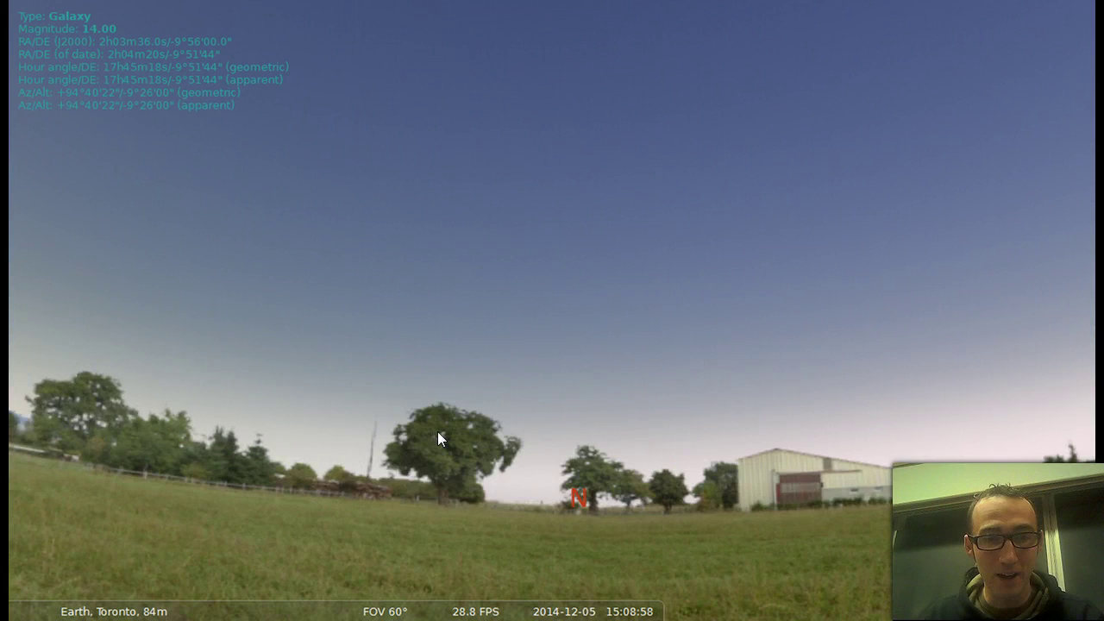
click(179, 500)
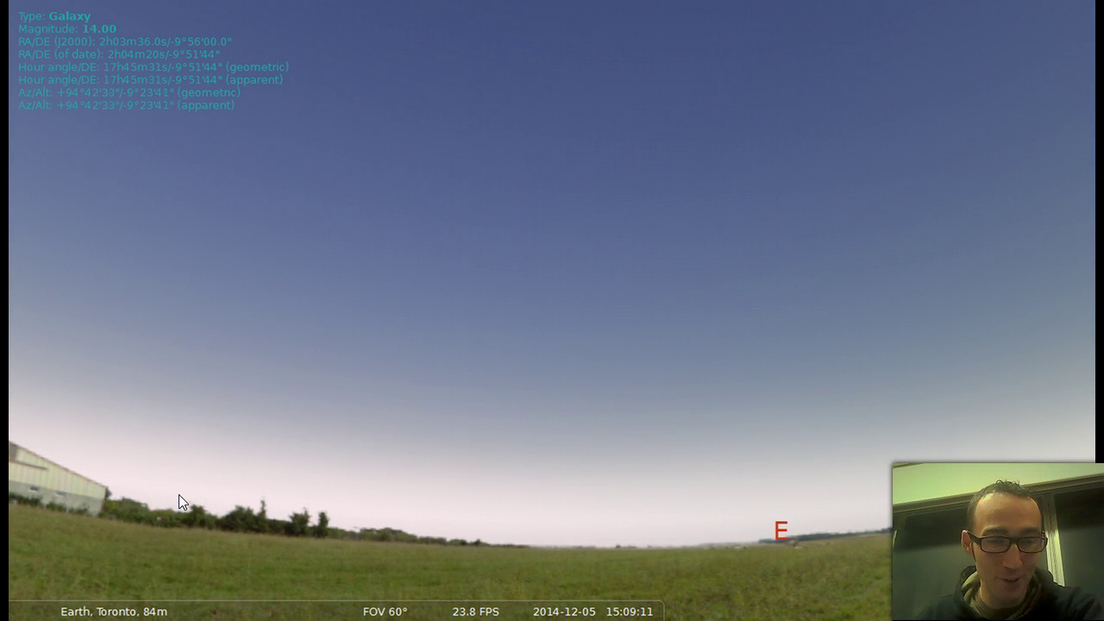
Step: Turn off the atmosphere and survey the dark sky from east to south, around Fomalhaut and Mars
mouse_move(81, 603)
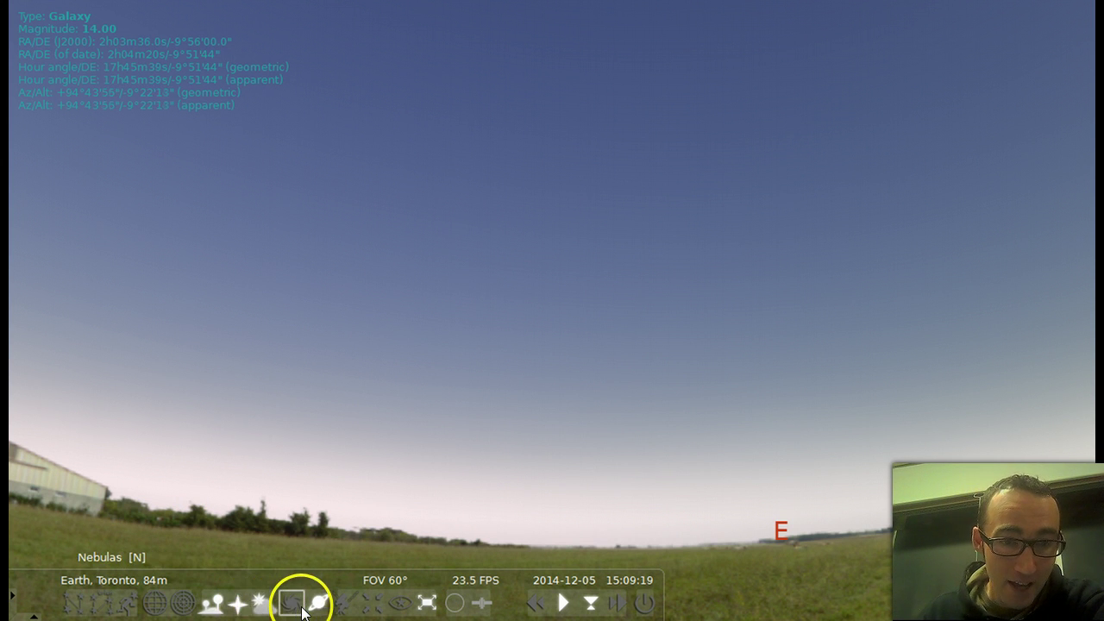
click(257, 609)
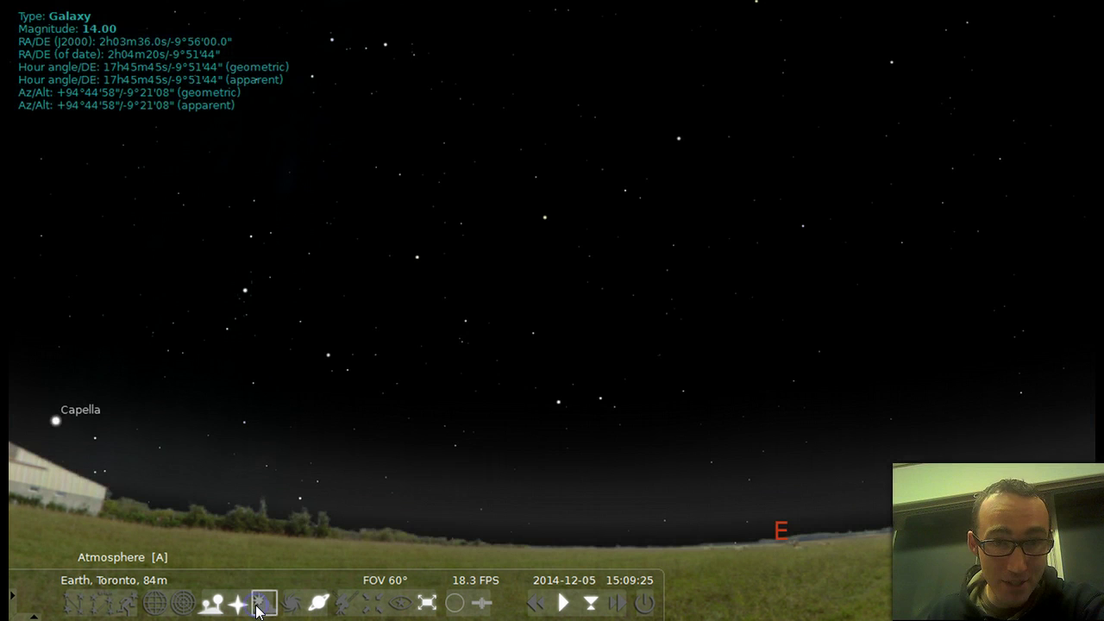
key(Up)
key(Right)
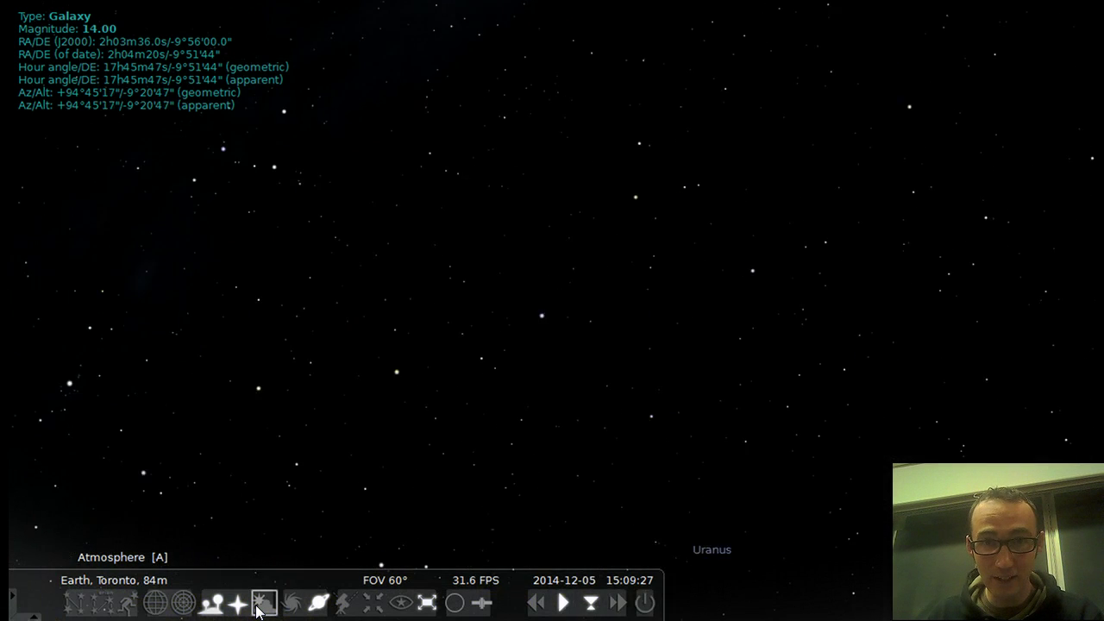
key(Down)
key(Right)
key(Up)
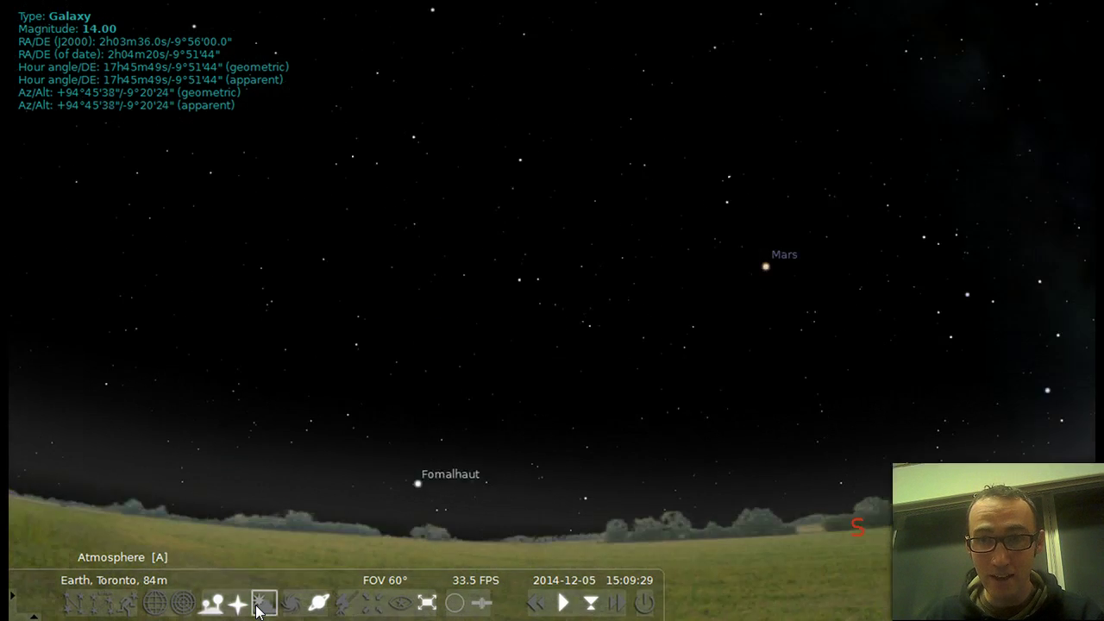
Step: Examine Venus, Mercury and Saturn around the Sun above the southwestern horizon, and turn the atmosphere back on
key(Right)
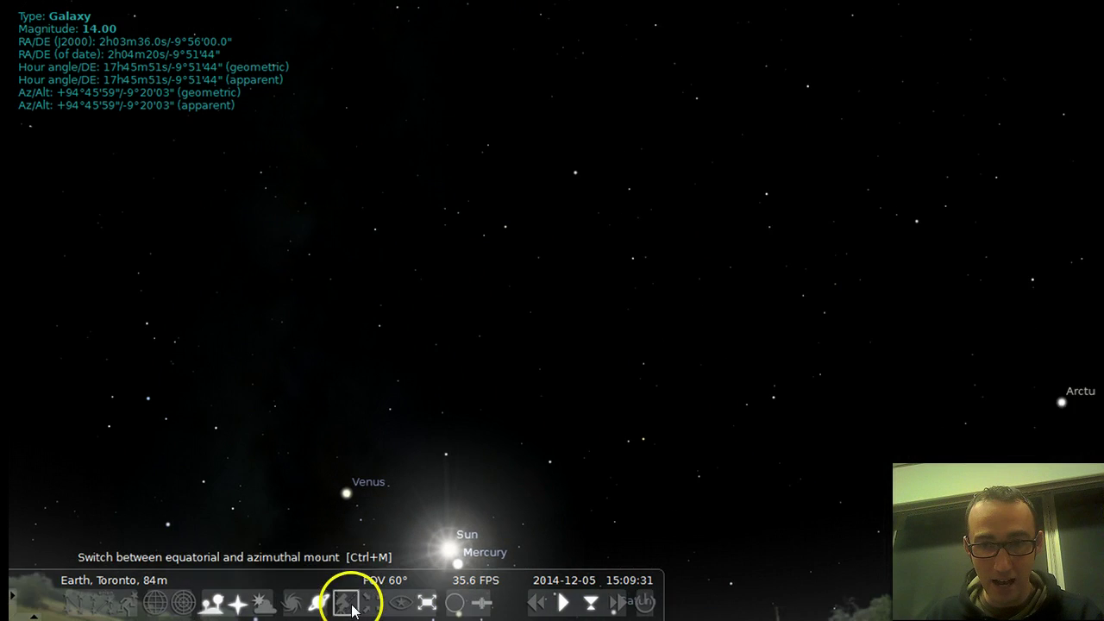
key(Down)
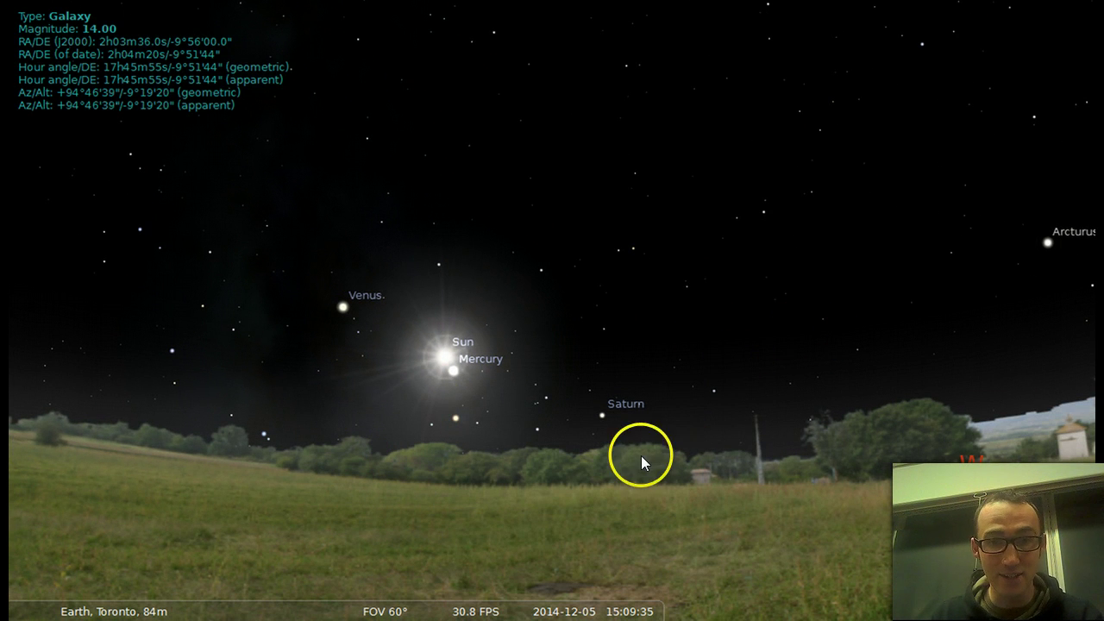
key(Left)
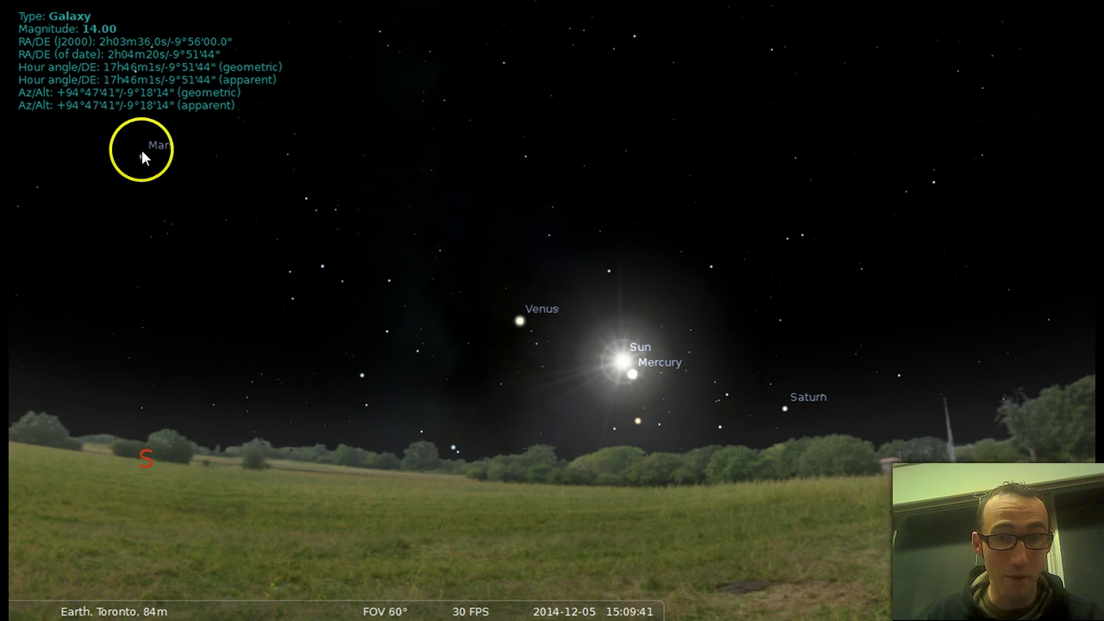
key(Right)
mouse_move(300, 614)
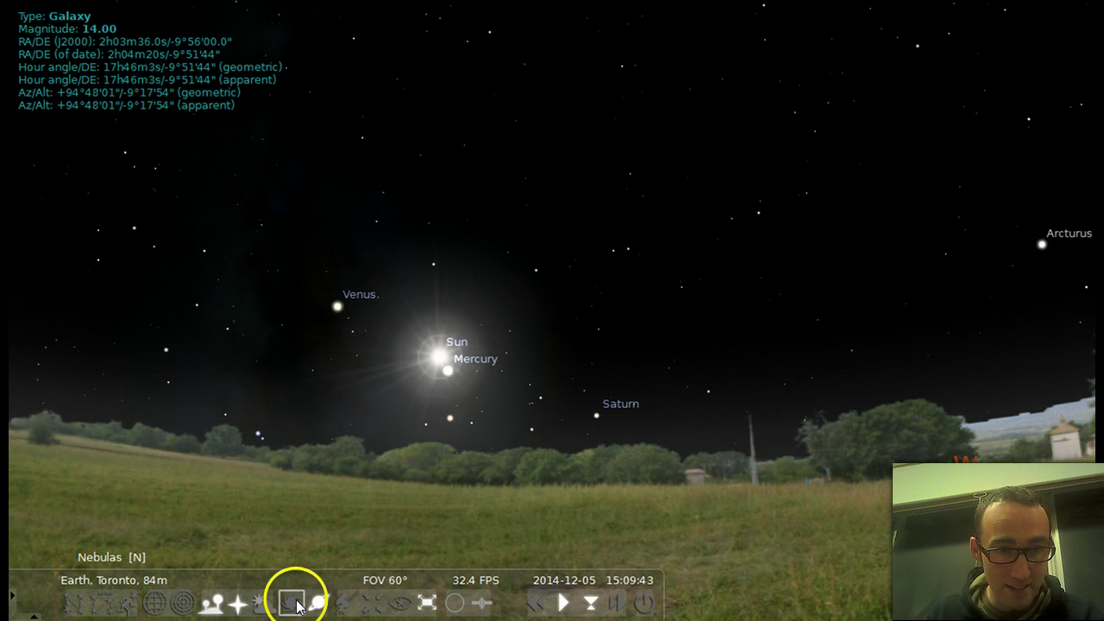
click(263, 603)
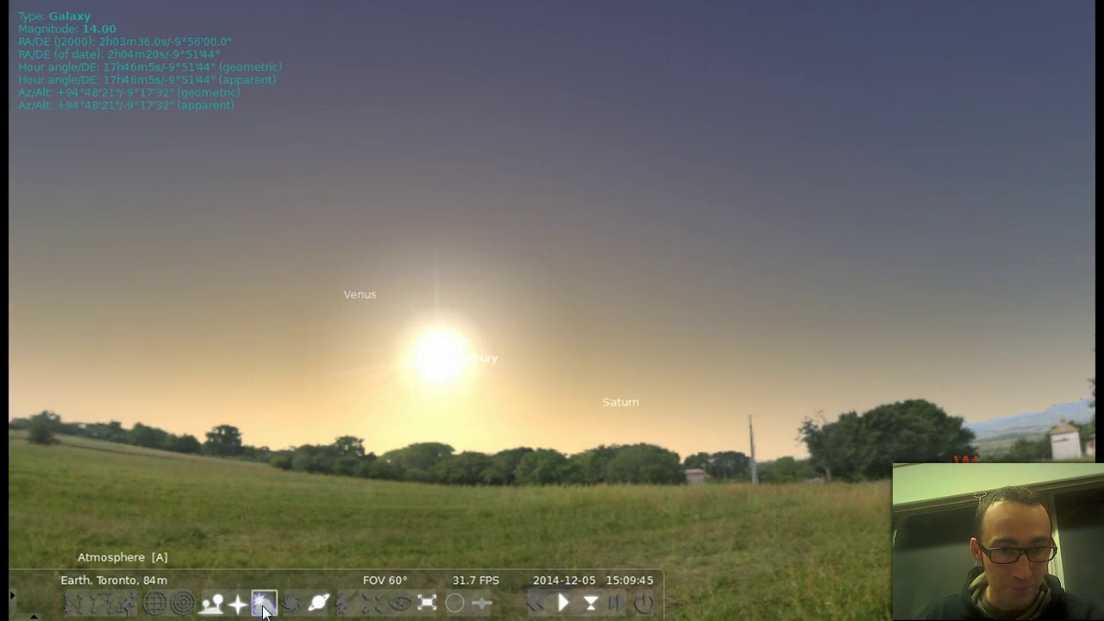
Step: Facing west, fast-forward time past sunset to the night of 2014-12-09 and return to the normal time rate
key(Right)
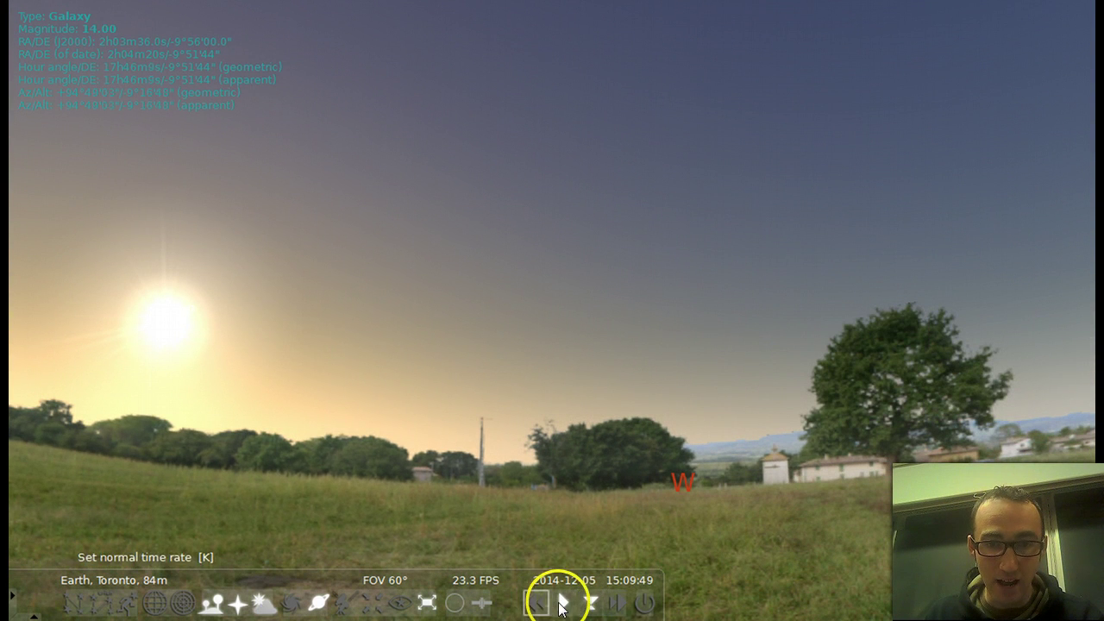
click(612, 606)
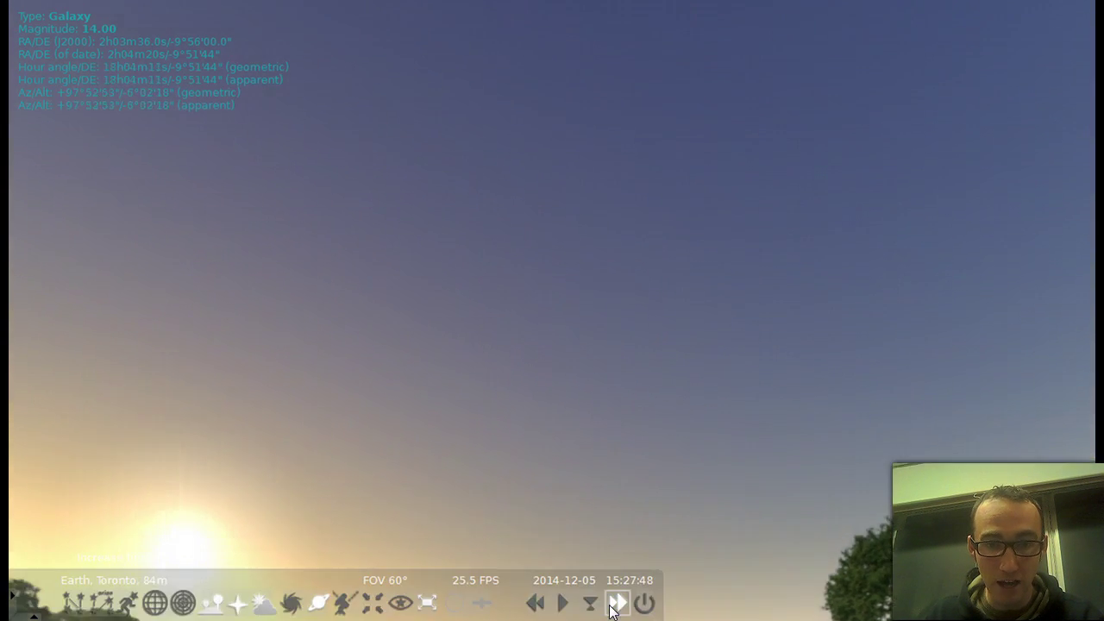
click(616, 600)
click(592, 605)
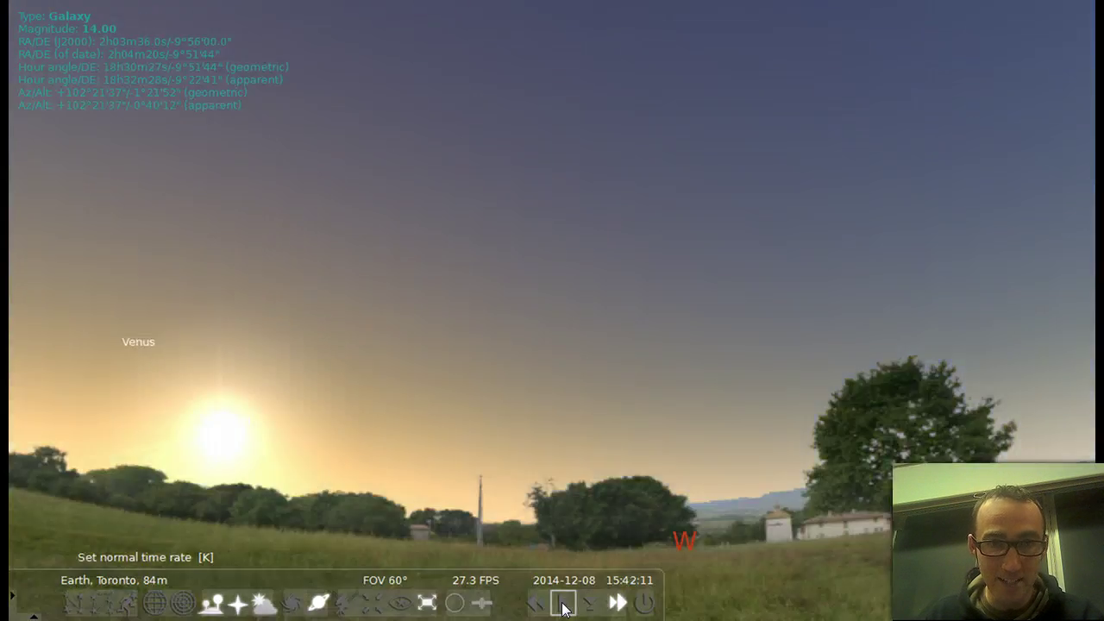
click(563, 605)
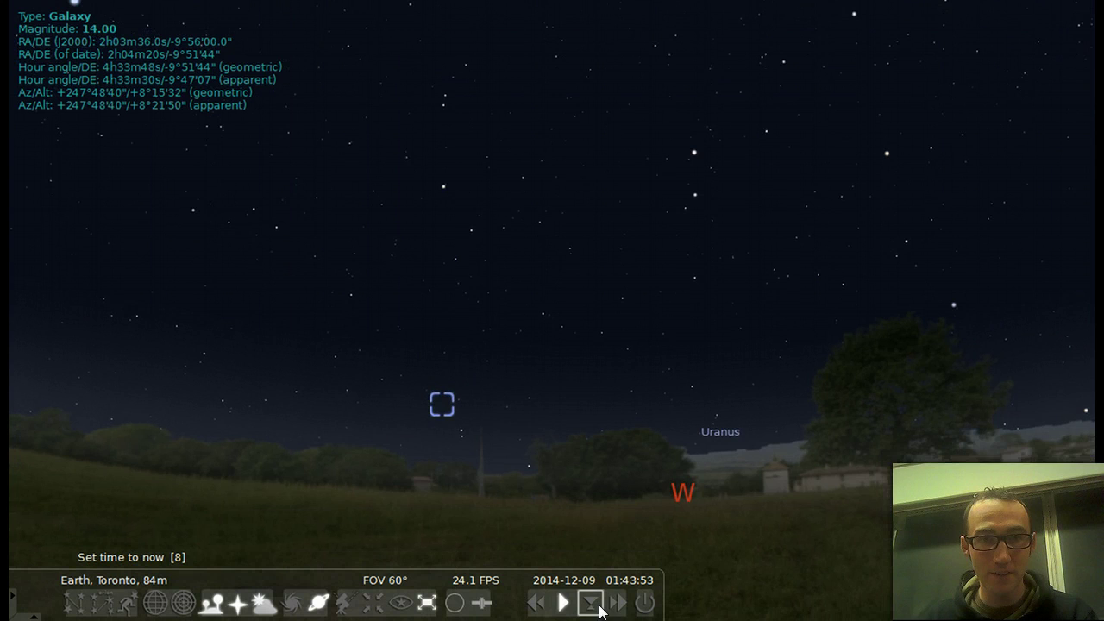
click(580, 603)
Step: Examine the southern night sky around Sirius, Rigel, Betelgeuse and Procyon above the horizon
key(Left)
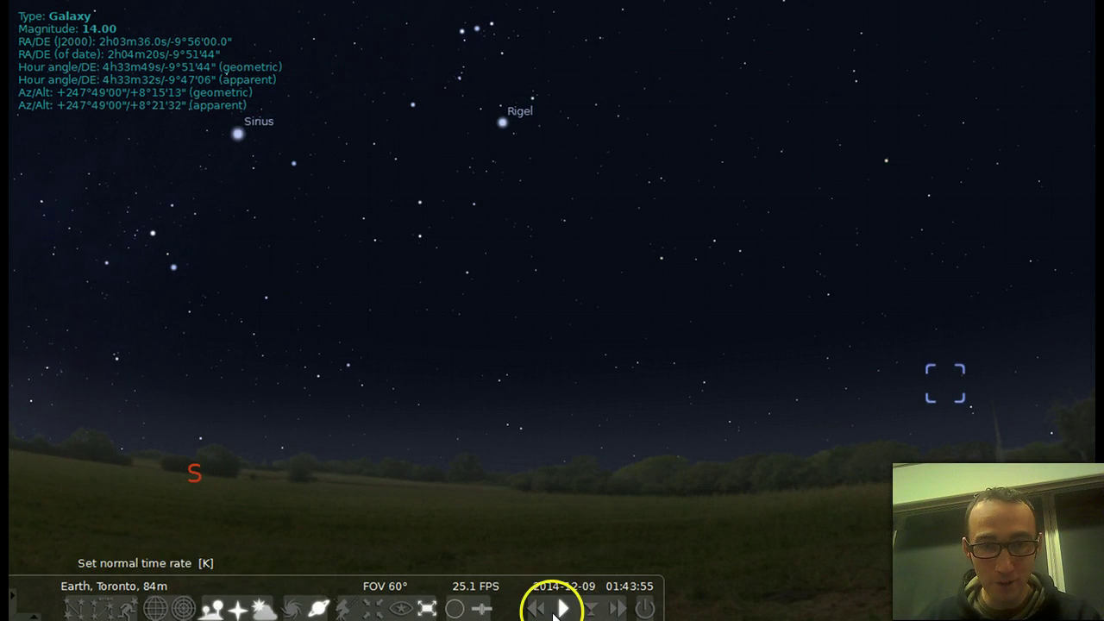
key(Up)
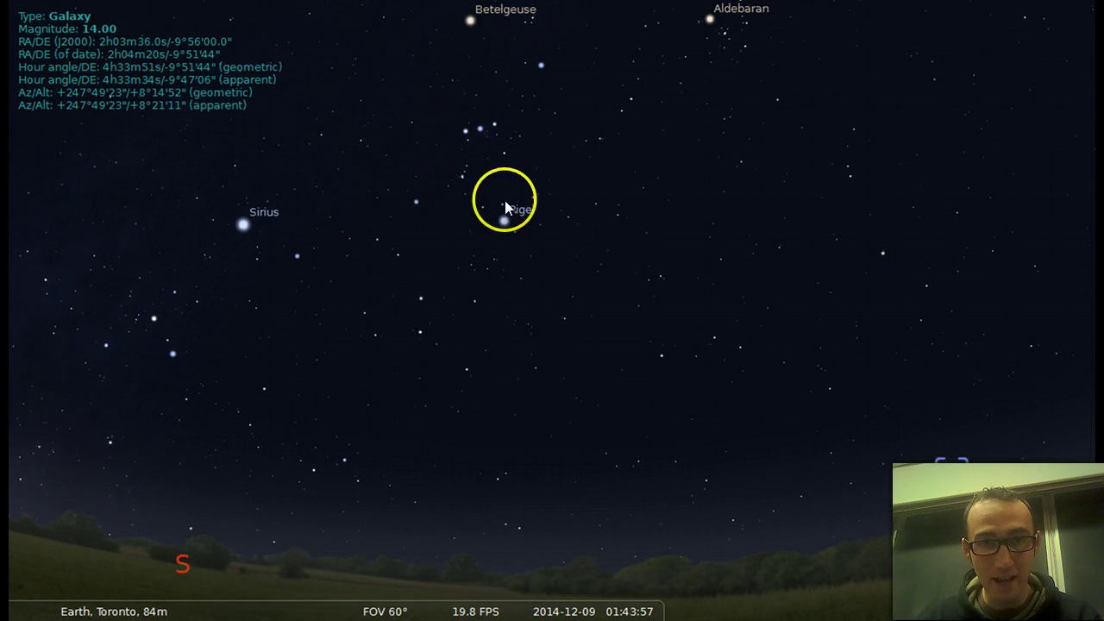
key(Down)
key(Down)
key(Left)
key(Up)
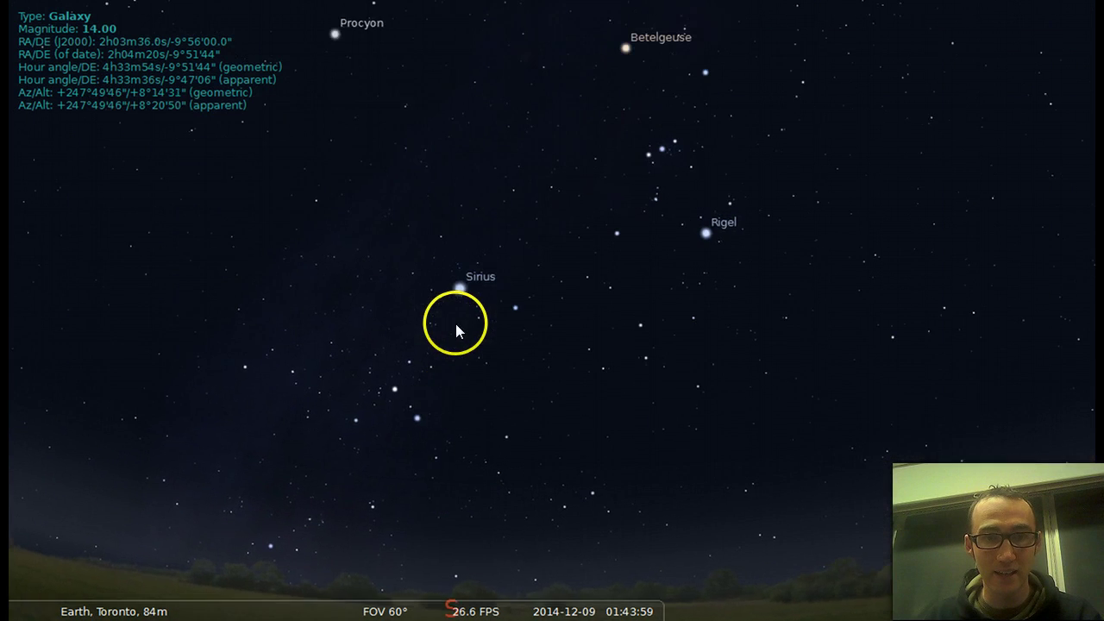
mouse_move(606, 587)
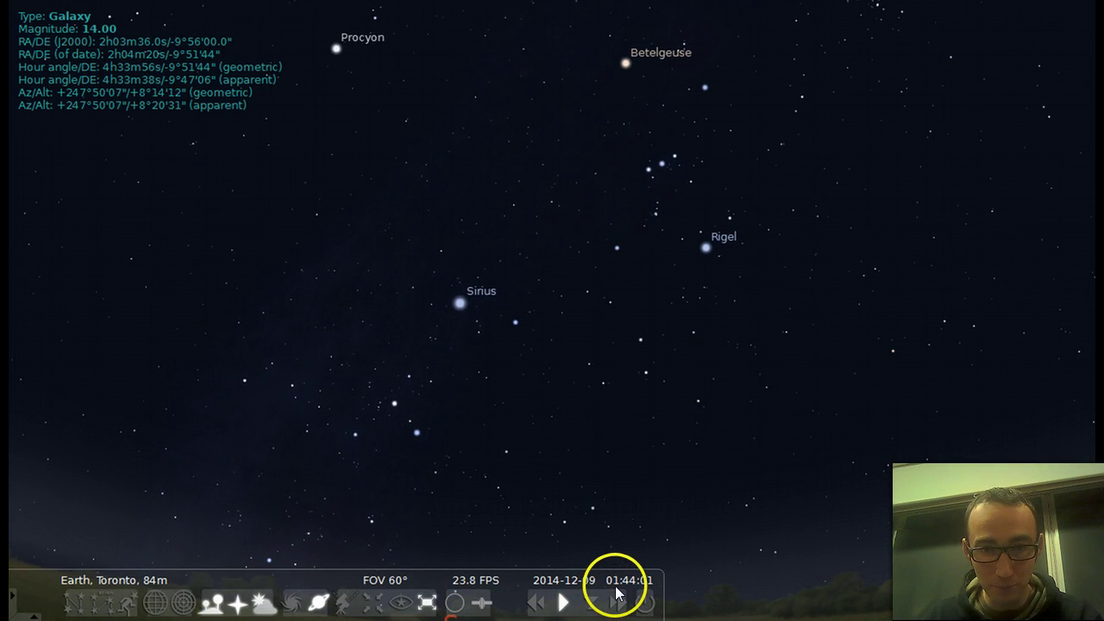
key(Down)
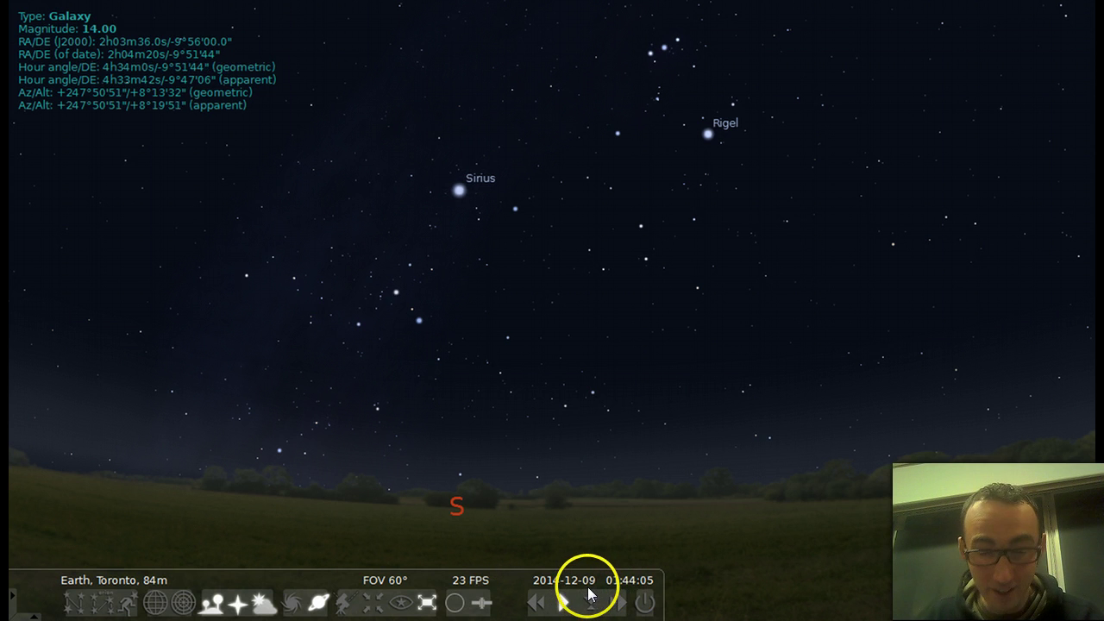
key(Up)
key(Down)
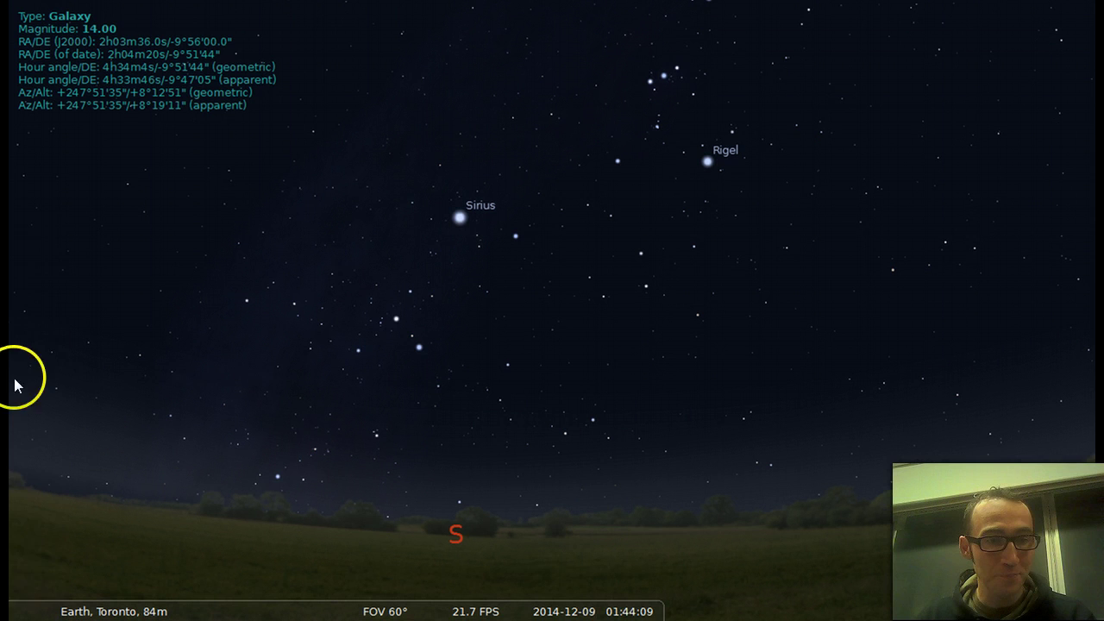
Step: Open the date and time settings and set the date back to 2014-12-05
click(34, 321)
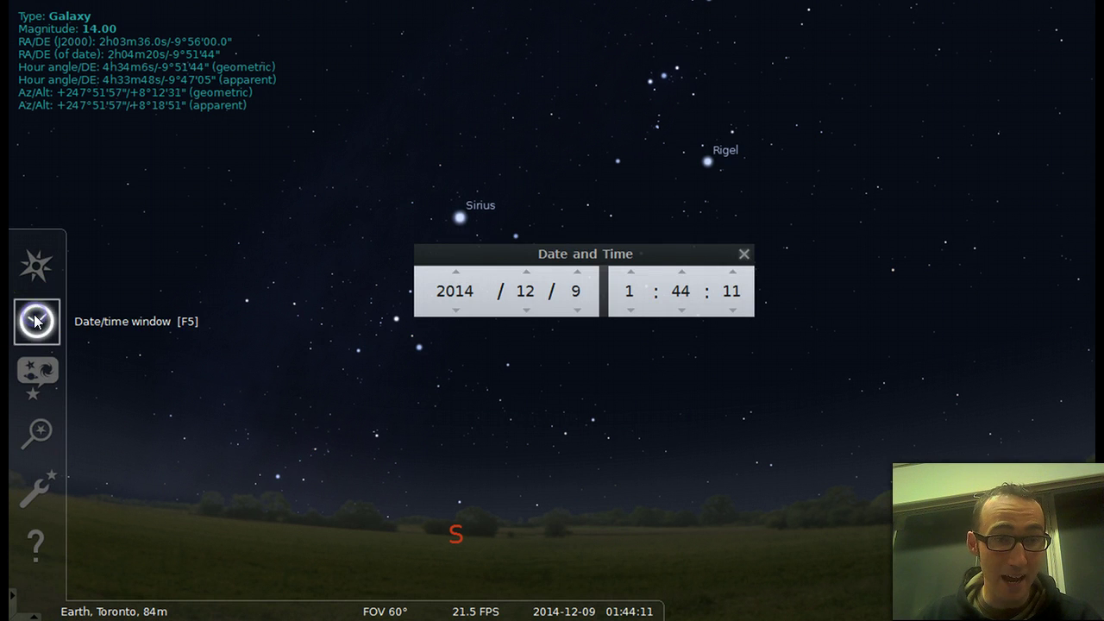
click(574, 309)
click(574, 309)
click(574, 309)
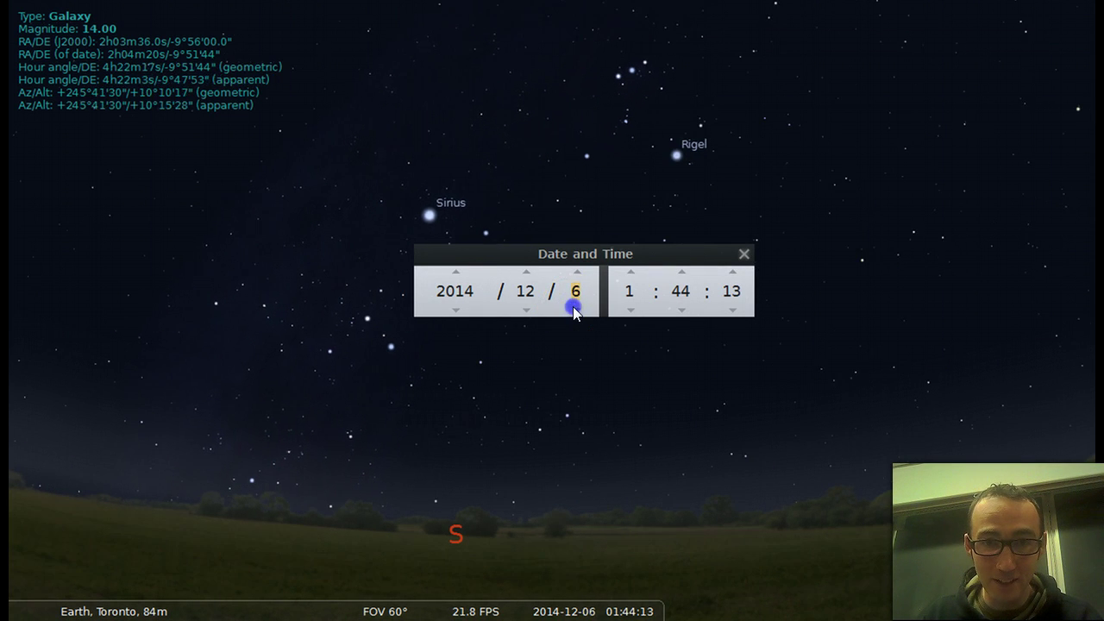
click(574, 309)
Step: Set the time back to 23:44 on 2014-12-04 and close the date and time settings
click(631, 309)
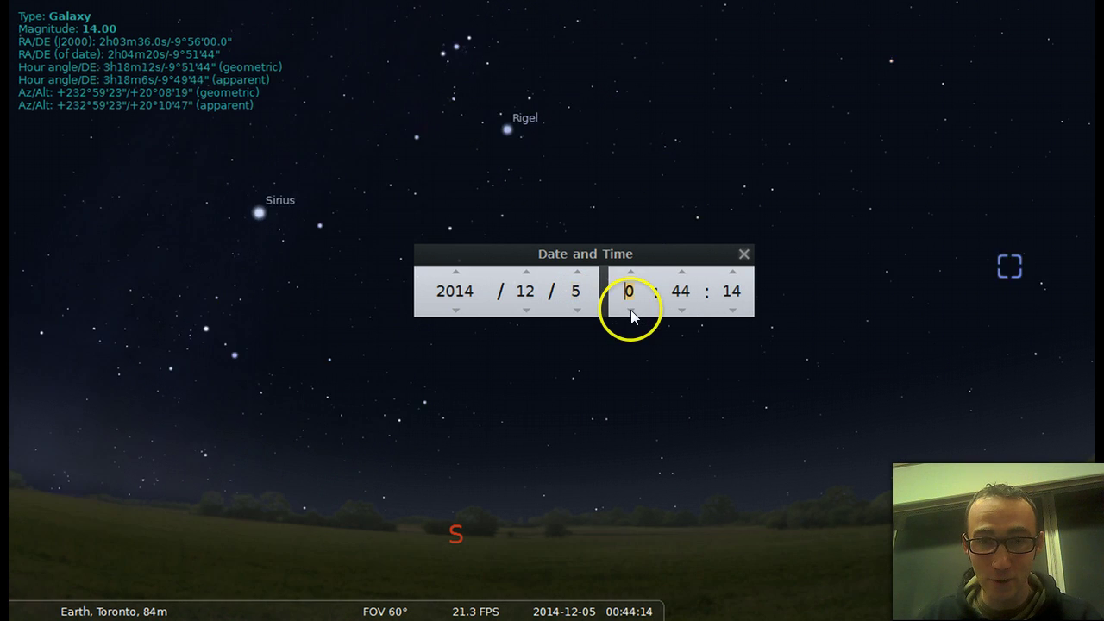
click(630, 309)
click(631, 310)
click(630, 310)
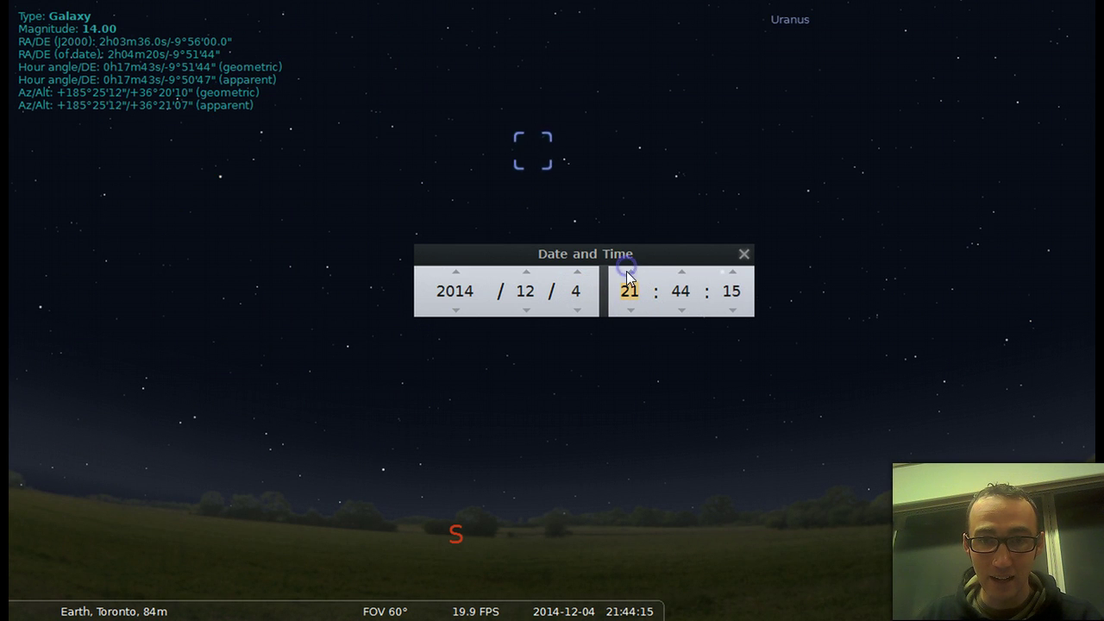
click(629, 272)
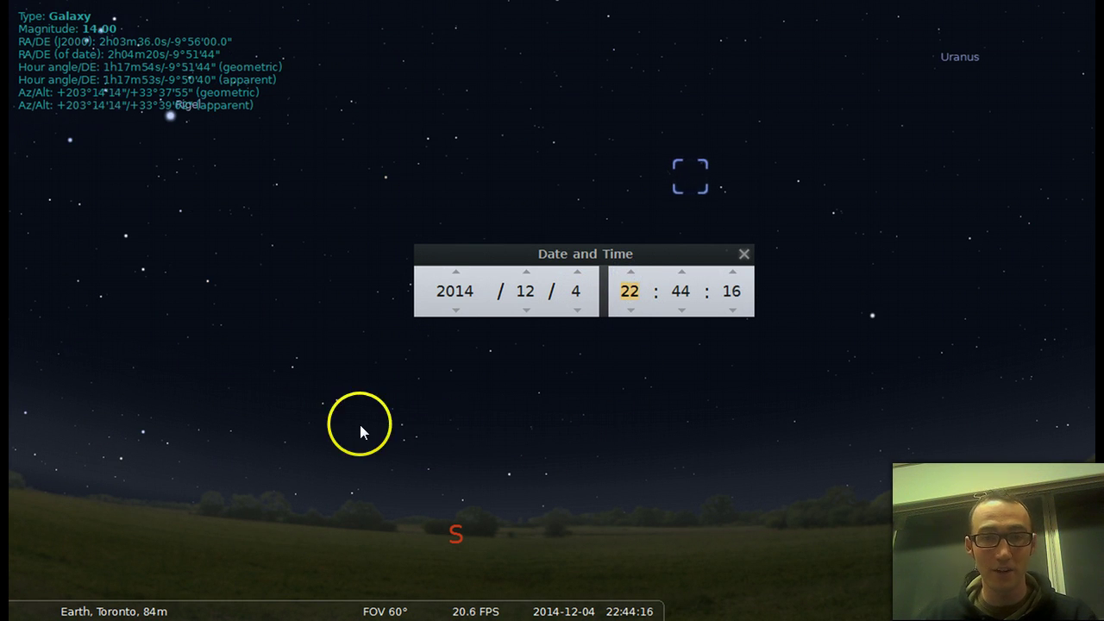
click(631, 272)
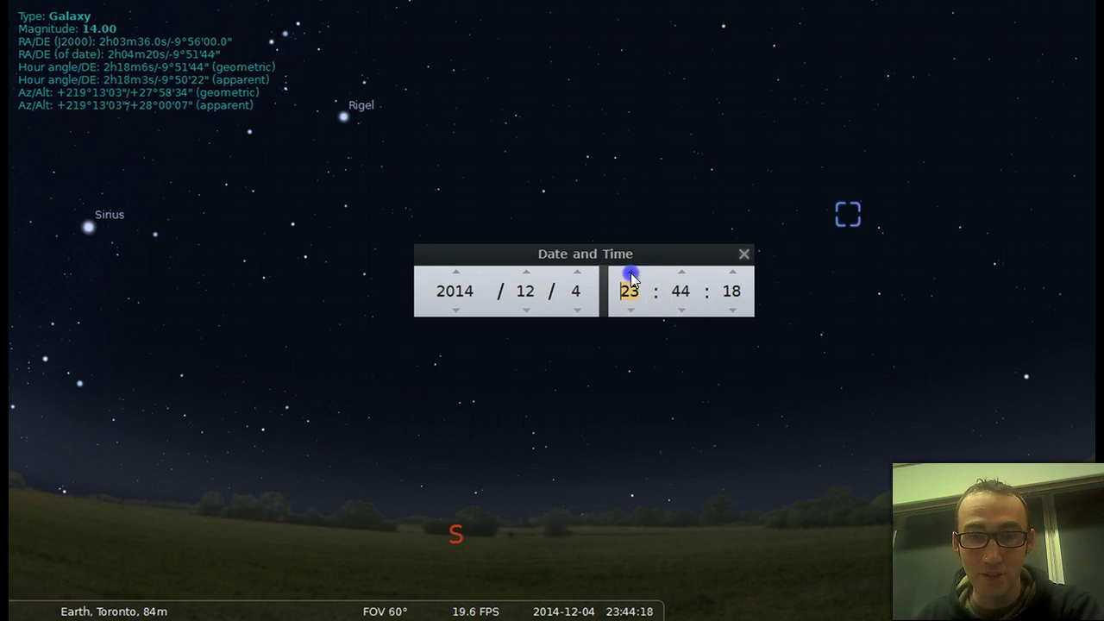
click(346, 430)
click(740, 261)
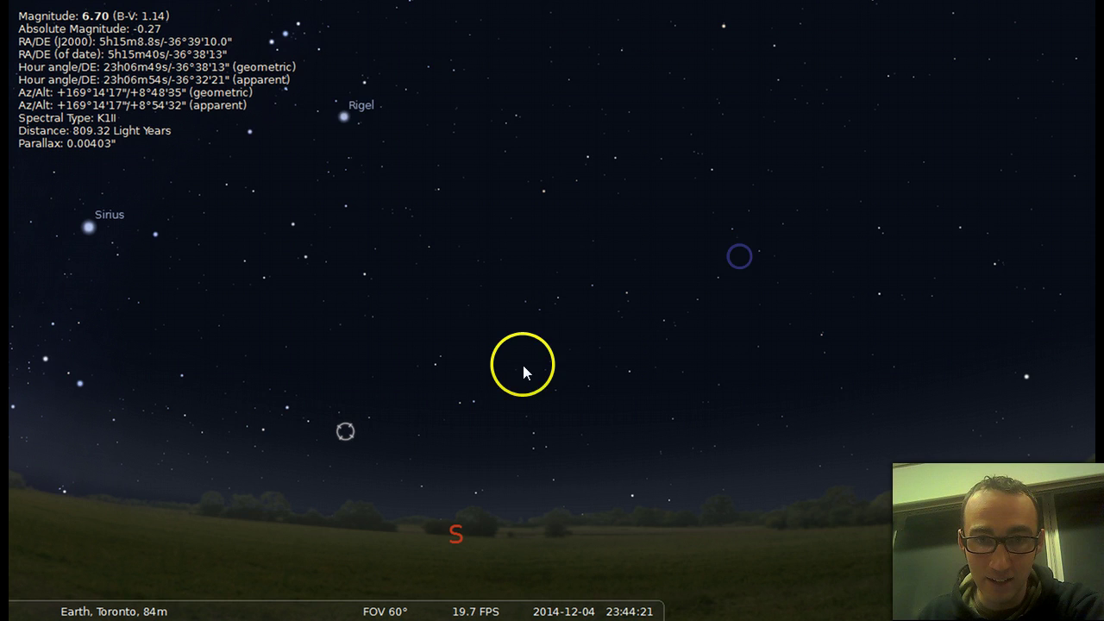
Step: Bring Sirius, Procyon and Orion into view and show the nebula markers and labels
drag(522, 369, 943, 399)
mouse_move(559, 604)
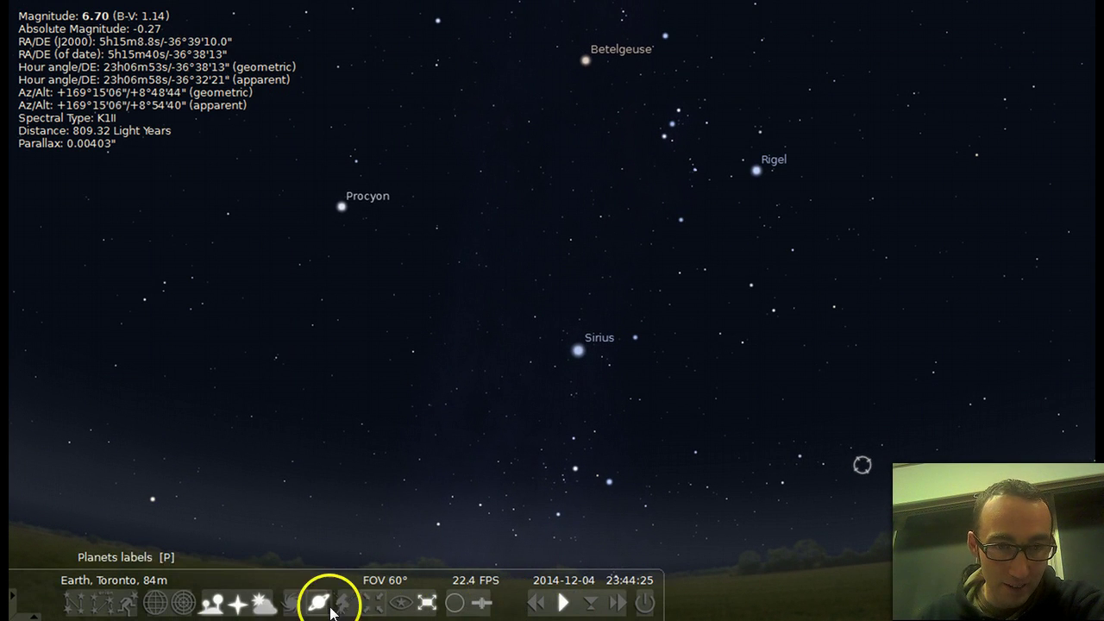
click(292, 604)
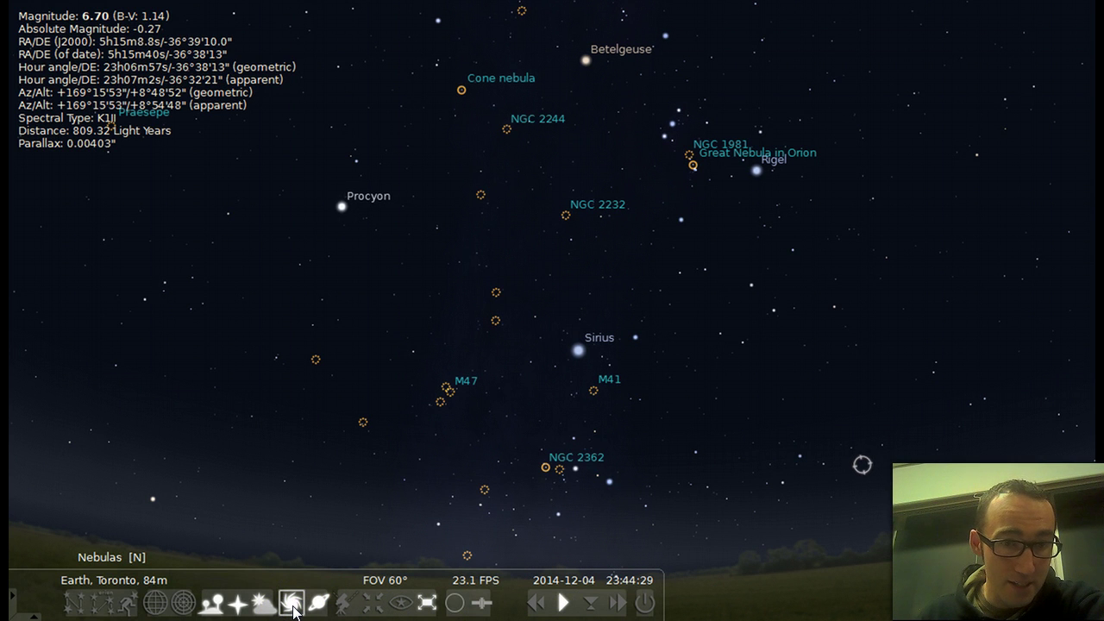
Step: Hide the nebula markers, turn on the constellation lines and bring the sky between the Big Dipper and Jupiter into view
click(292, 604)
click(76, 603)
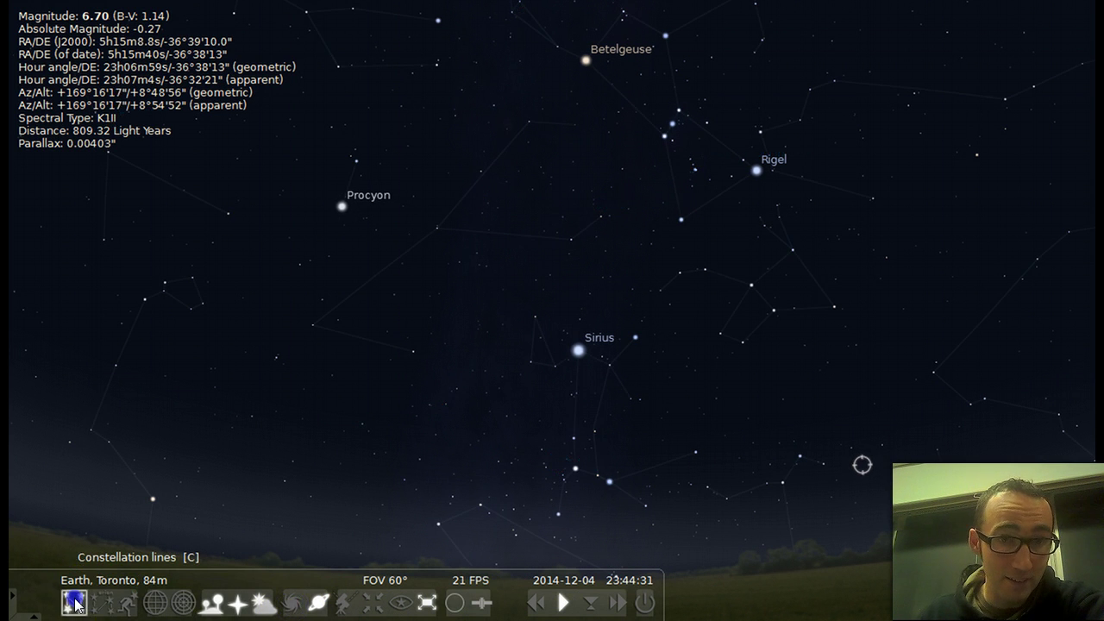
drag(259, 394, 983, 583)
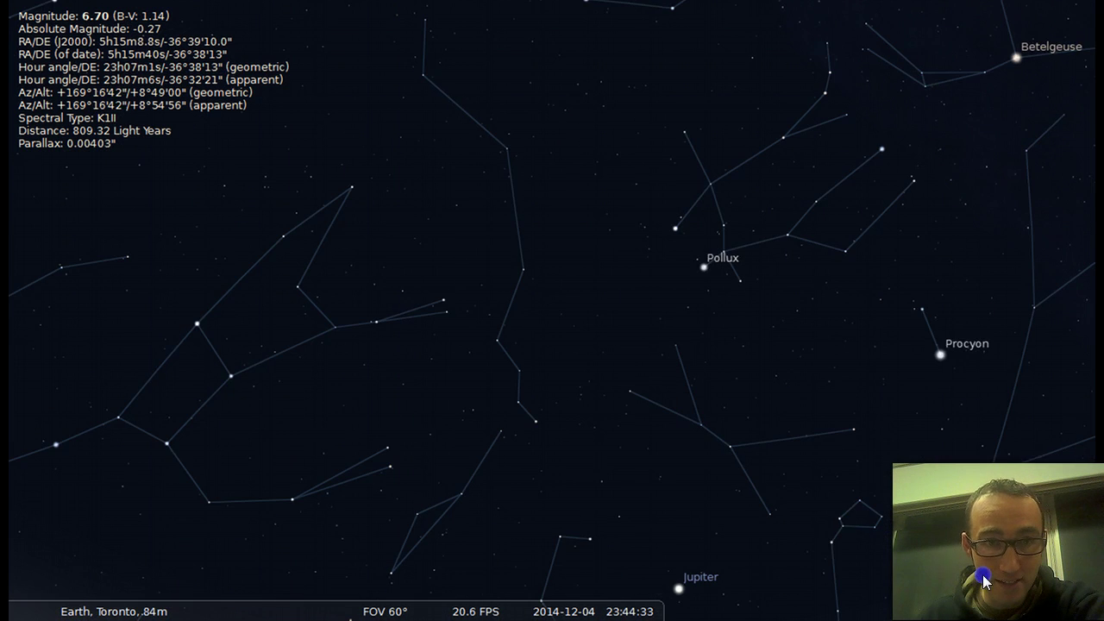
drag(561, 536, 693, 424)
Step: Turn on the constellation labels and bring Ursa Minor and Draco above the northern horizon into view
mouse_move(47, 602)
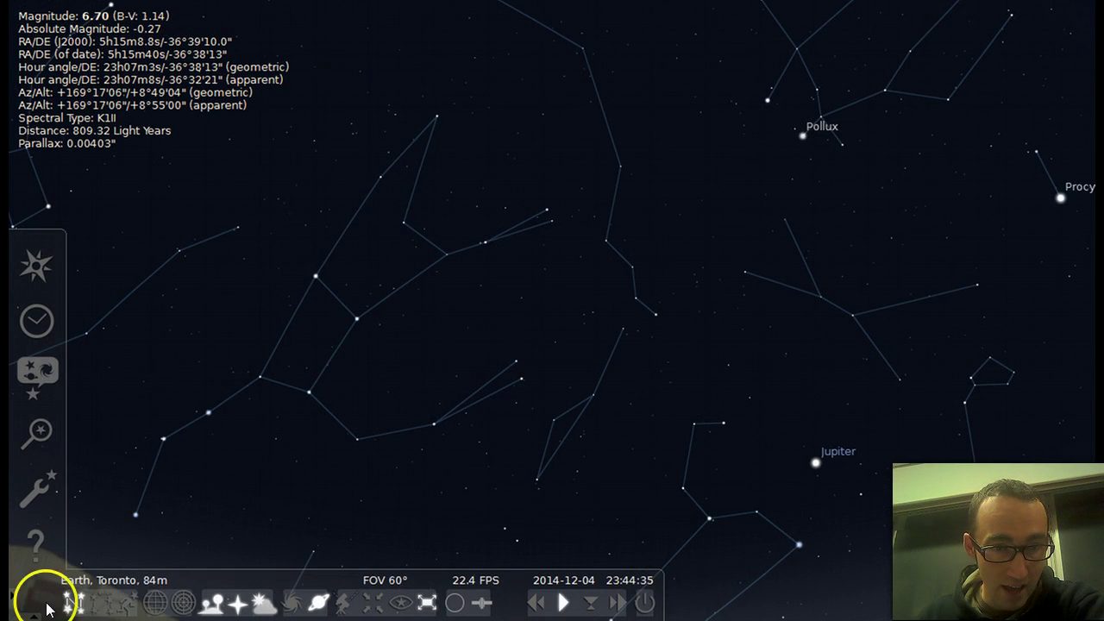
click(102, 603)
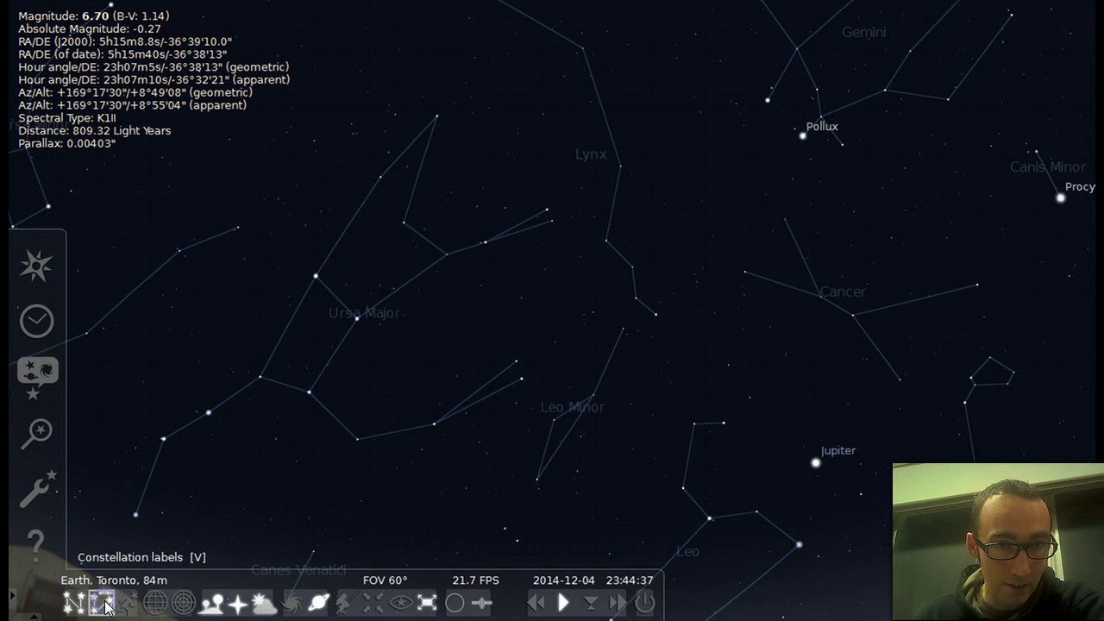
drag(337, 474, 779, 459)
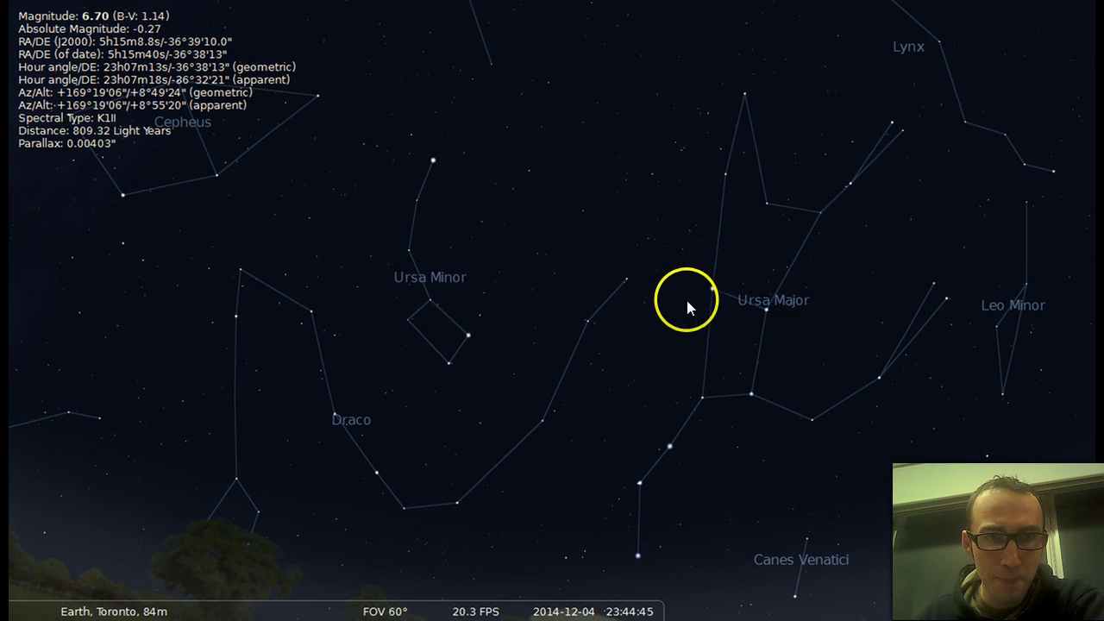
mouse_move(422, 316)
mouse_down()
mouse_move(446, 380)
mouse_move(601, 385)
mouse_move(543, 318)
mouse_up()
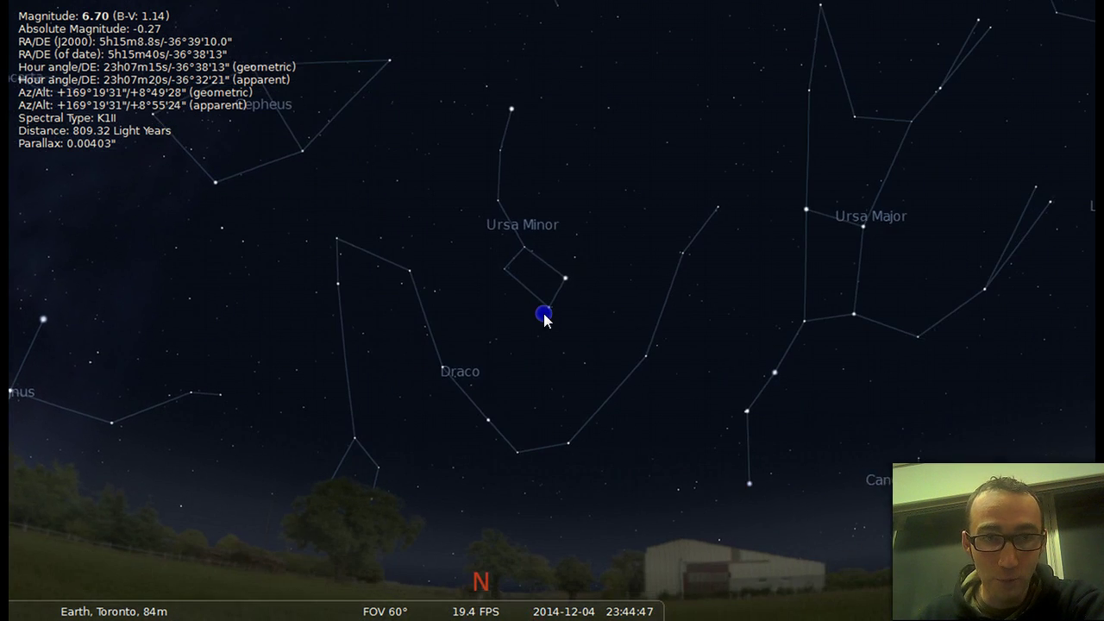
Step: Turn on the constellation art and survey the figures from Ursa Major across to Orion and back to Leo
mouse_move(212, 601)
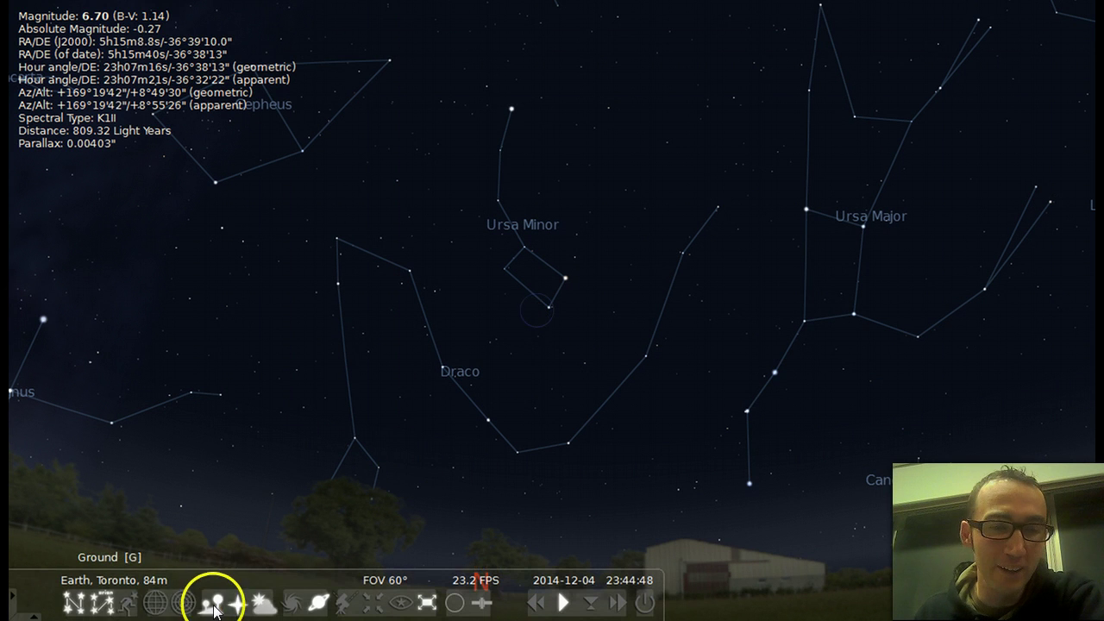
click(132, 604)
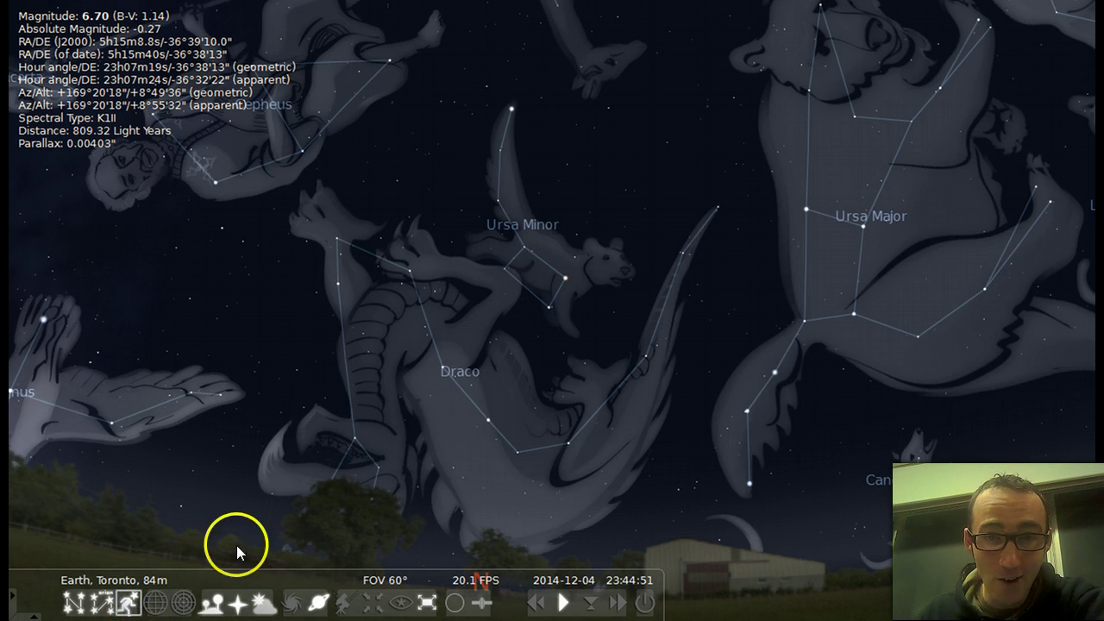
mouse_move(610, 422)
mouse_down()
mouse_move(624, 424)
mouse_move(249, 375)
mouse_up()
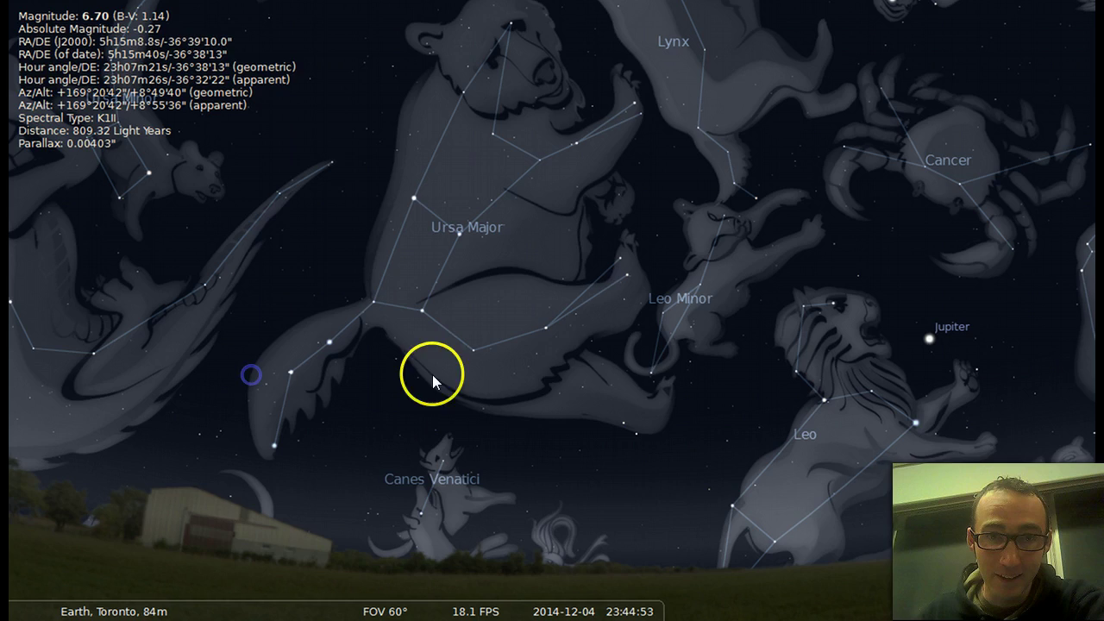
drag(625, 377, 220, 349)
drag(919, 361, 402, 377)
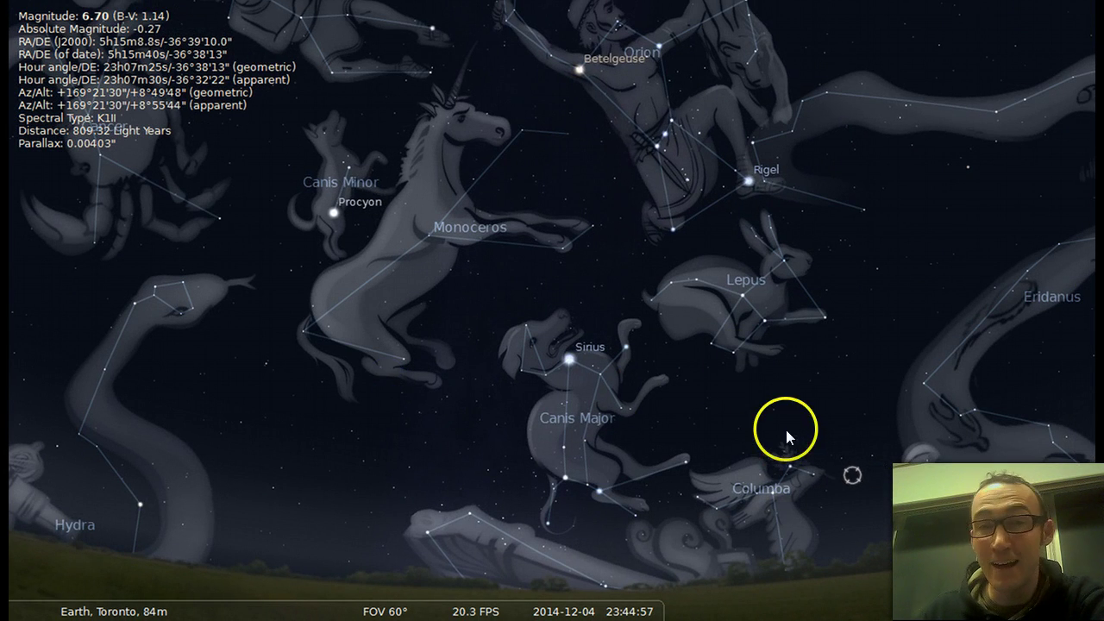
drag(889, 382, 458, 382)
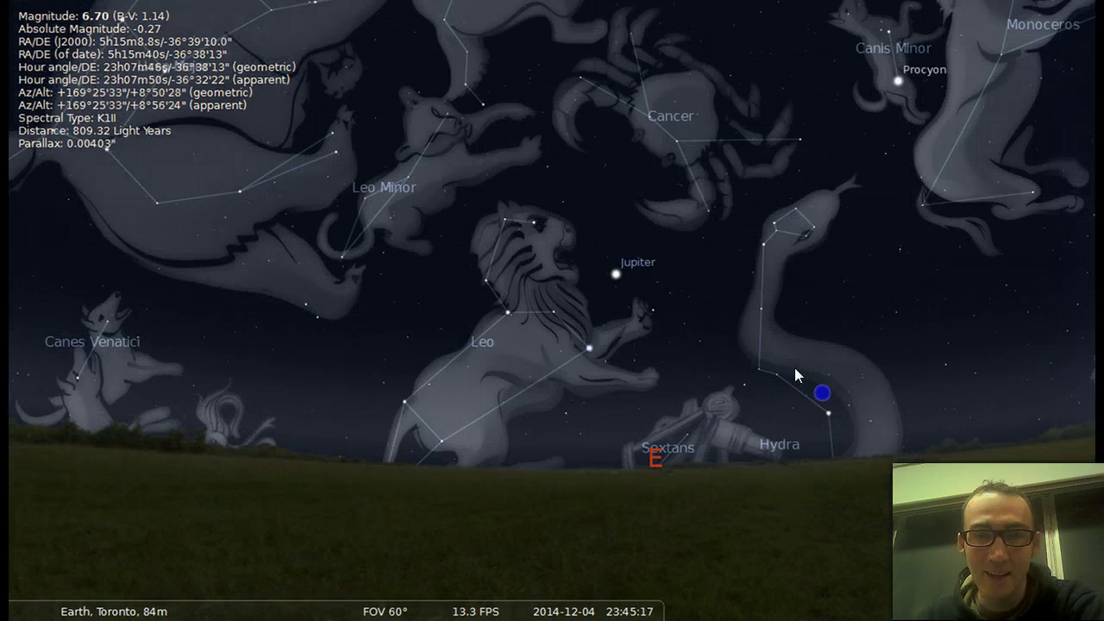
drag(820, 387, 821, 392)
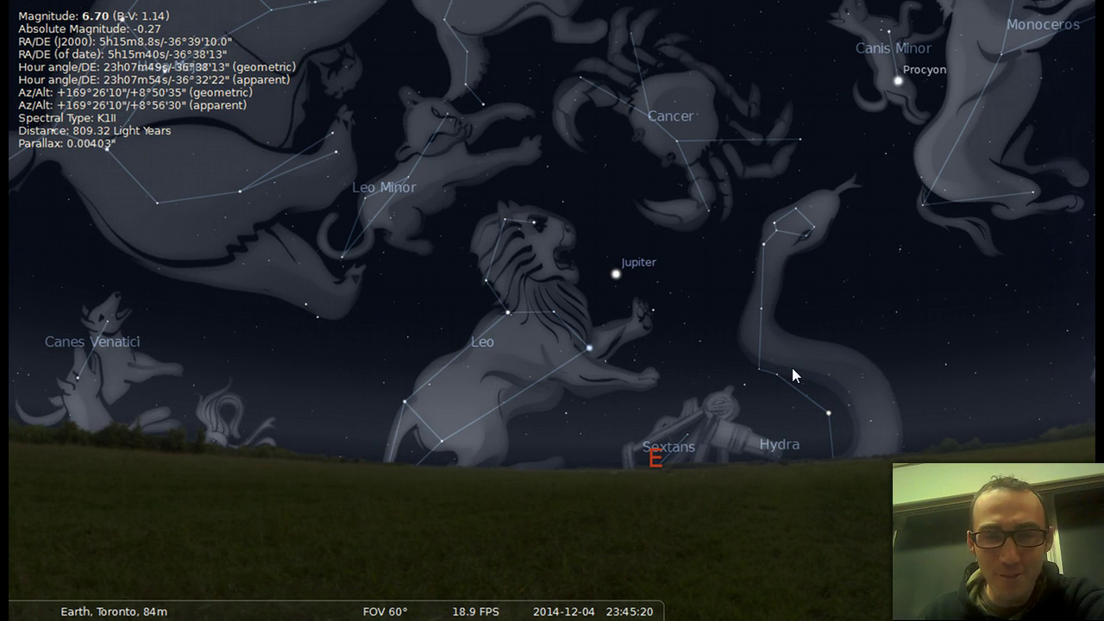
Step: Speed up the passage of time and watch Leo climb above the eastern horizon
mouse_move(582, 596)
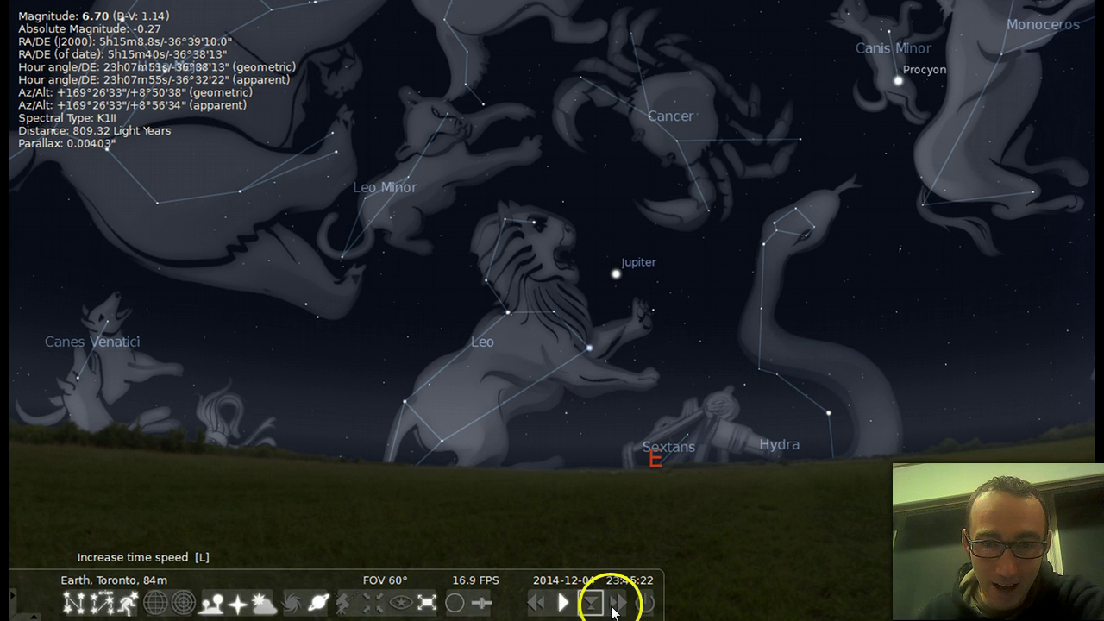
click(614, 604)
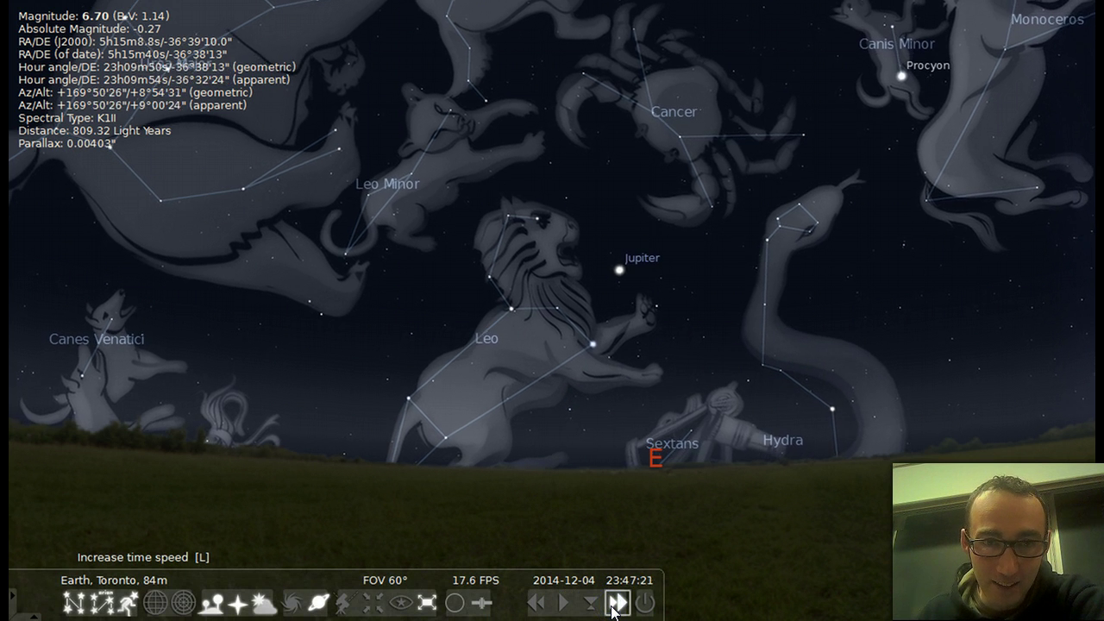
click(616, 603)
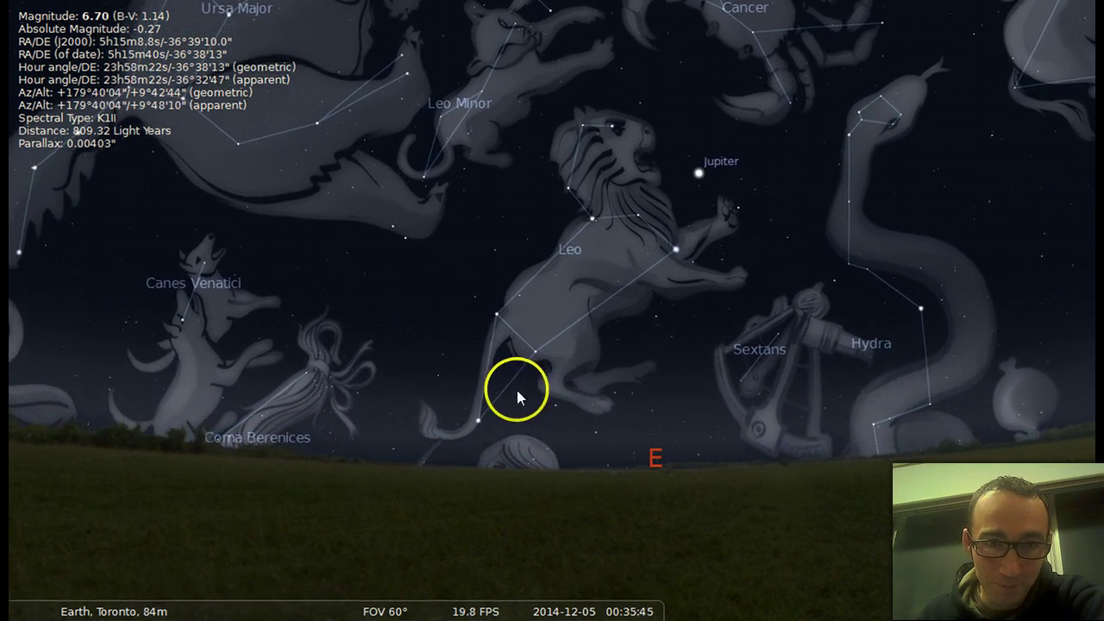
drag(510, 388, 522, 455)
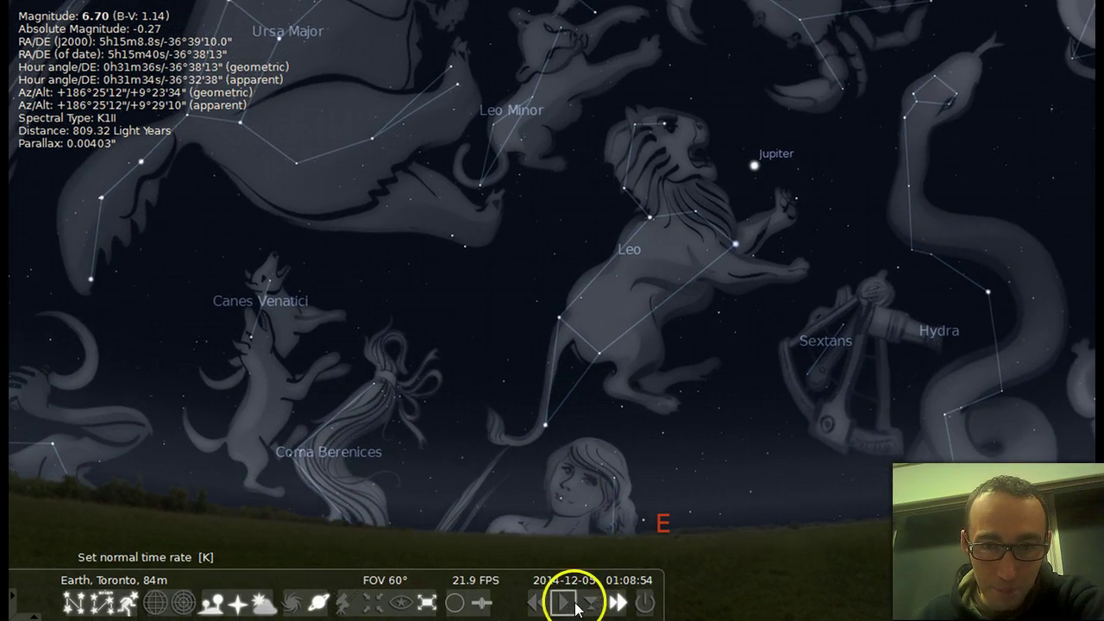
Step: Accelerate time further through the daytime of 2014-12-05 and return to the normal time rate at about 19:07
click(615, 603)
click(616, 603)
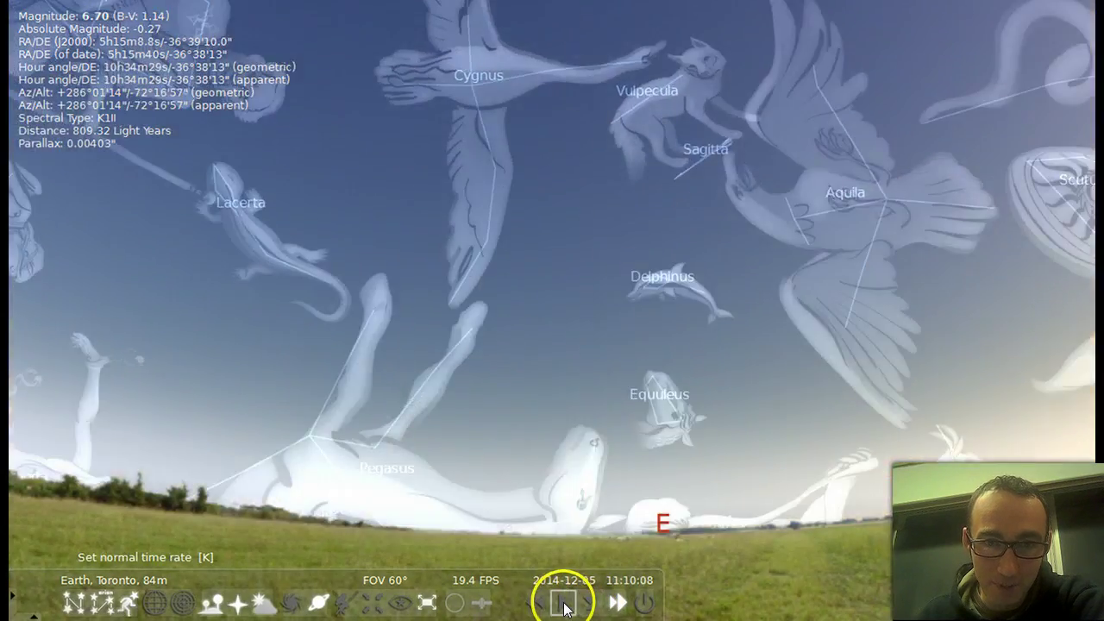
click(565, 603)
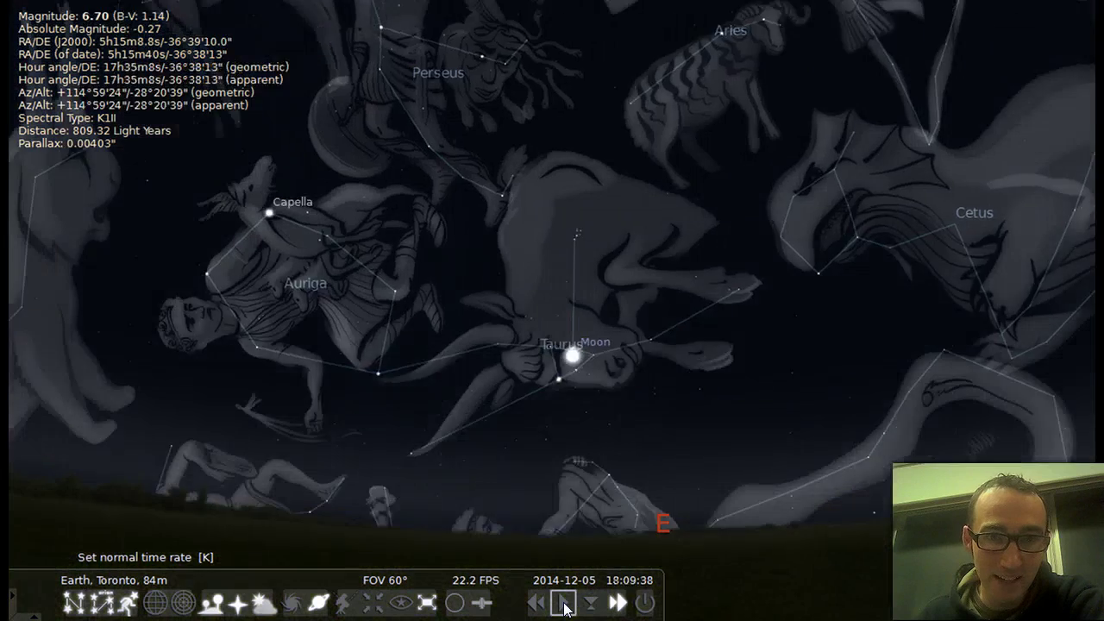
click(565, 604)
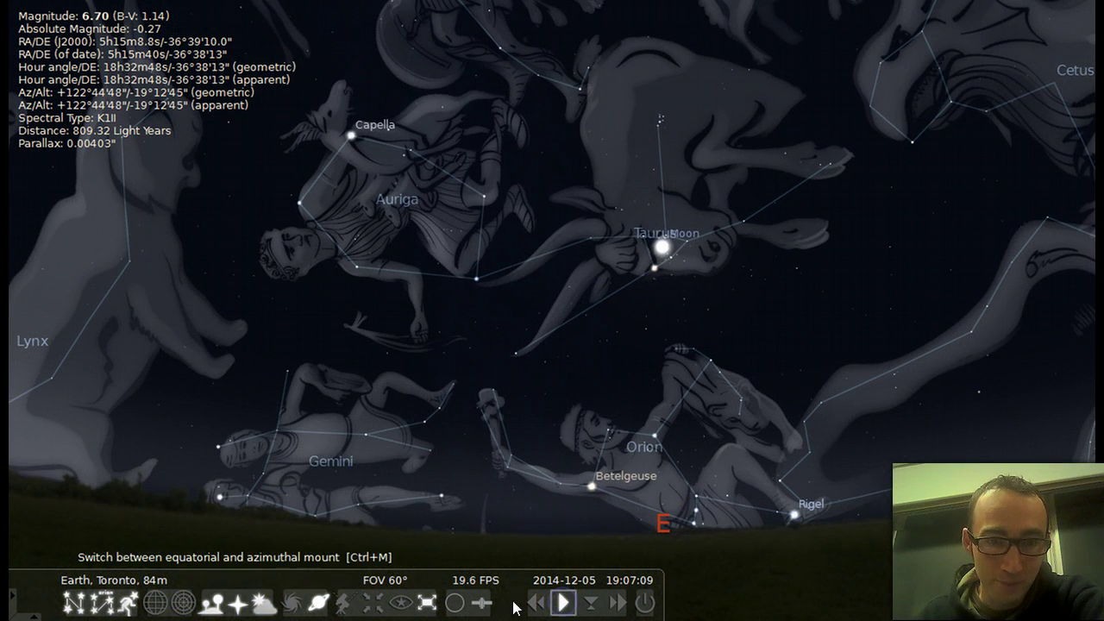
Step: Turn off the constellation art, labels and lines to leave a plain star field
click(131, 606)
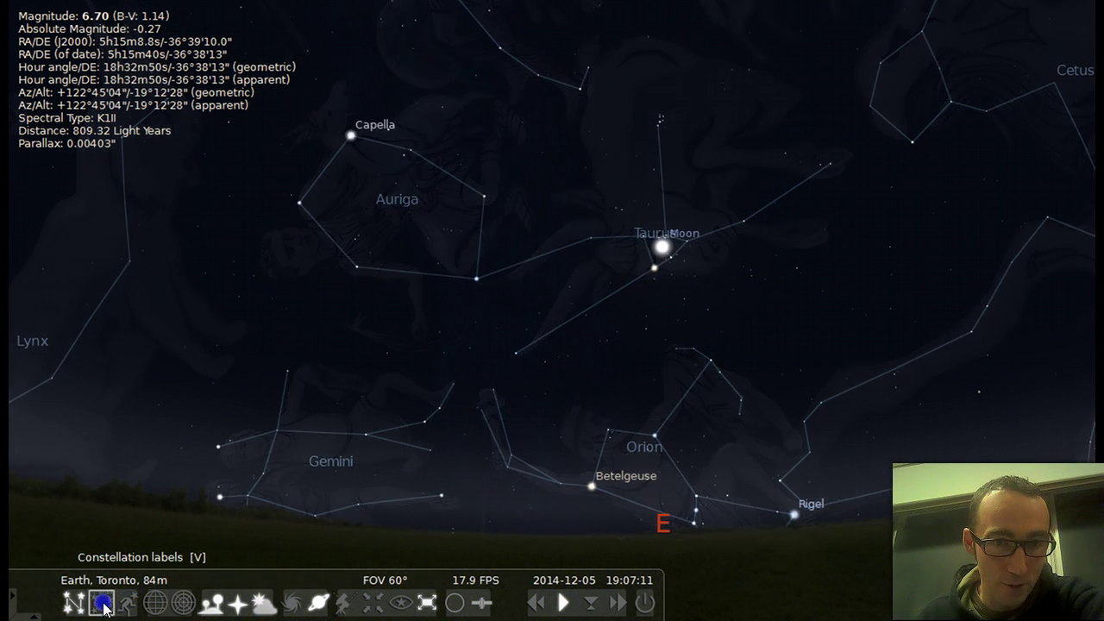
click(102, 604)
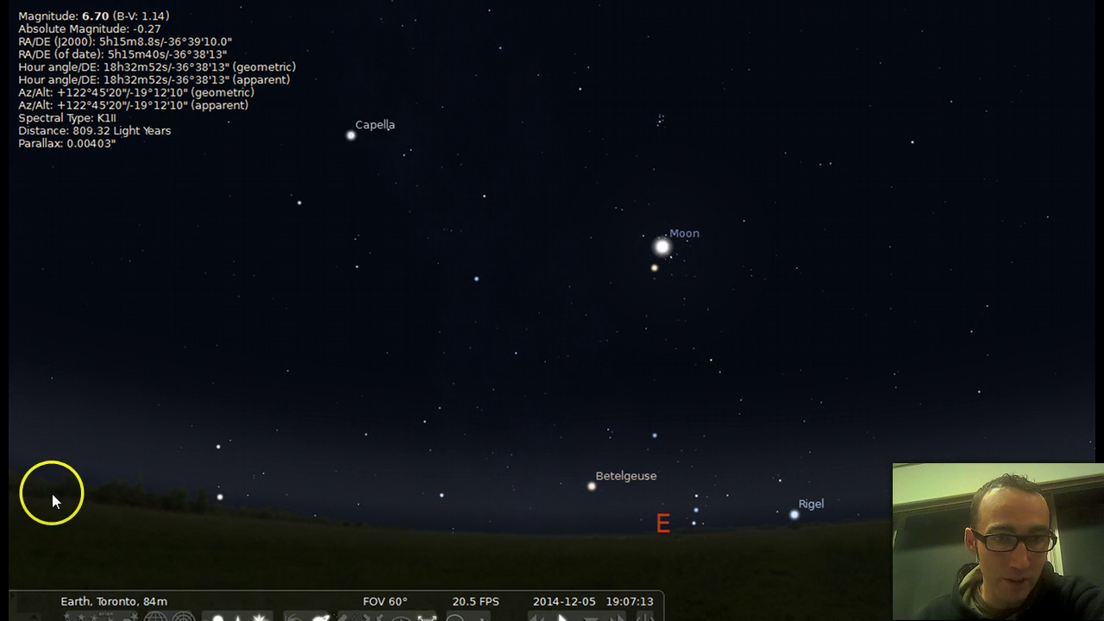
Step: Open the sky and viewing options and move the dialog aside to uncover the Moon and surrounding stars
mouse_move(51, 501)
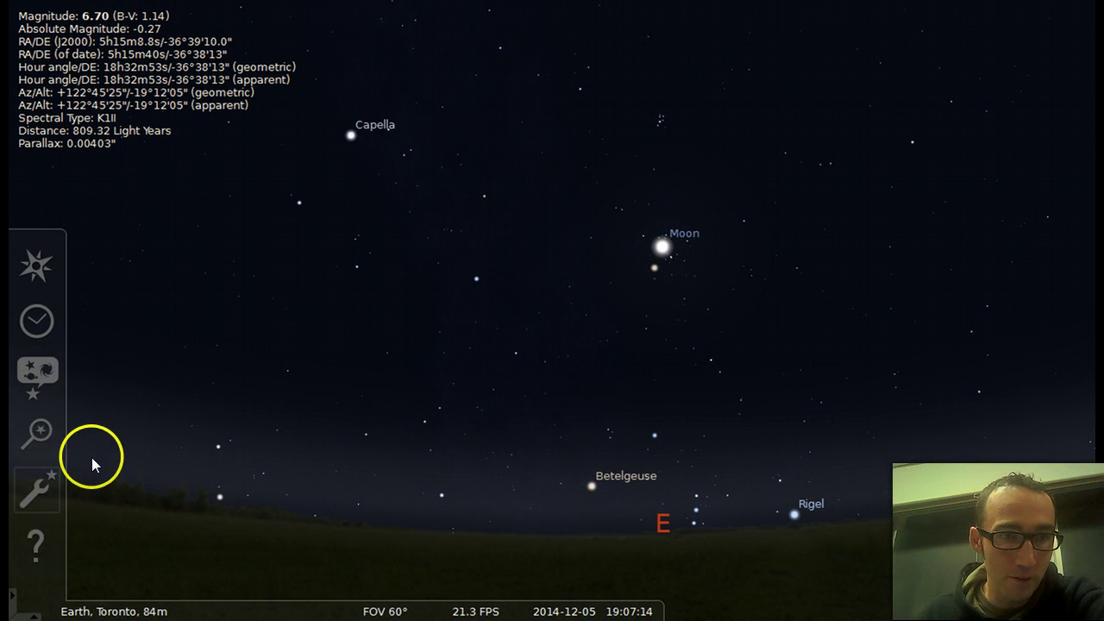
click(36, 378)
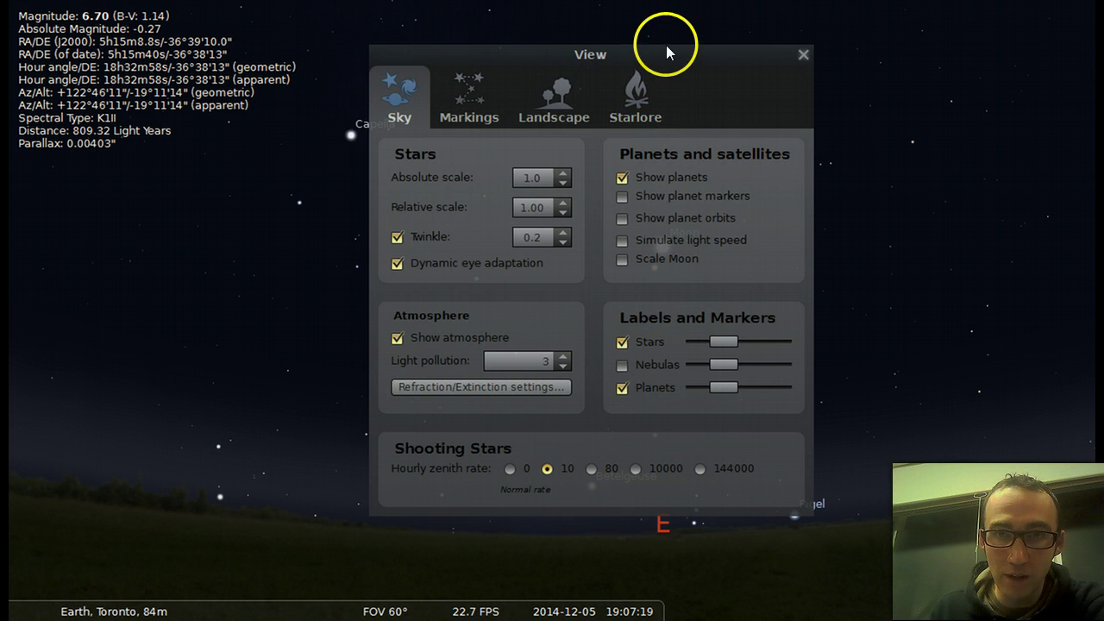
drag(671, 43, 250, 153)
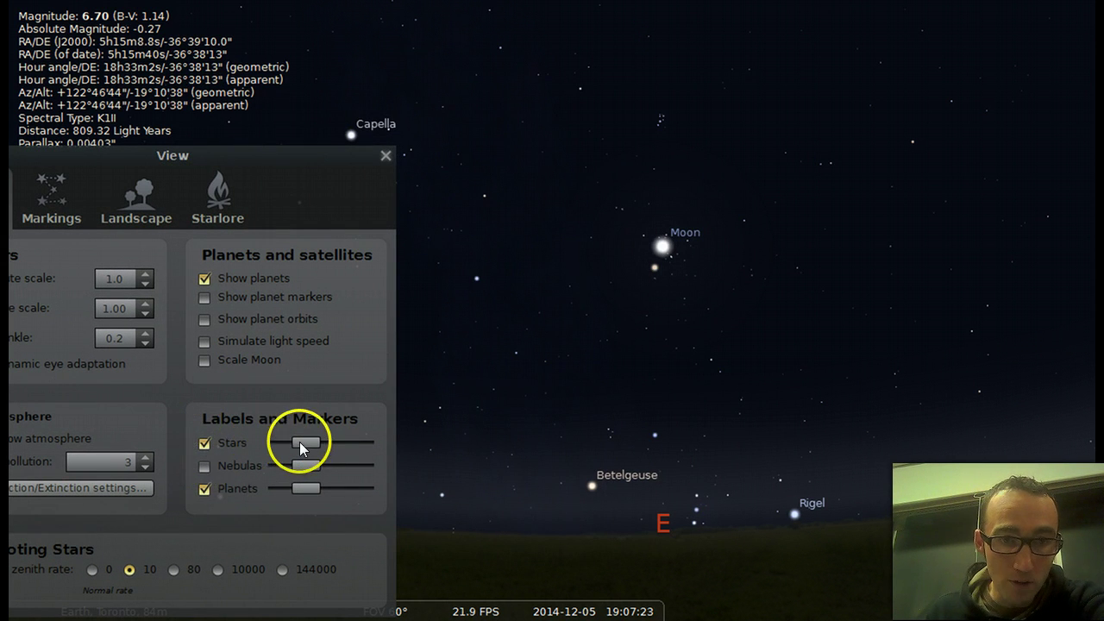
Step: Reduce the amount of star labels slightly and select two unlabelled stars between Capella and Betelgeuse to show their details
mouse_move(299, 442)
mouse_down()
mouse_move(354, 450)
mouse_move(302, 449)
mouse_up()
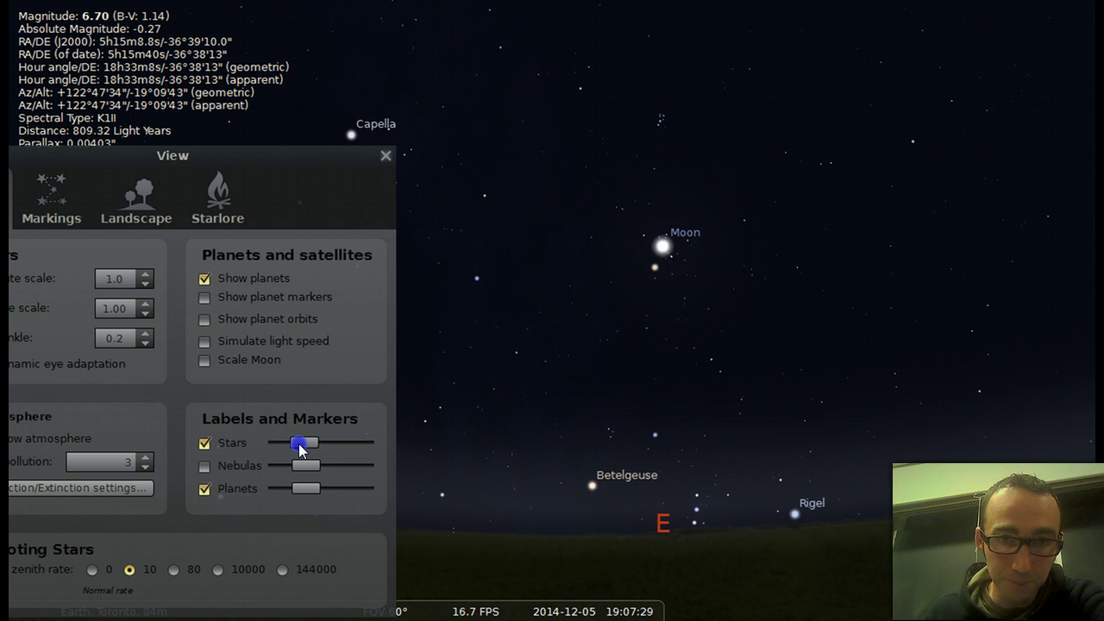
click(475, 278)
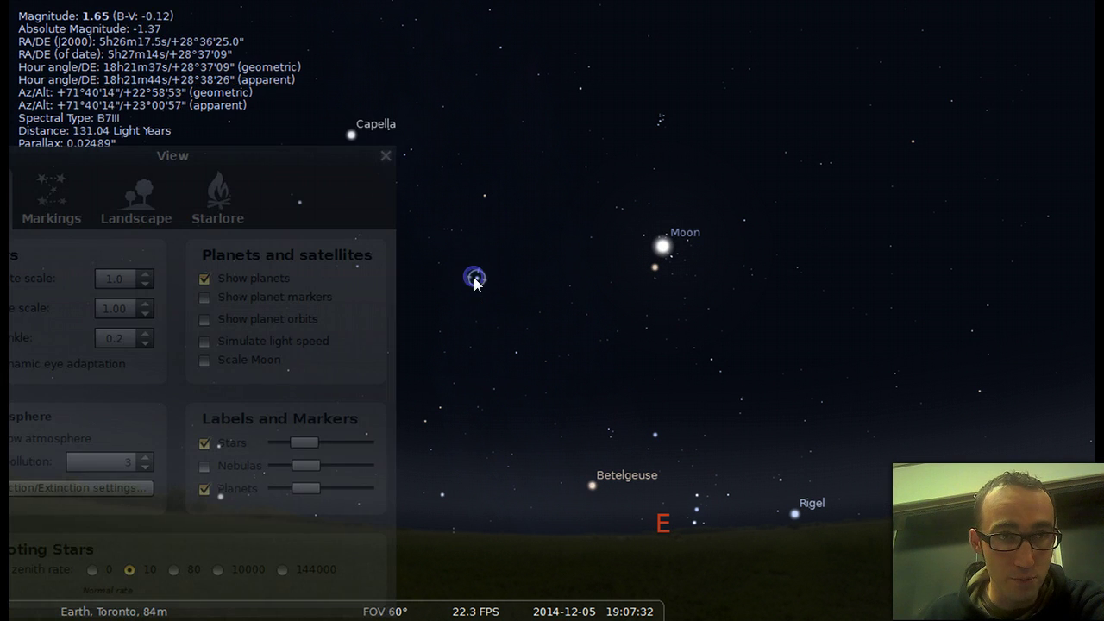
click(515, 354)
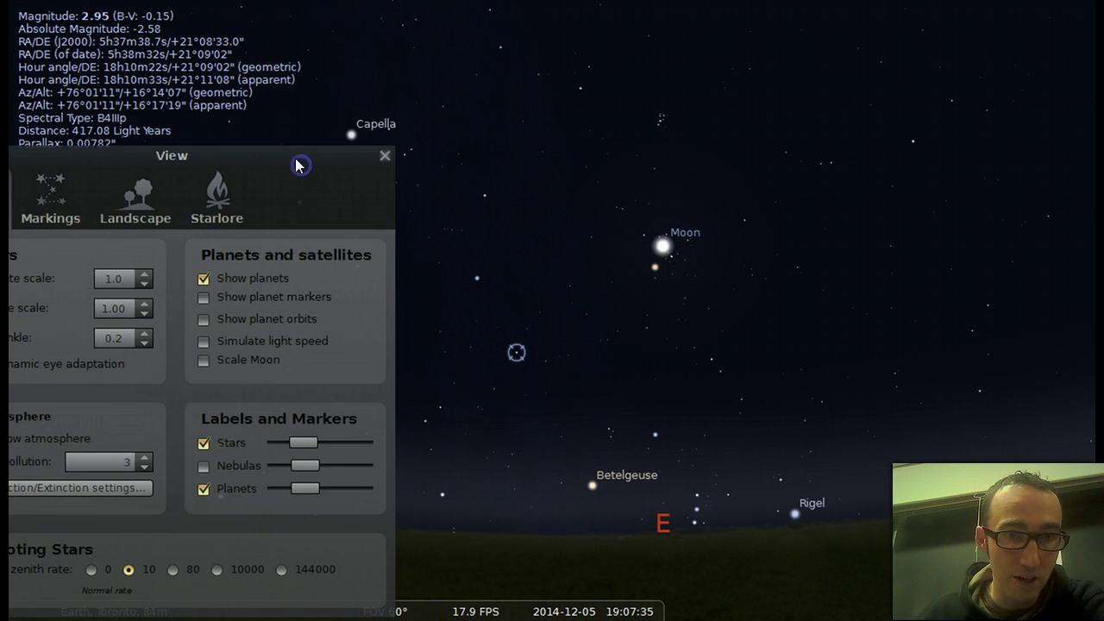
Step: Reposition the viewing options, raise the amount of planet labels to the maximum and enable the planet markers
drag(296, 164, 343, 146)
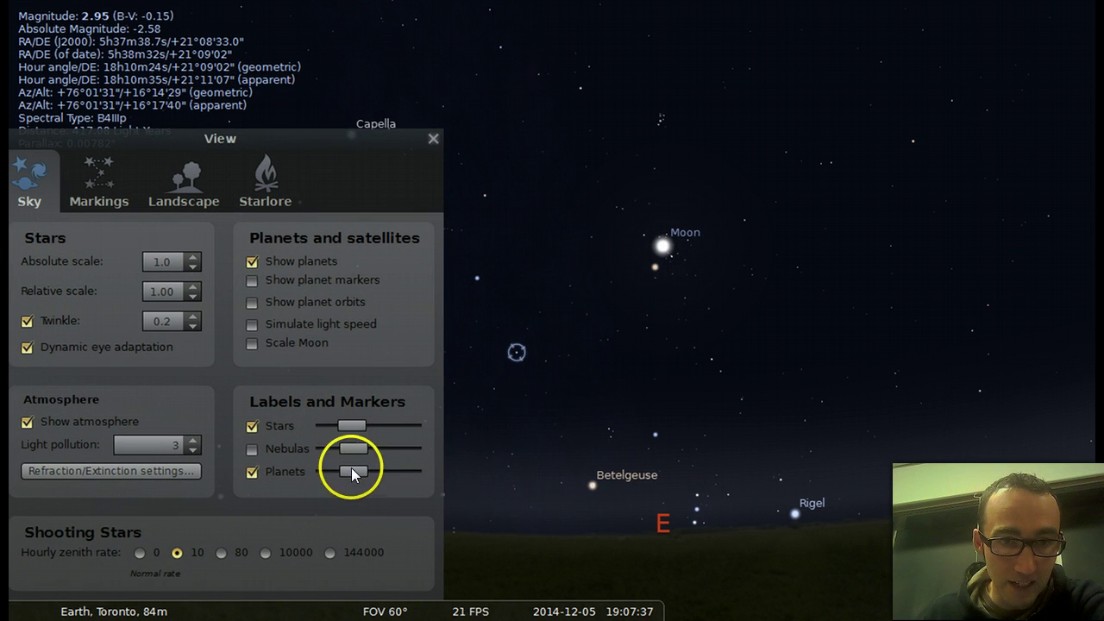
drag(351, 471, 382, 476)
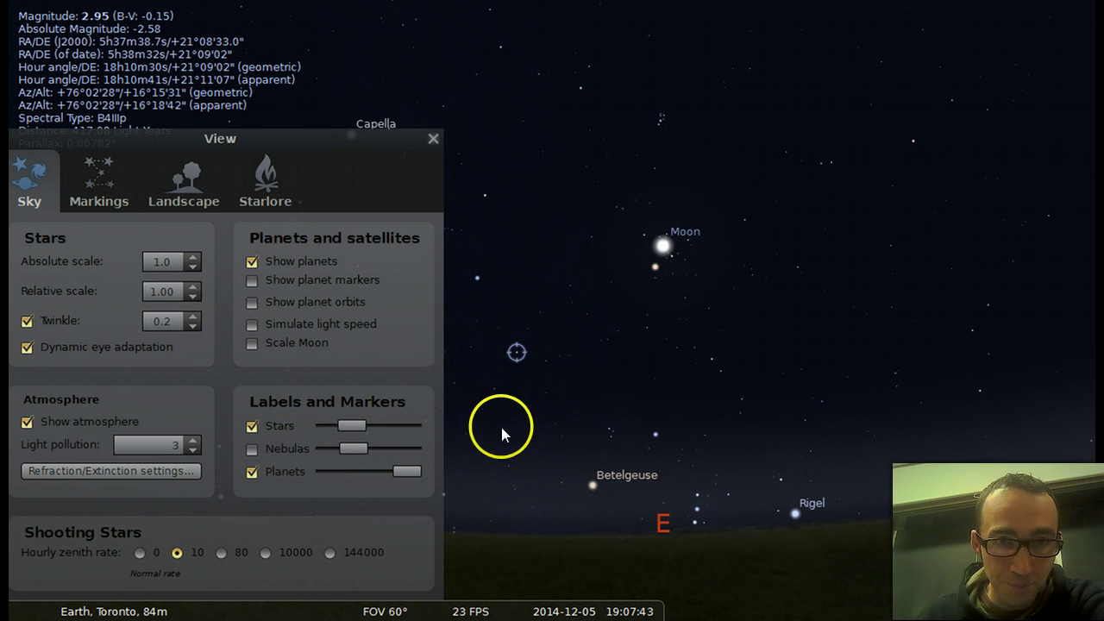
click(250, 281)
Step: Look around the horizon through north and west to examine the marked planets Mars and Neptune
drag(611, 312, 892, 308)
drag(622, 434, 957, 340)
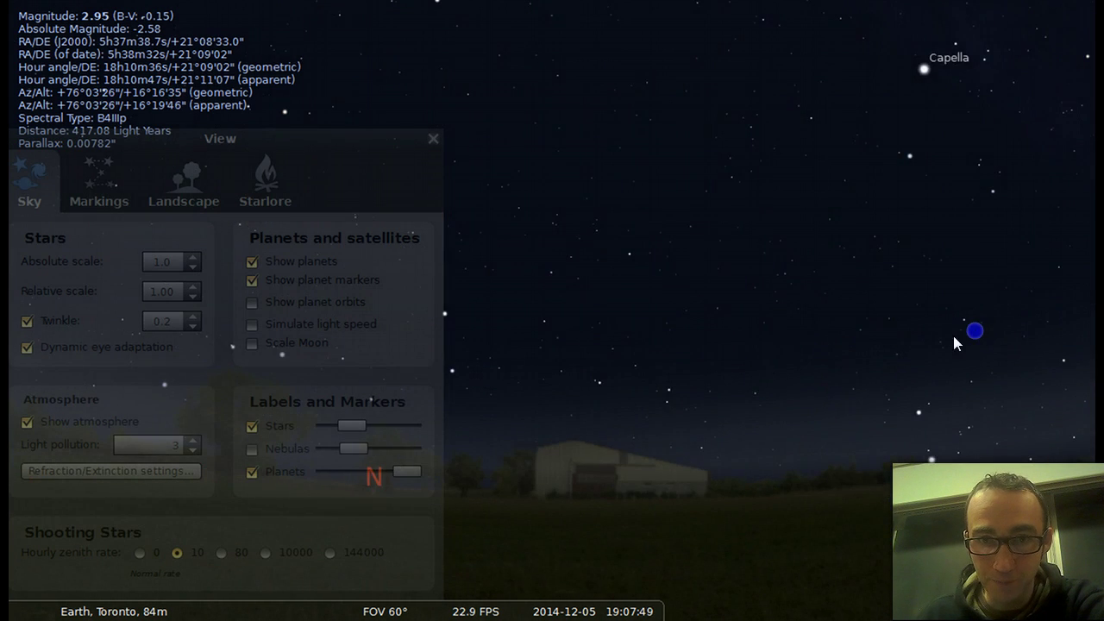
drag(624, 357, 979, 330)
drag(605, 347, 912, 325)
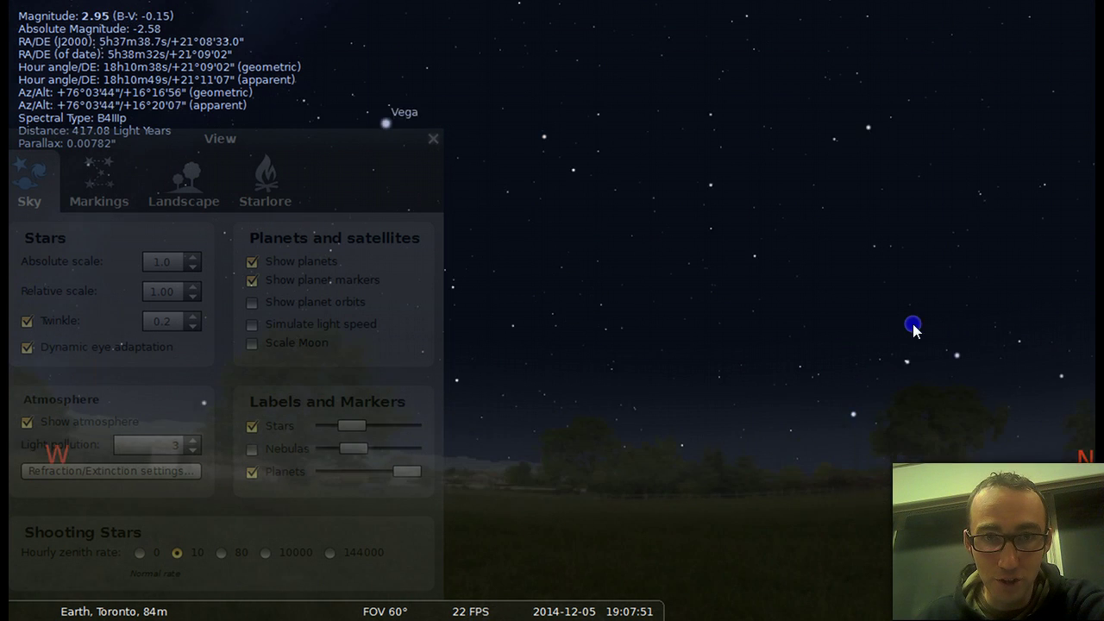
drag(616, 345, 888, 314)
drag(584, 414, 897, 371)
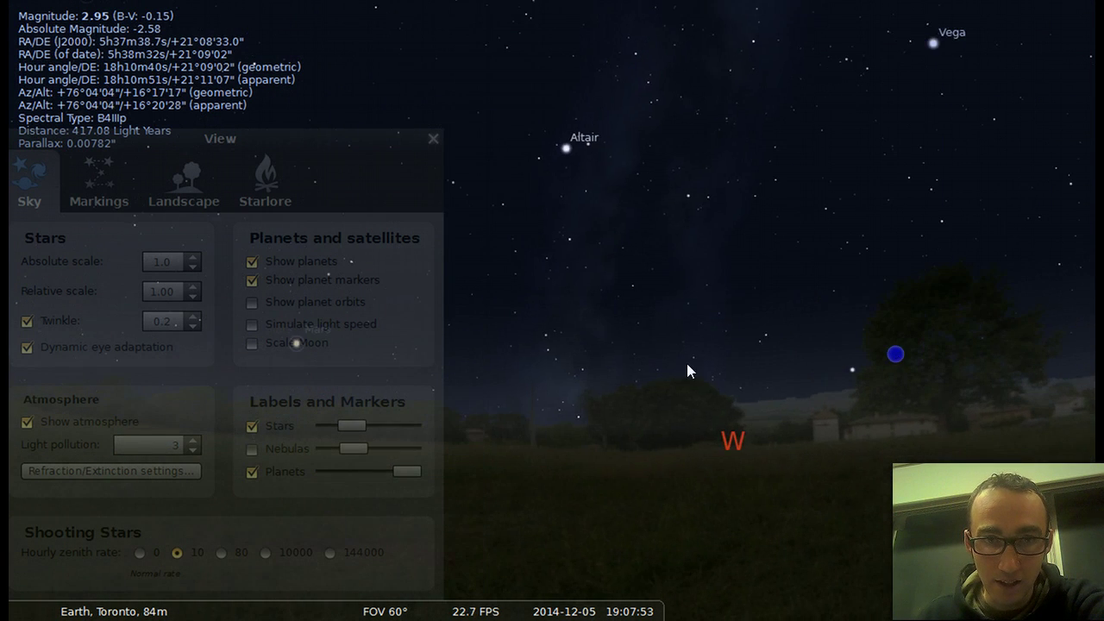
drag(520, 387, 904, 369)
drag(643, 392, 729, 412)
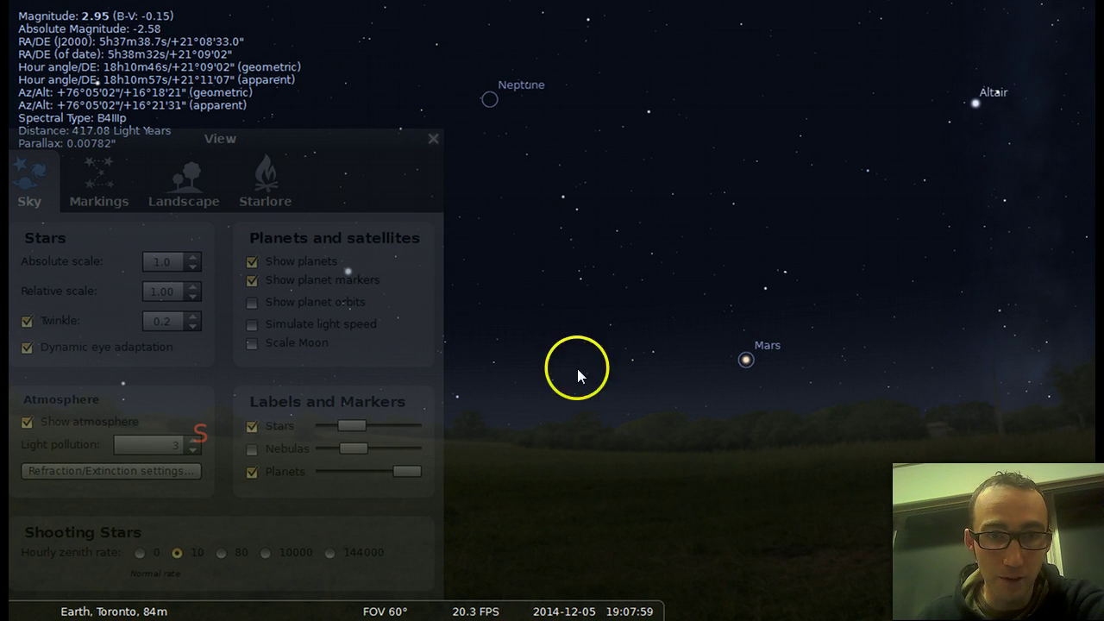
Step: Enable the planet orbits and follow the orbit lines past Neptune towards Uranus
click(251, 303)
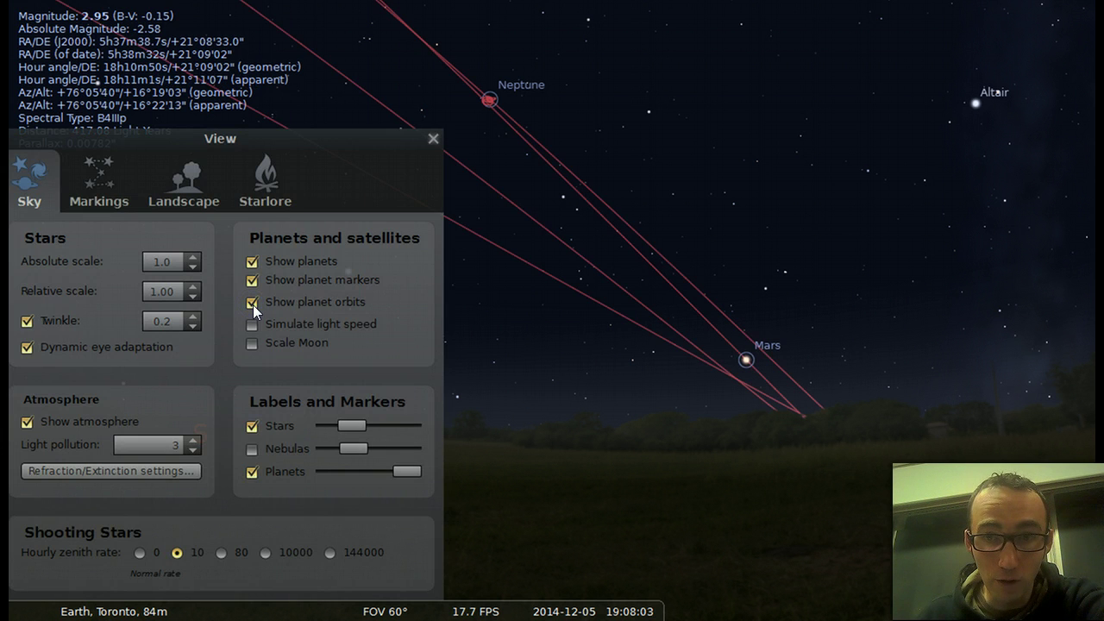
drag(576, 386, 879, 498)
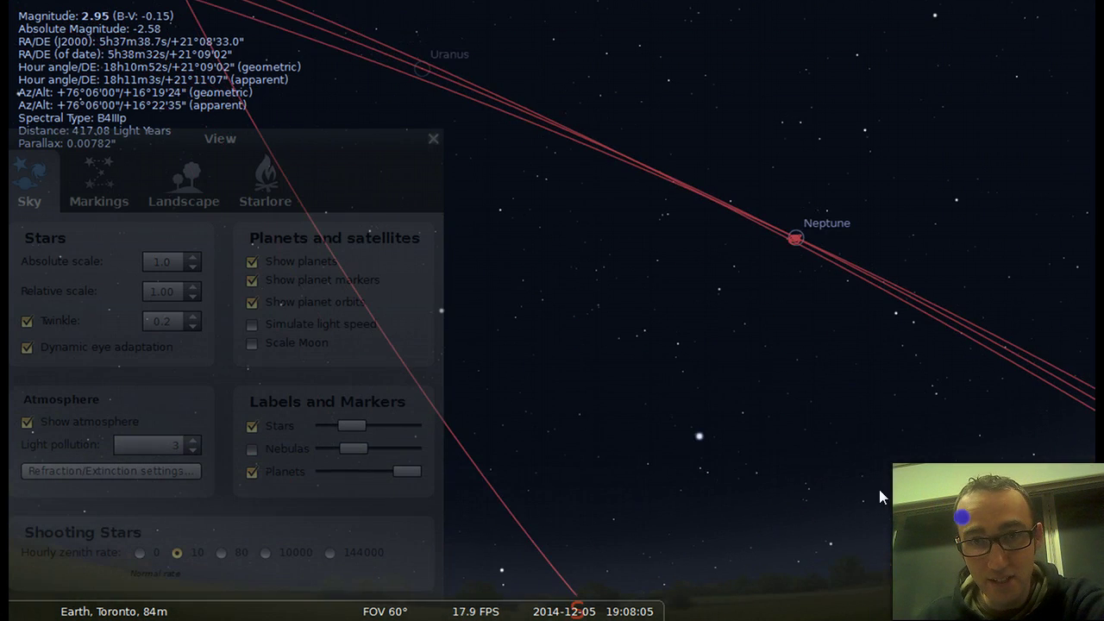
Step: Look around the sky from Uranus past the Moon and Capella to the western horizon to examine the planet orbits
drag(616, 376, 766, 416)
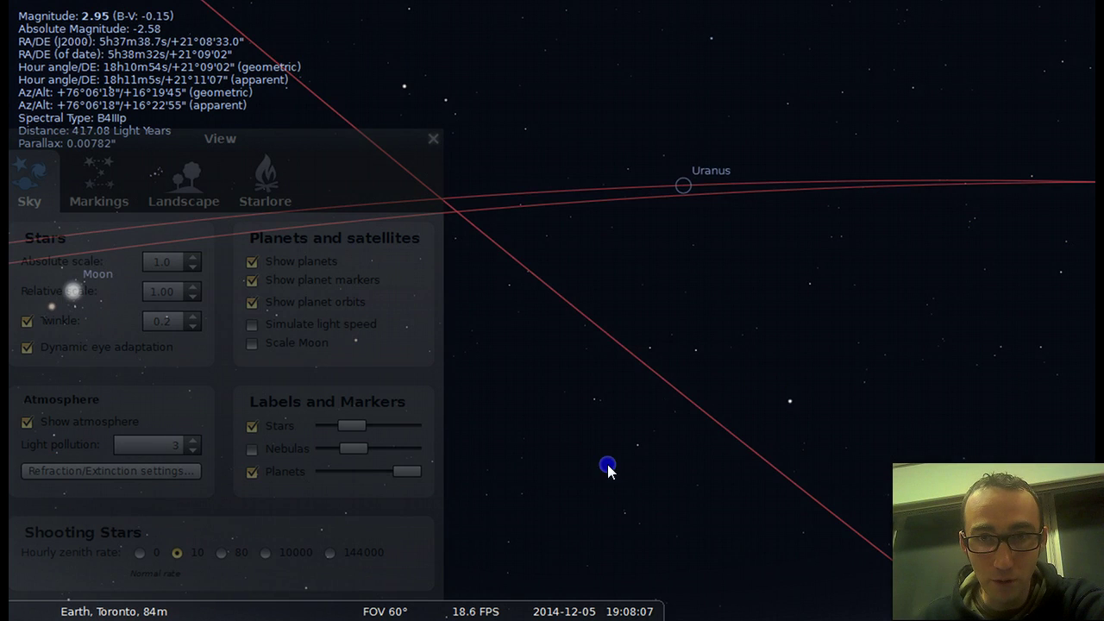
drag(608, 465, 896, 323)
mouse_move(650, 451)
mouse_down()
mouse_move(774, 322)
mouse_move(857, 282)
mouse_up()
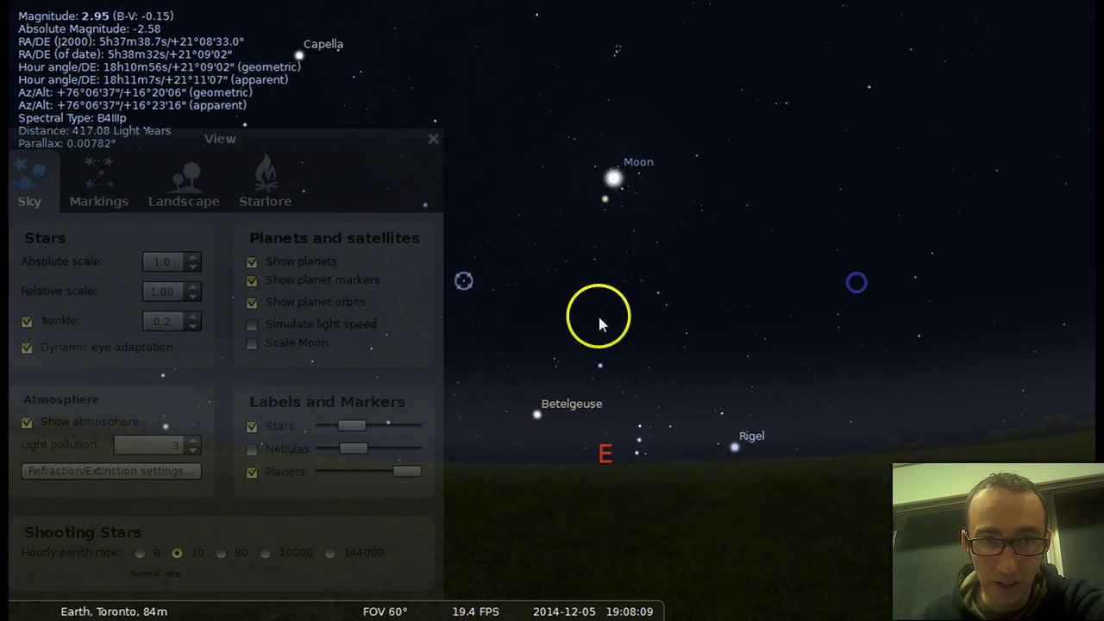
drag(600, 323, 1067, 427)
drag(658, 275, 910, 409)
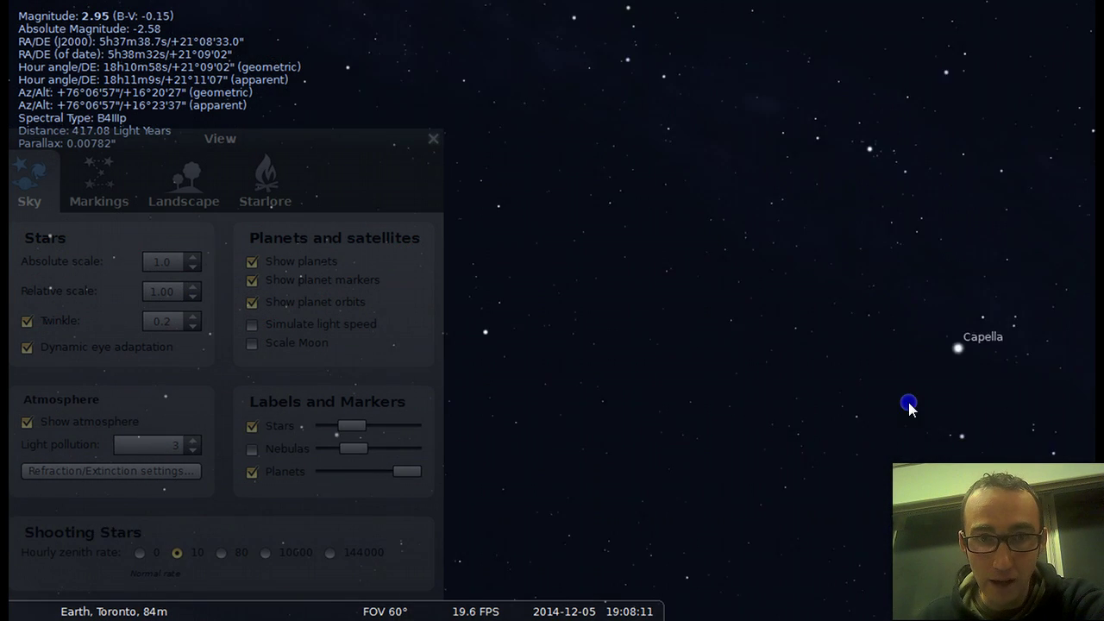
drag(728, 500, 774, 336)
mouse_move(685, 419)
mouse_down()
mouse_move(596, 328)
mouse_move(766, 272)
mouse_move(957, 274)
mouse_up()
drag(653, 342, 966, 340)
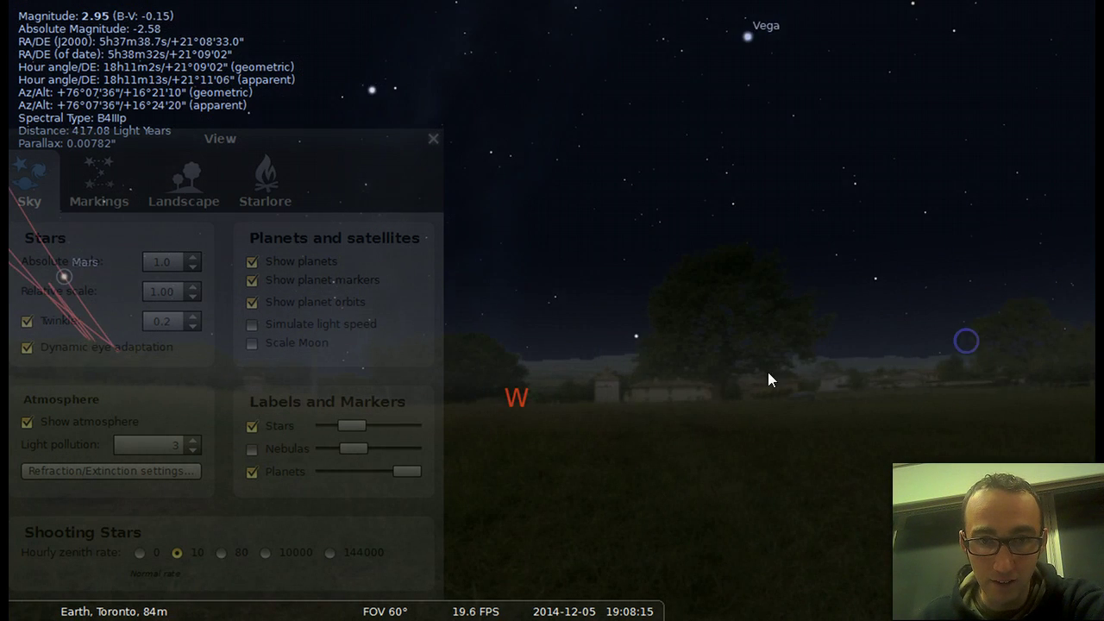
Step: Make a full turn along the horizon and return to Mars and Neptune to examine where the planet orbits run
drag(604, 382, 999, 335)
drag(573, 361, 1001, 339)
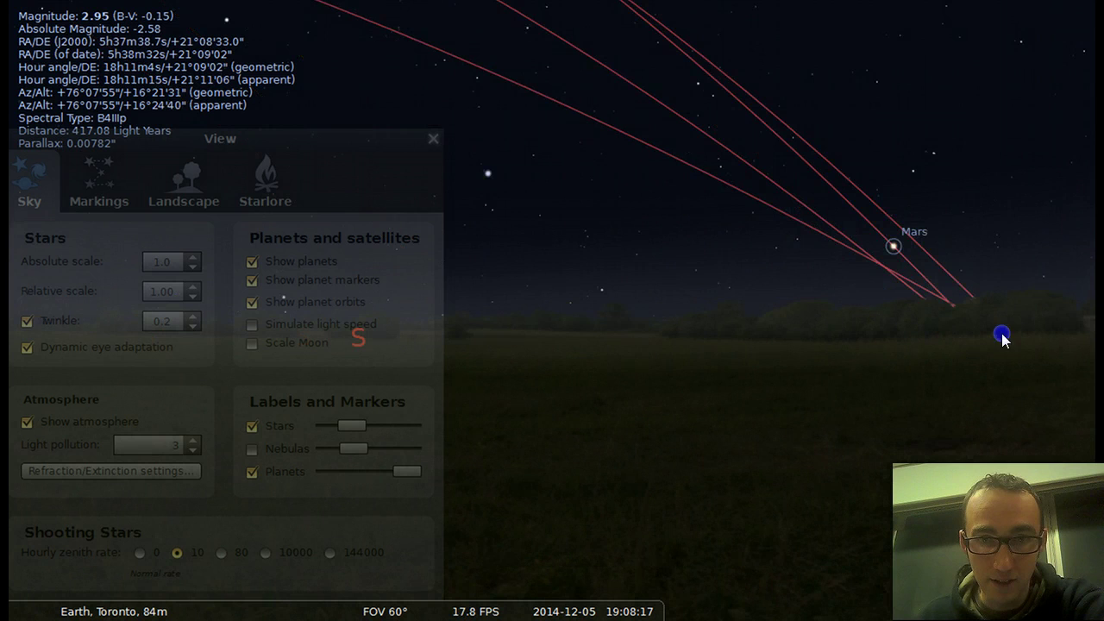
drag(609, 338, 1035, 320)
drag(572, 308, 1035, 370)
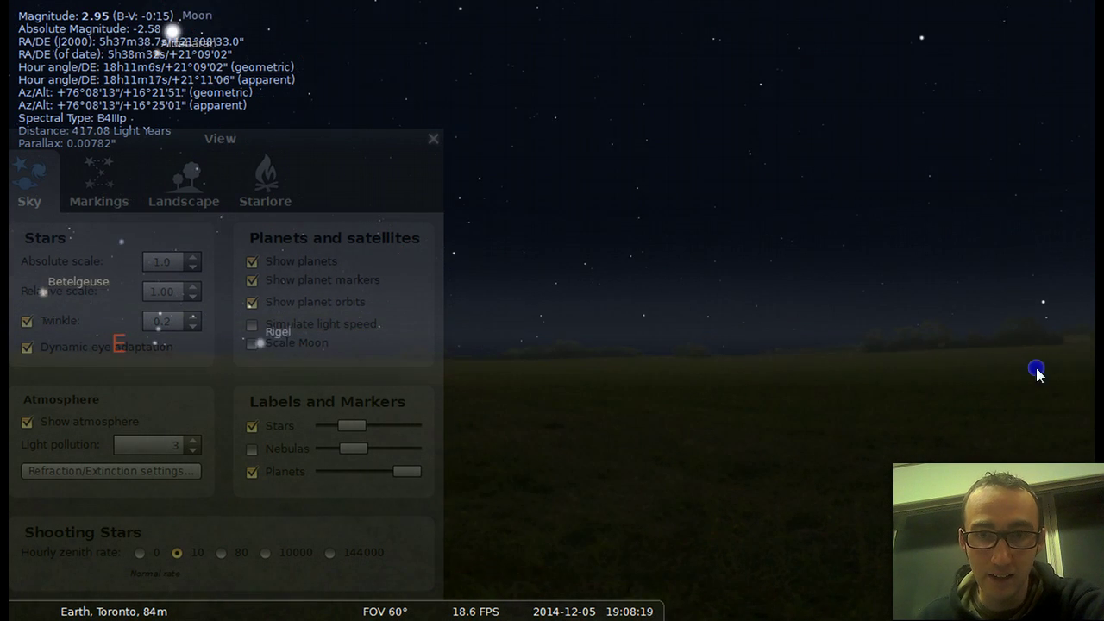
drag(454, 364, 919, 343)
drag(595, 369, 889, 358)
drag(690, 374, 887, 366)
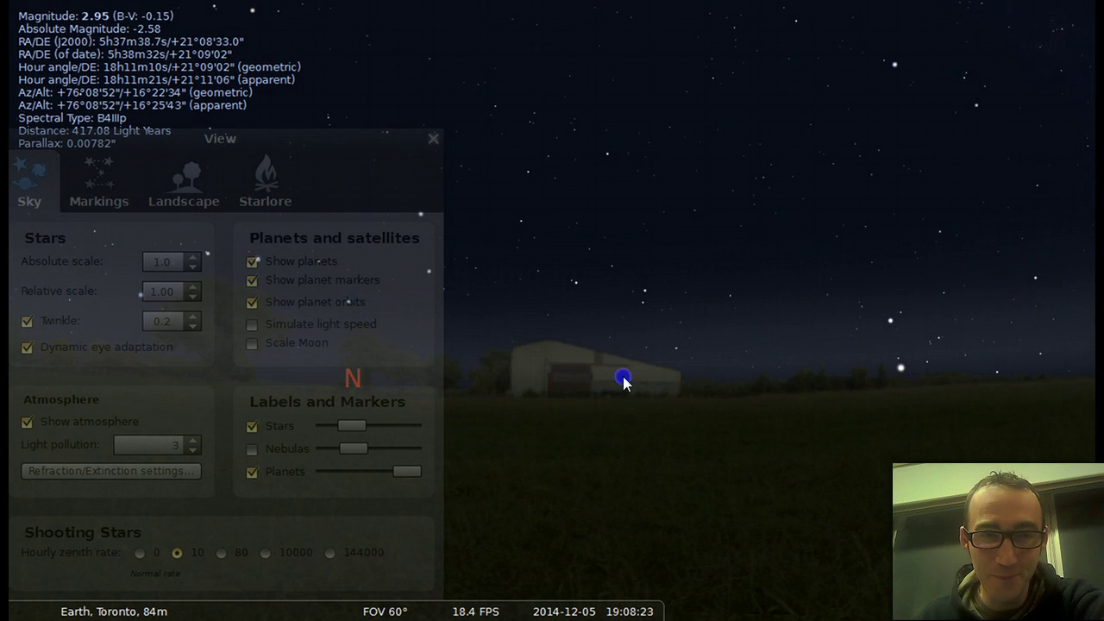
drag(623, 380, 1080, 371)
drag(692, 358, 907, 360)
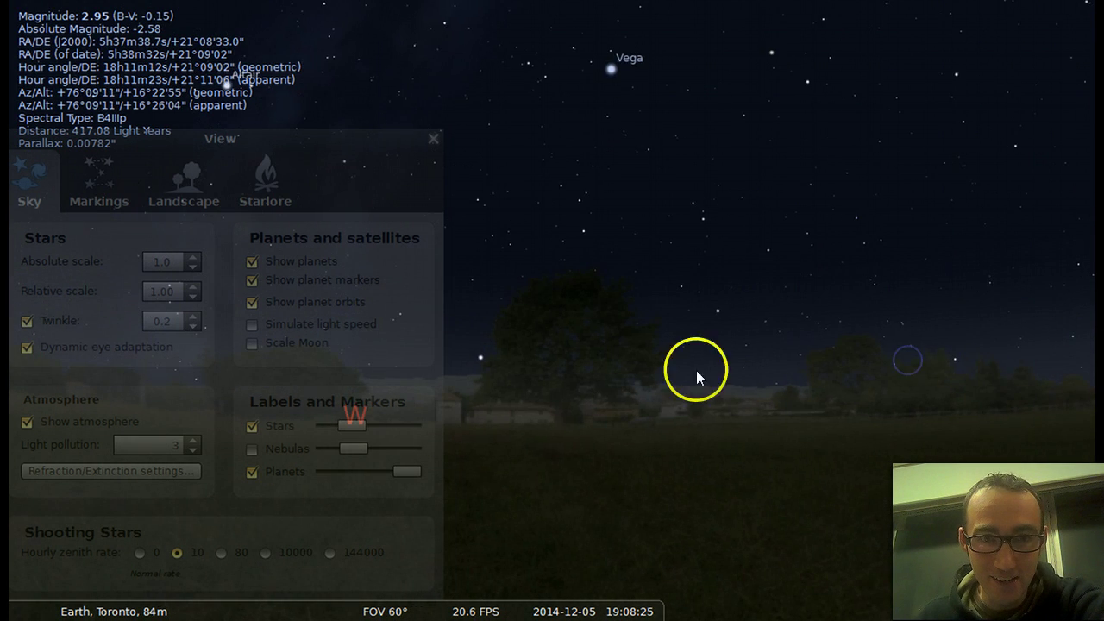
drag(695, 369, 867, 369)
drag(716, 369, 1014, 382)
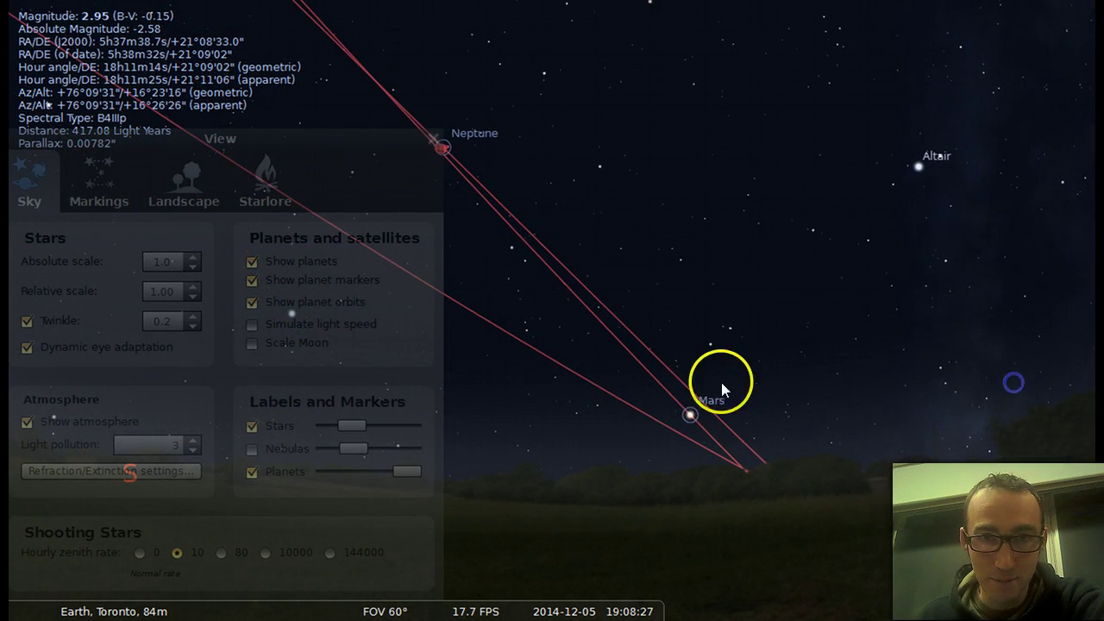
Step: Reduce the amount of planet labels, enable the nebula markers and hide the planet orbits
click(253, 449)
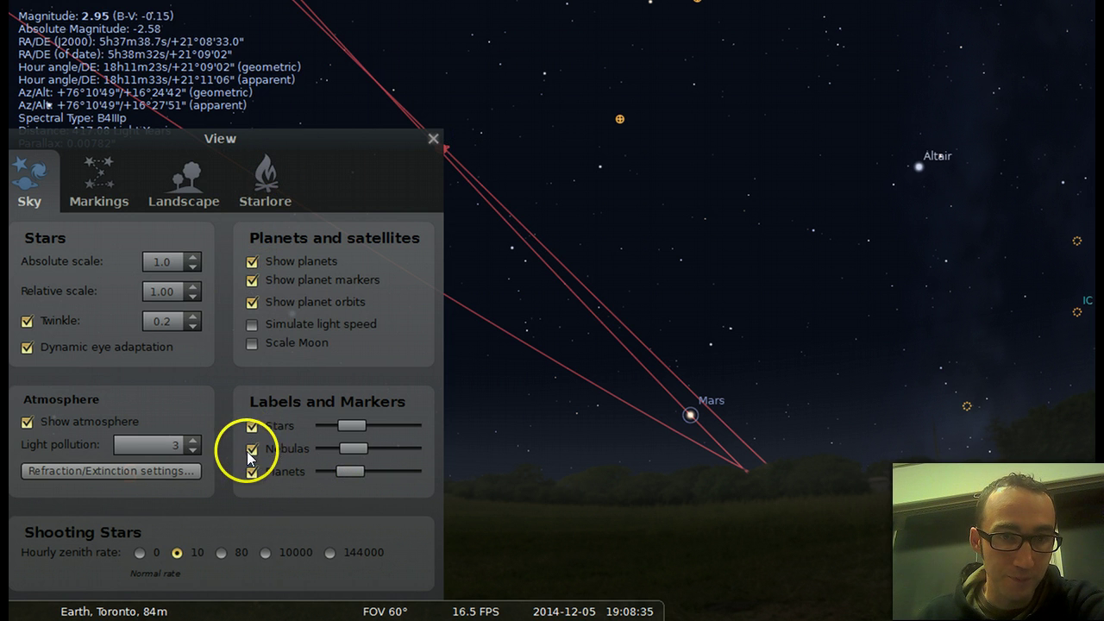
click(247, 304)
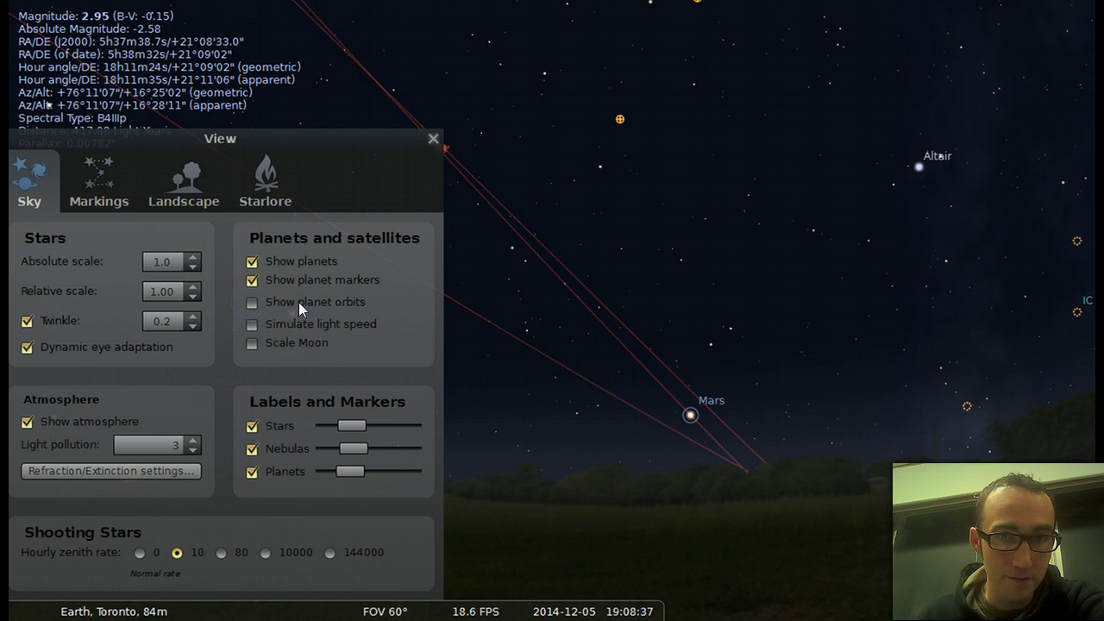
Step: Move the viewing options aside and look across the sky to examine the nebula markers around the Great Nebula in Andromeda
drag(532, 287, 852, 351)
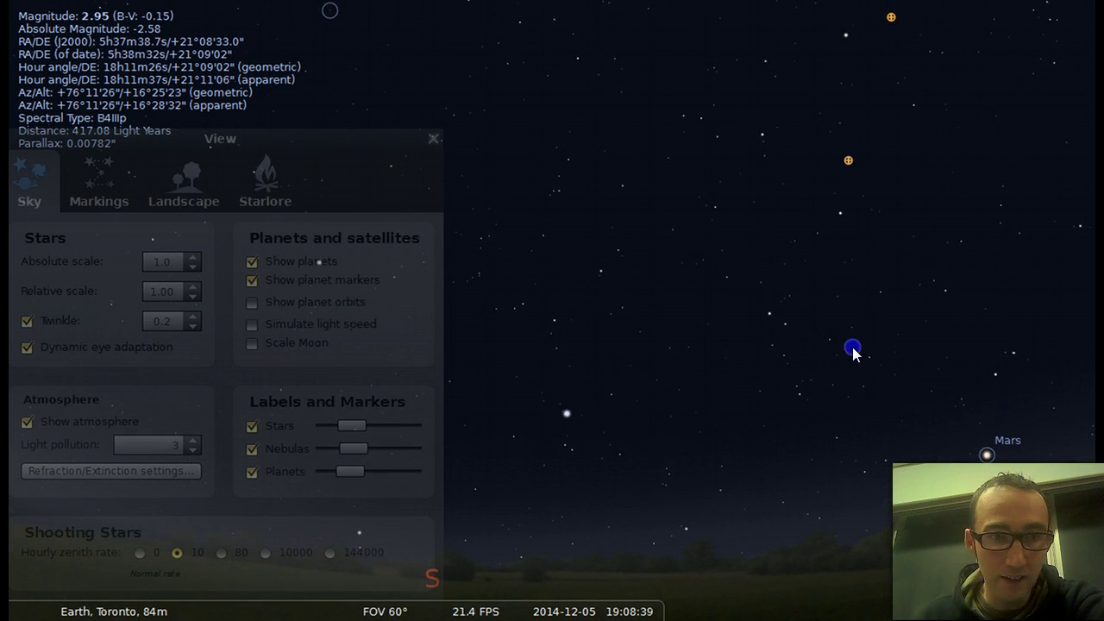
drag(347, 138, 397, 131)
drag(761, 200, 918, 616)
drag(813, 450, 952, 348)
drag(765, 443, 1061, 210)
drag(751, 400, 843, 262)
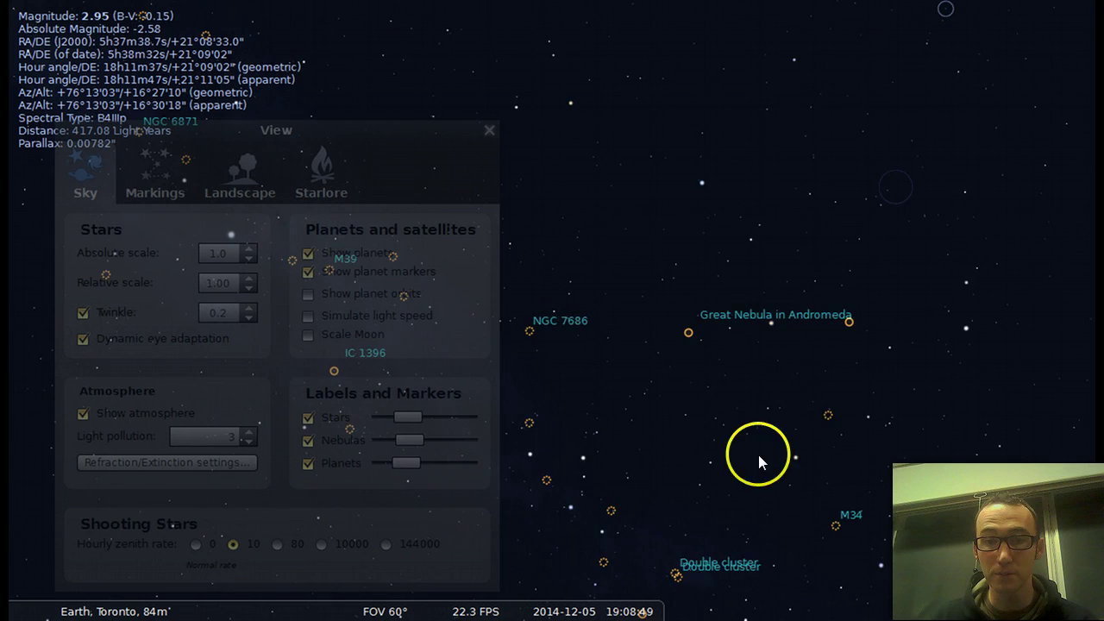
drag(762, 458, 653, 208)
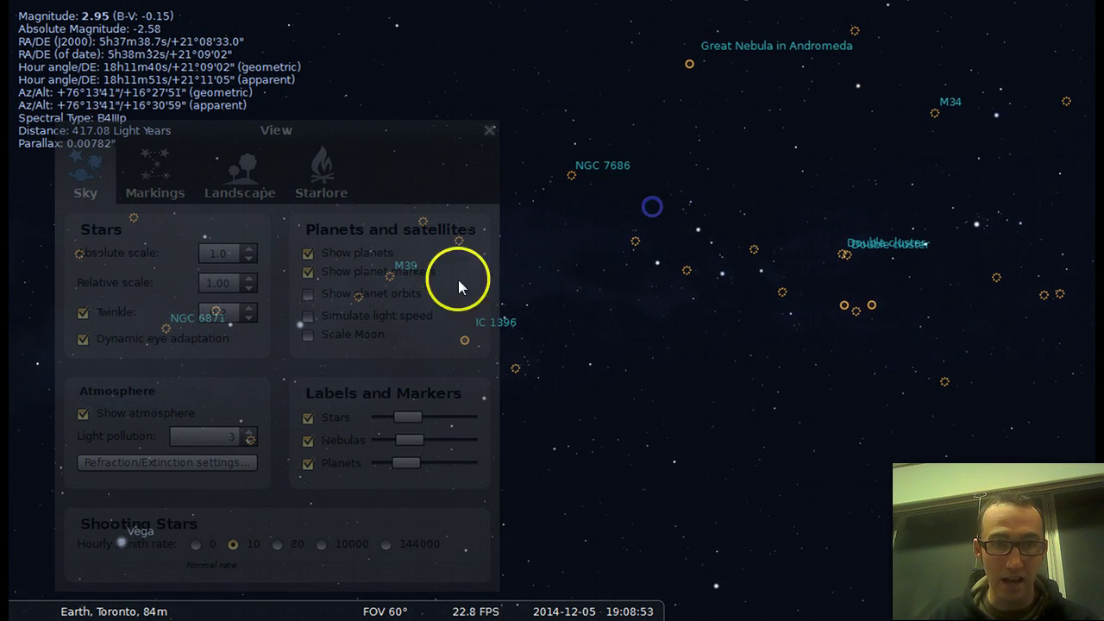
Step: Hide the nebula markers and set the light pollution to 6
click(307, 441)
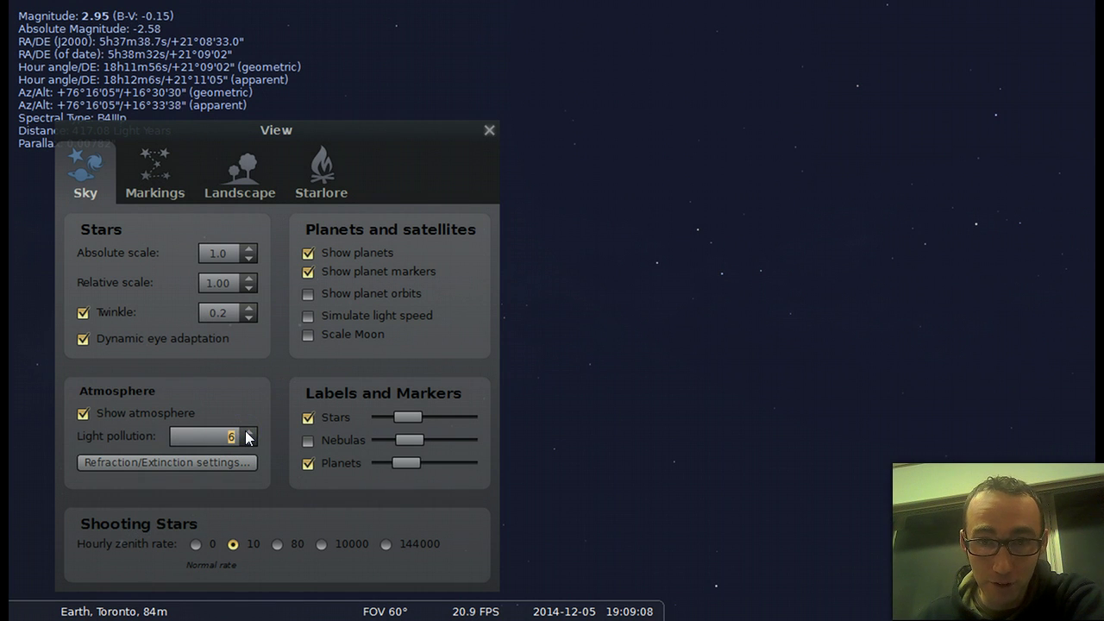
drag(882, 483, 802, 398)
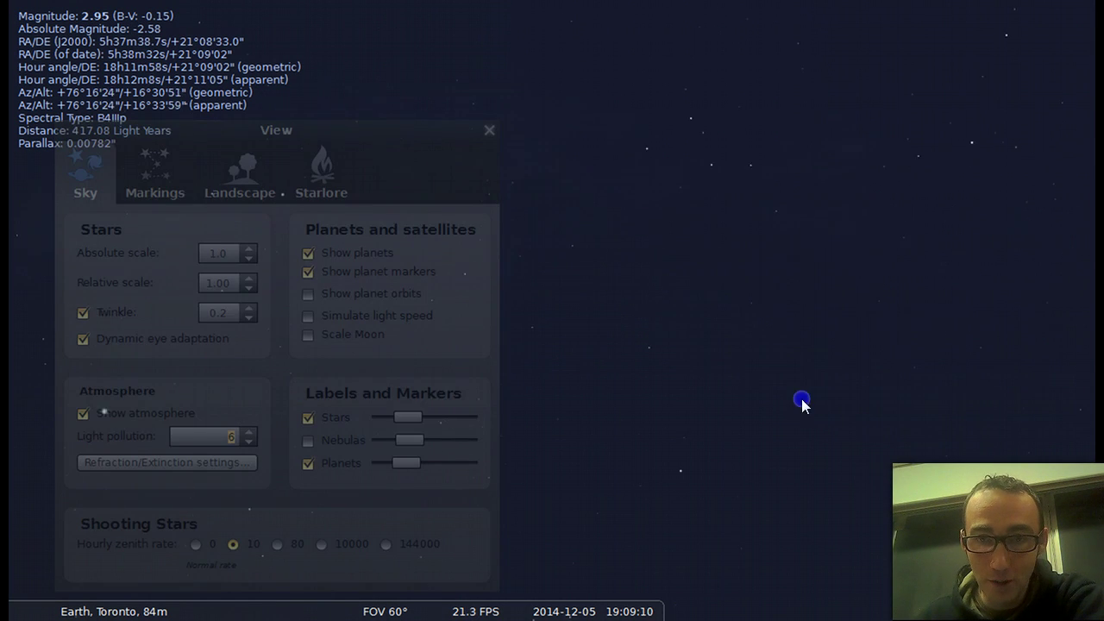
click(711, 235)
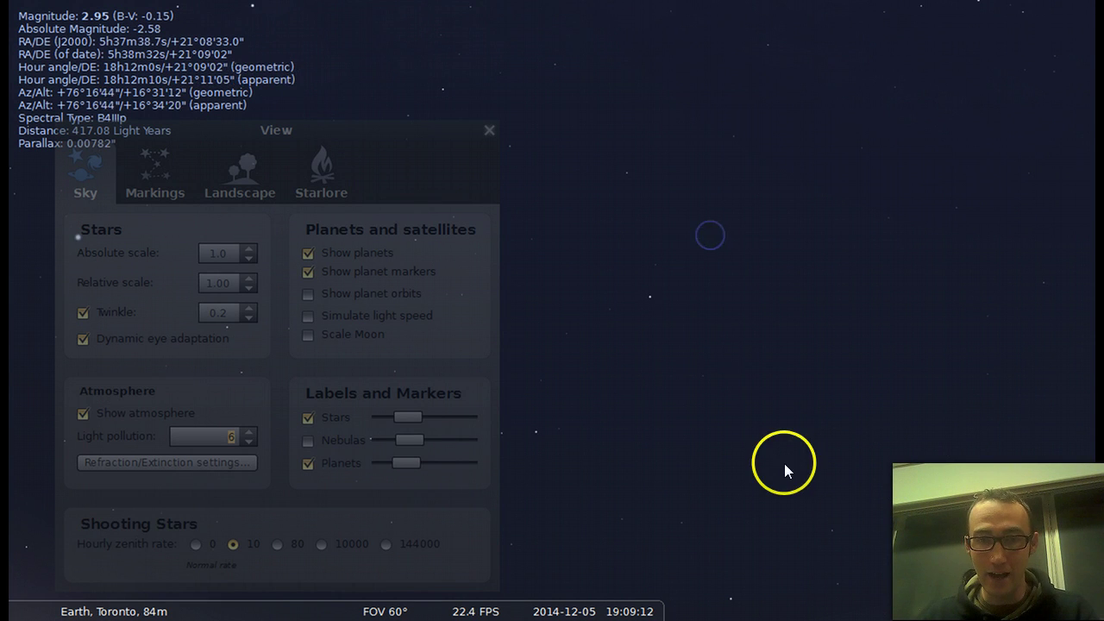
Step: Widen the field of view to 93.3° and look around past Mars to the west to examine the light-polluted sky
scroll(775, 468, down, 3)
drag(841, 451, 472, 451)
drag(730, 362, 551, 515)
drag(932, 424, 554, 435)
drag(866, 405, 515, 439)
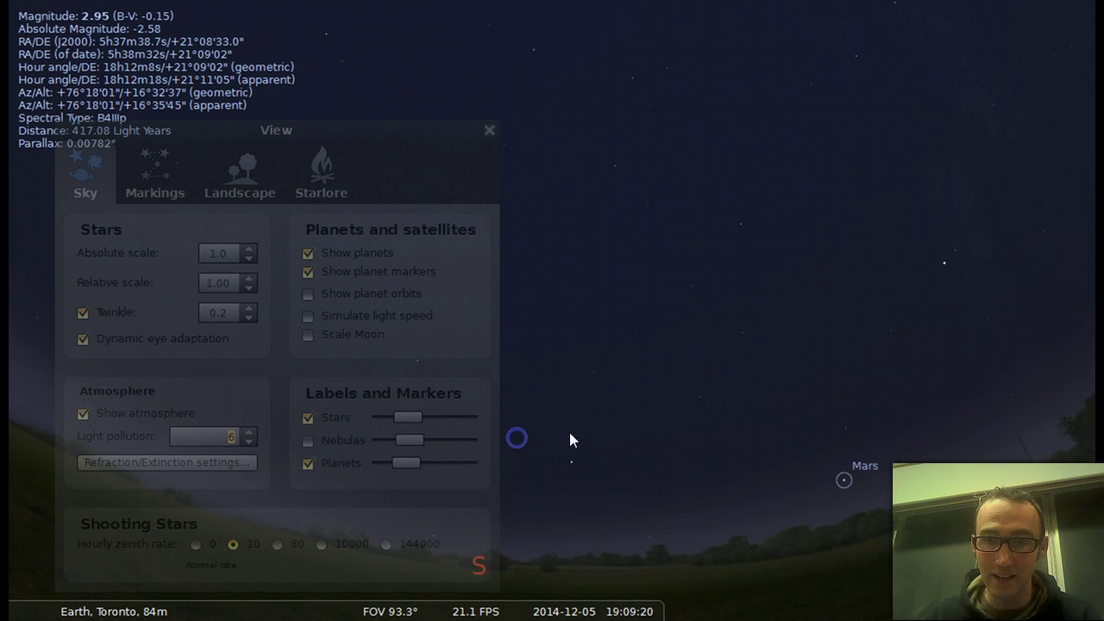
mouse_move(838, 412)
mouse_down()
mouse_move(716, 446)
mouse_move(613, 458)
mouse_up()
Step: Speed time up until shortly after midnight on 2014-12-06, restore the normal time rate and face the Moon, Sirius and Jupiter
mouse_move(619, 599)
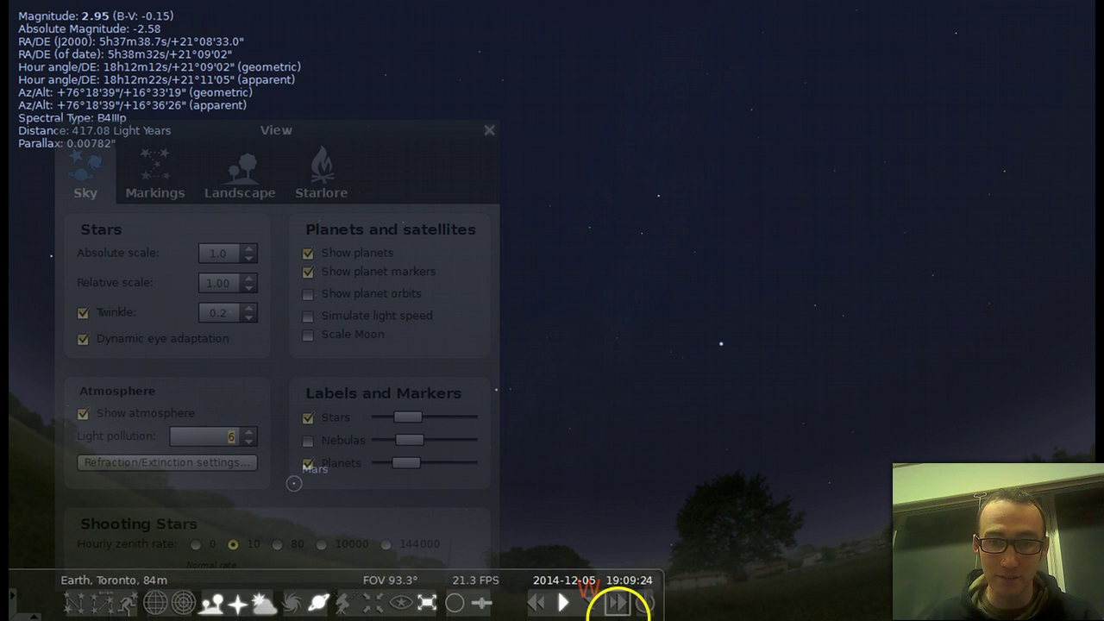
click(617, 603)
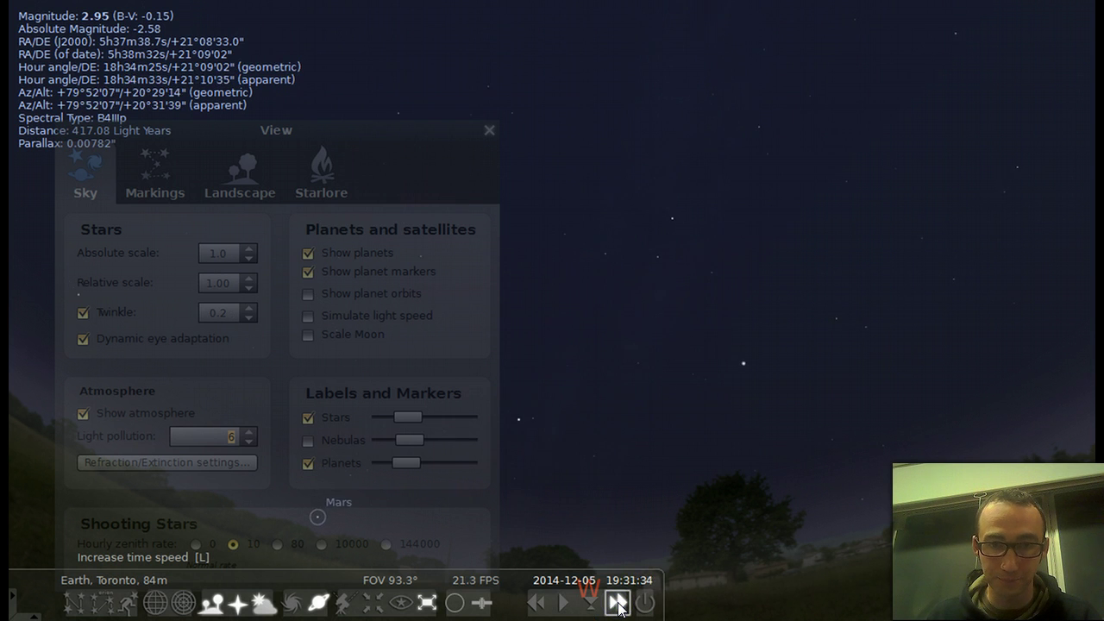
click(617, 603)
click(569, 606)
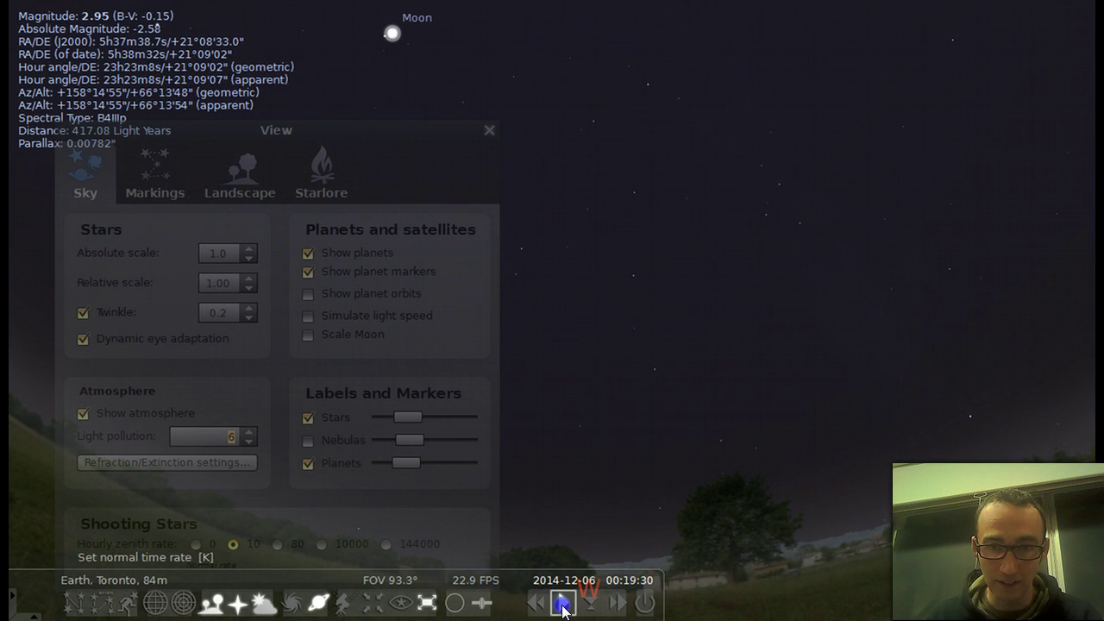
drag(575, 543, 995, 378)
mouse_move(702, 477)
mouse_down()
mouse_move(726, 365)
mouse_move(806, 343)
mouse_up()
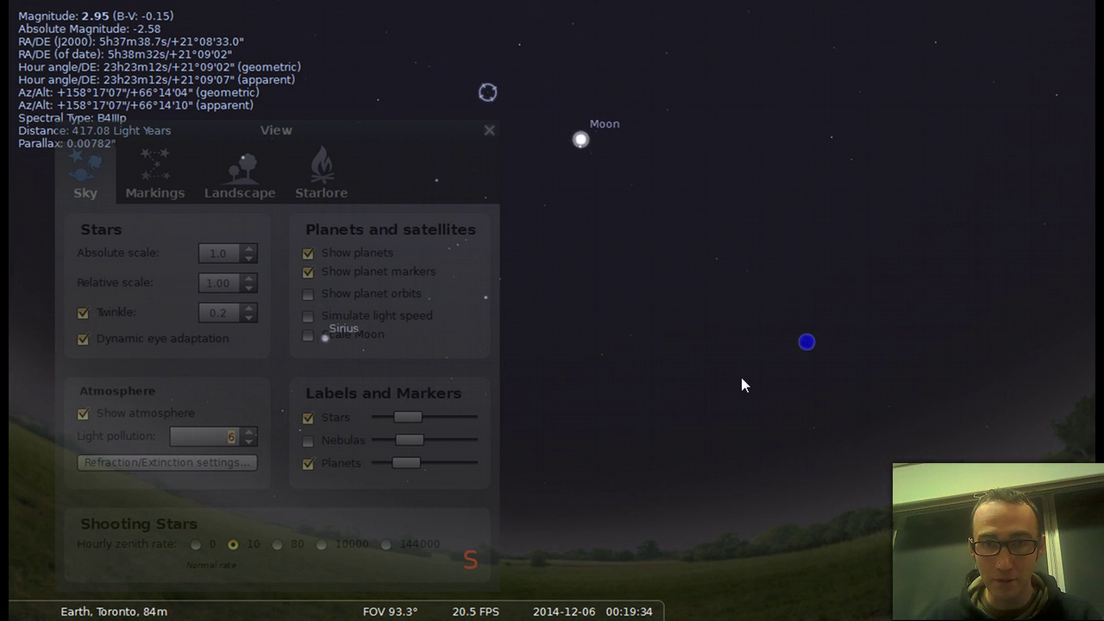
drag(576, 409, 870, 402)
drag(721, 456, 767, 472)
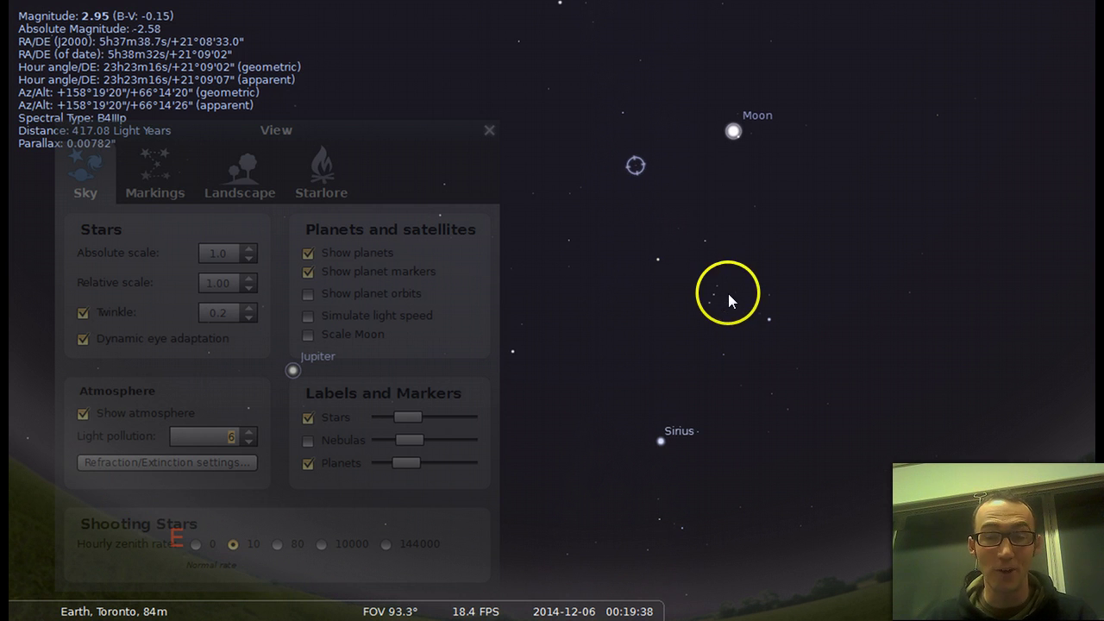
Step: Enable the constellation labels and lines, and briefly show the constellation art around Orion
mouse_move(328, 609)
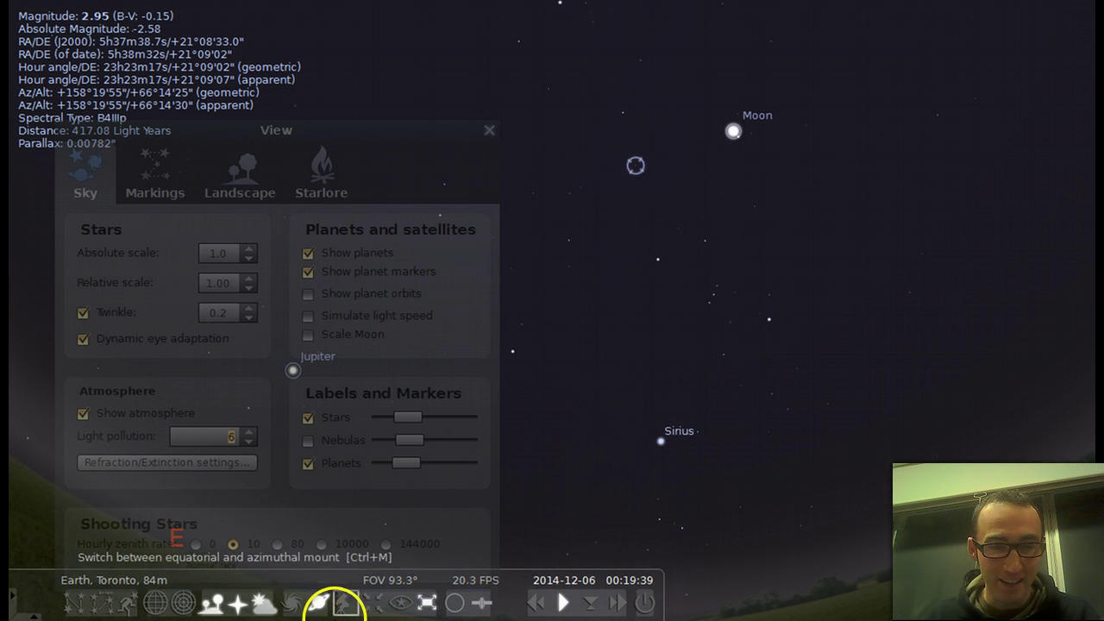
click(100, 604)
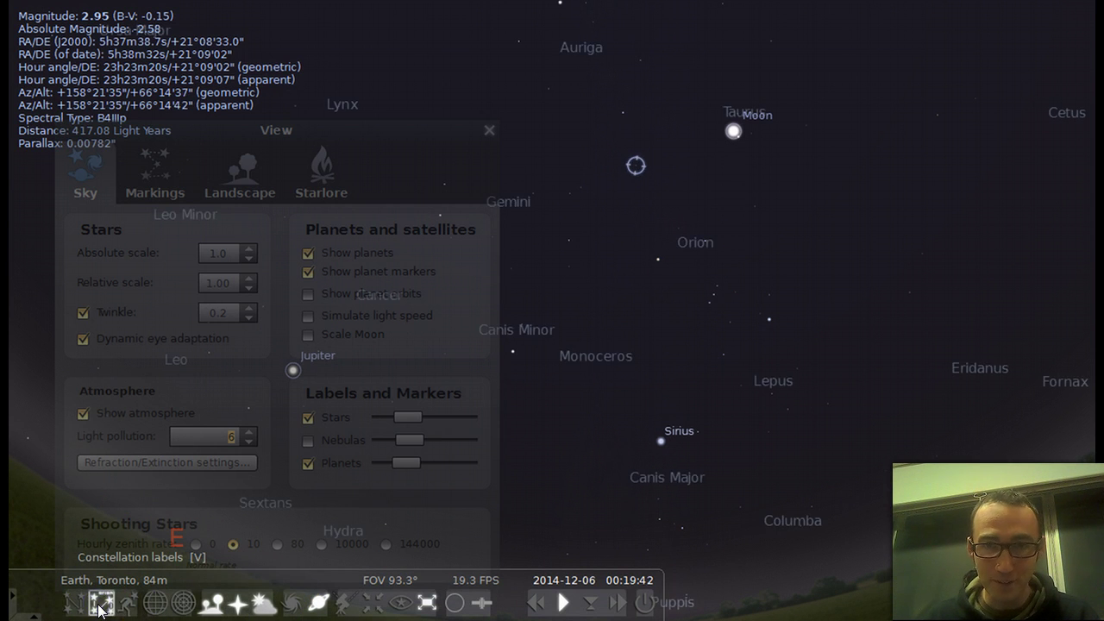
click(73, 604)
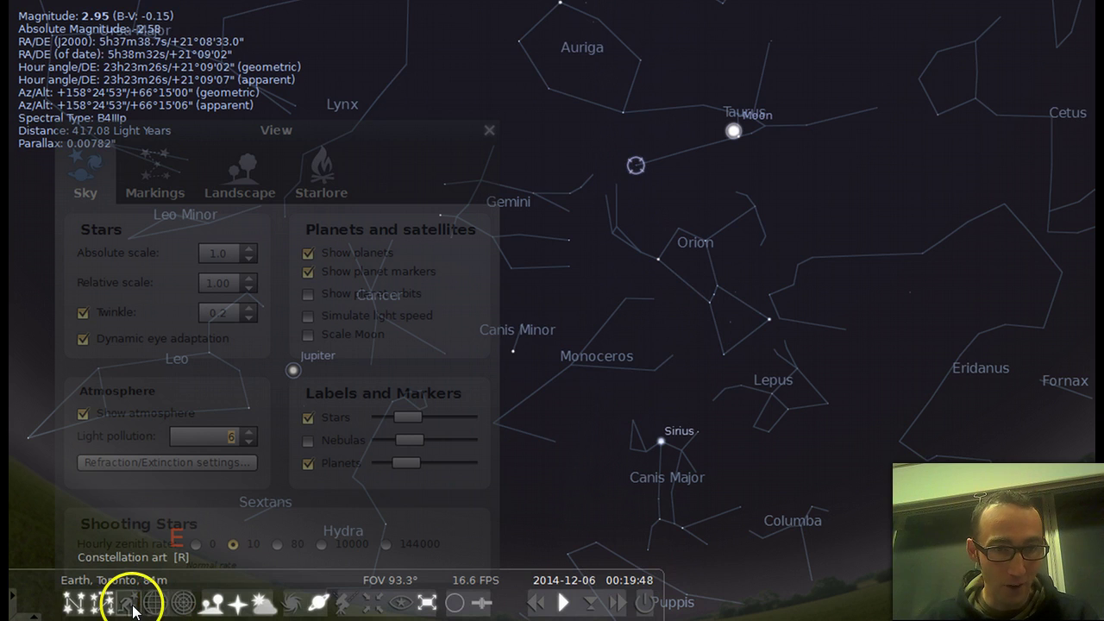
click(132, 604)
click(132, 604)
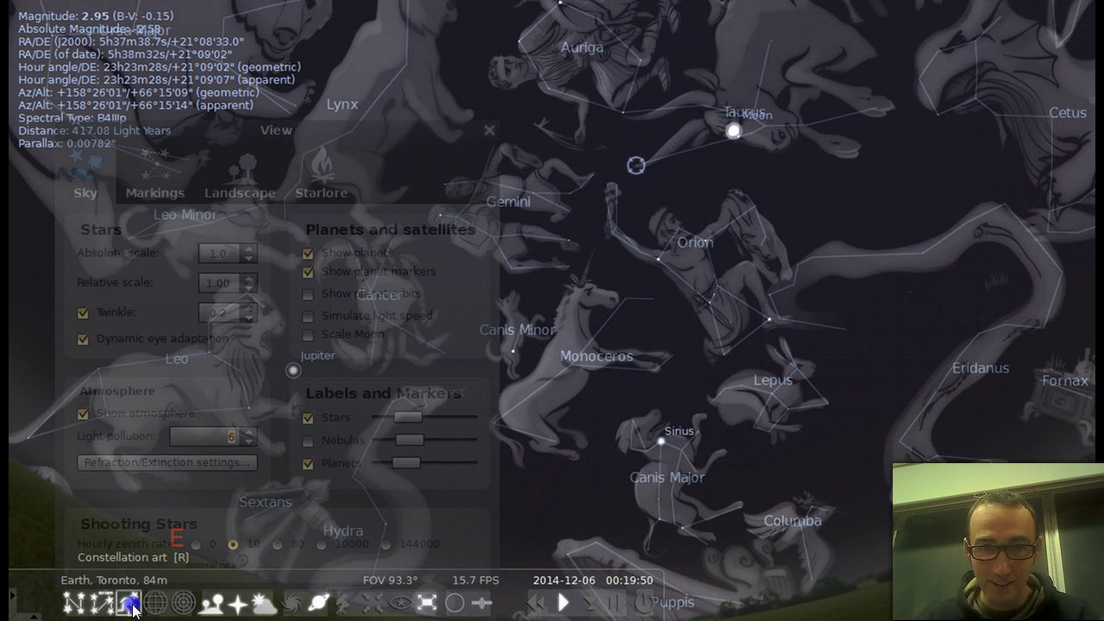
click(131, 604)
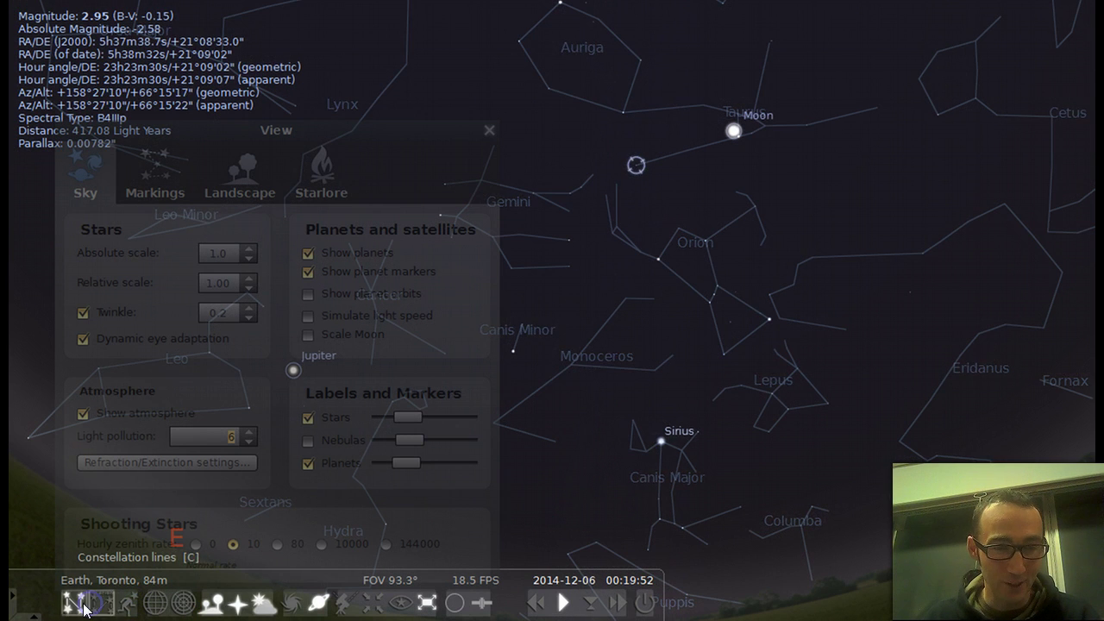
Step: Hide the constellation lines and labels
click(84, 608)
key(c)
click(485, 556)
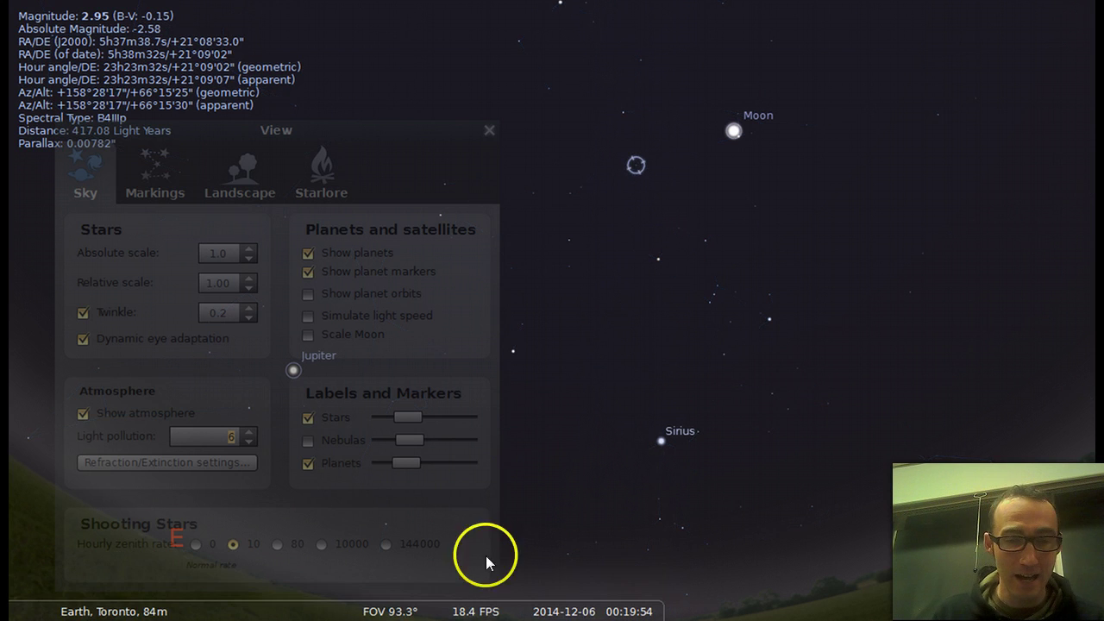
Step: Close the viewing options and select Jupiter above the eastern horizon to show its details
drag(552, 463, 788, 333)
drag(558, 364, 612, 478)
click(480, 207)
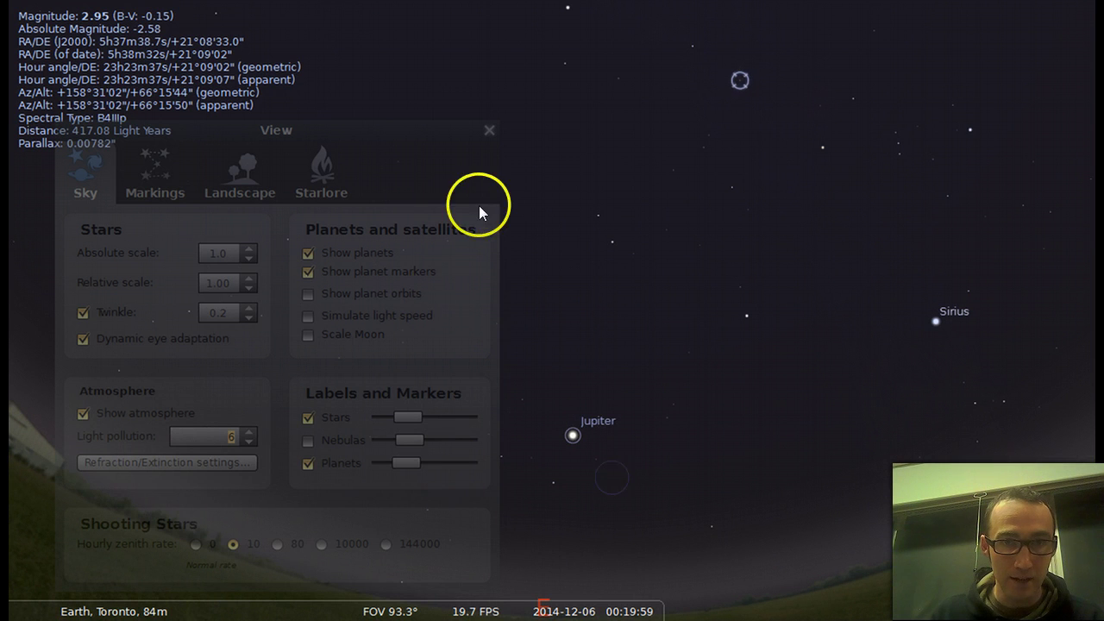
click(484, 131)
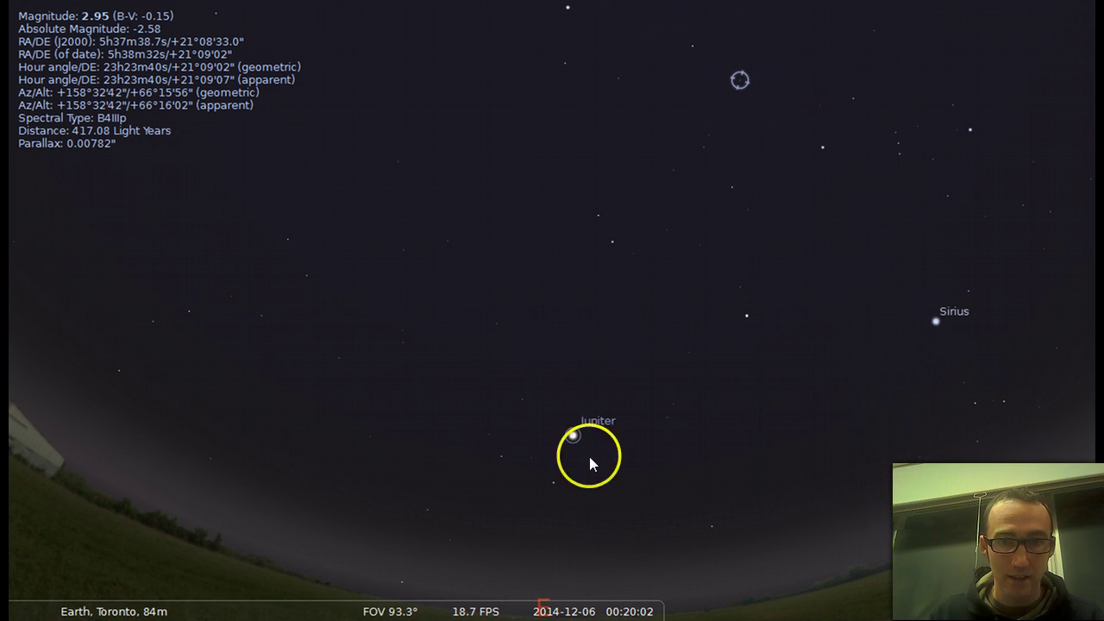
click(573, 437)
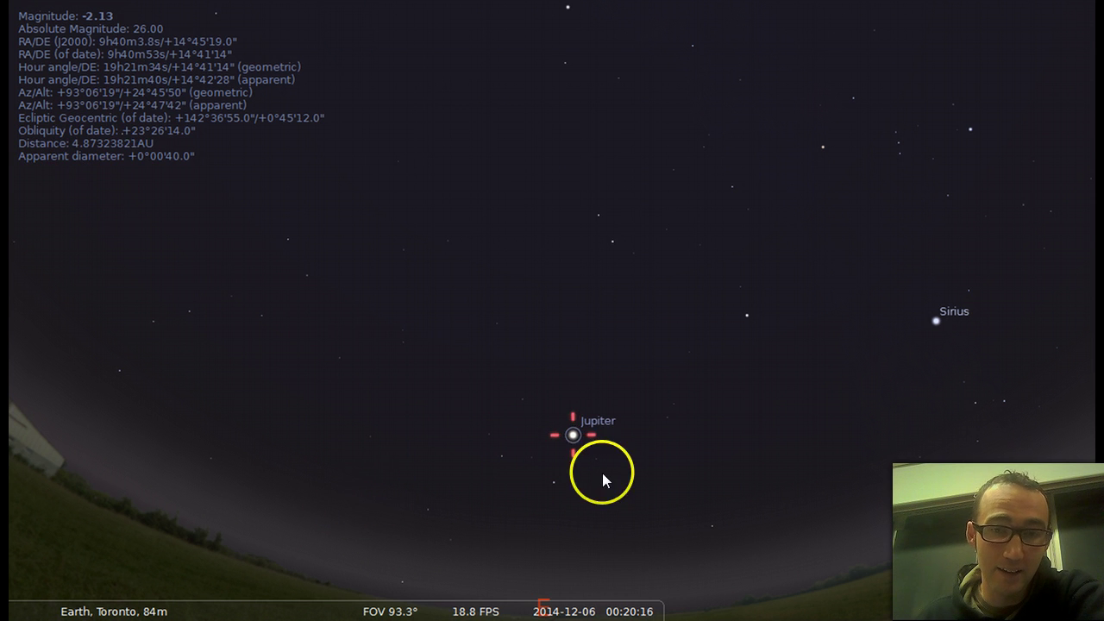
drag(562, 498, 484, 425)
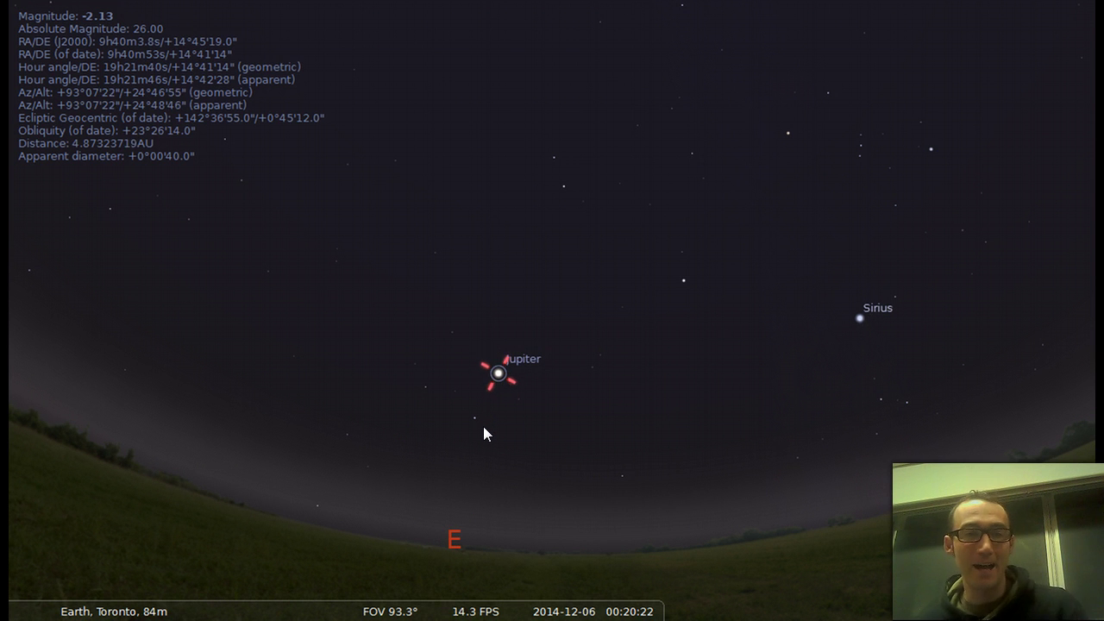
Step: Select the bright unlabelled star between Jupiter and Sirius to show its details, and reselect Jupiter
click(685, 288)
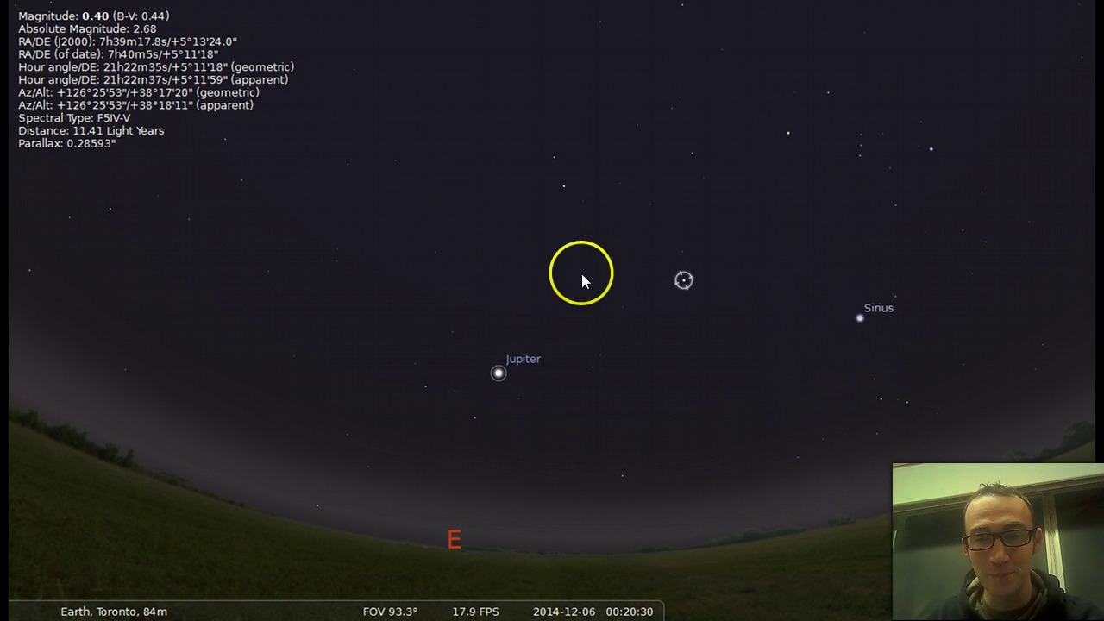
drag(581, 274, 885, 239)
drag(319, 349, 103, 321)
drag(690, 359, 574, 207)
click(465, 390)
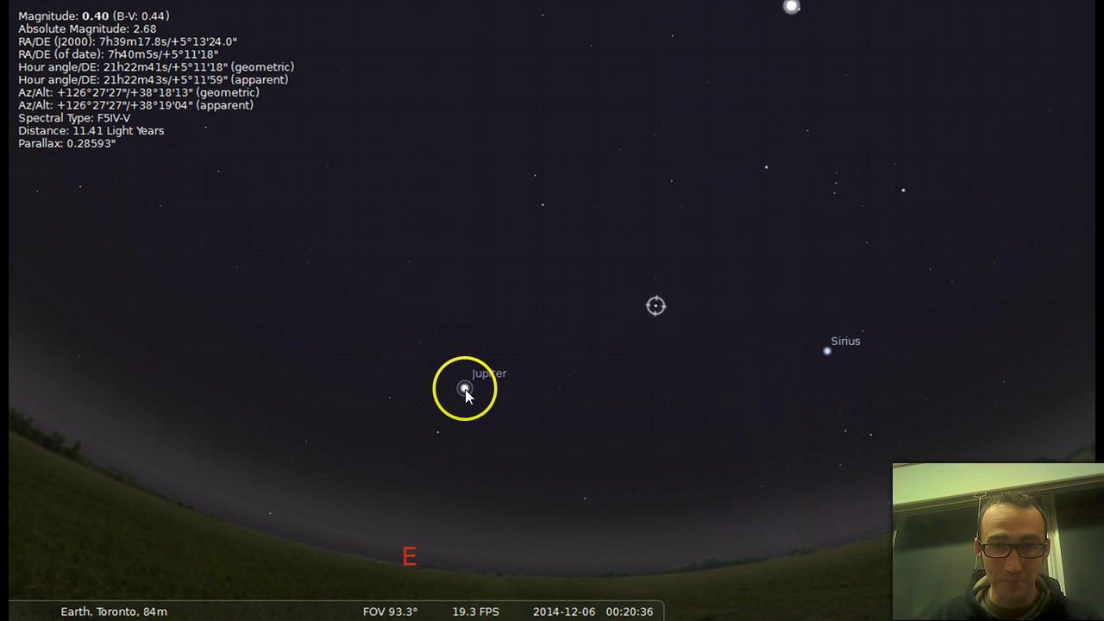
Step: Centre the view on Jupiter, run time forward at increased speed until the night of 2014-12-07, and restore the normal time rate
key(space)
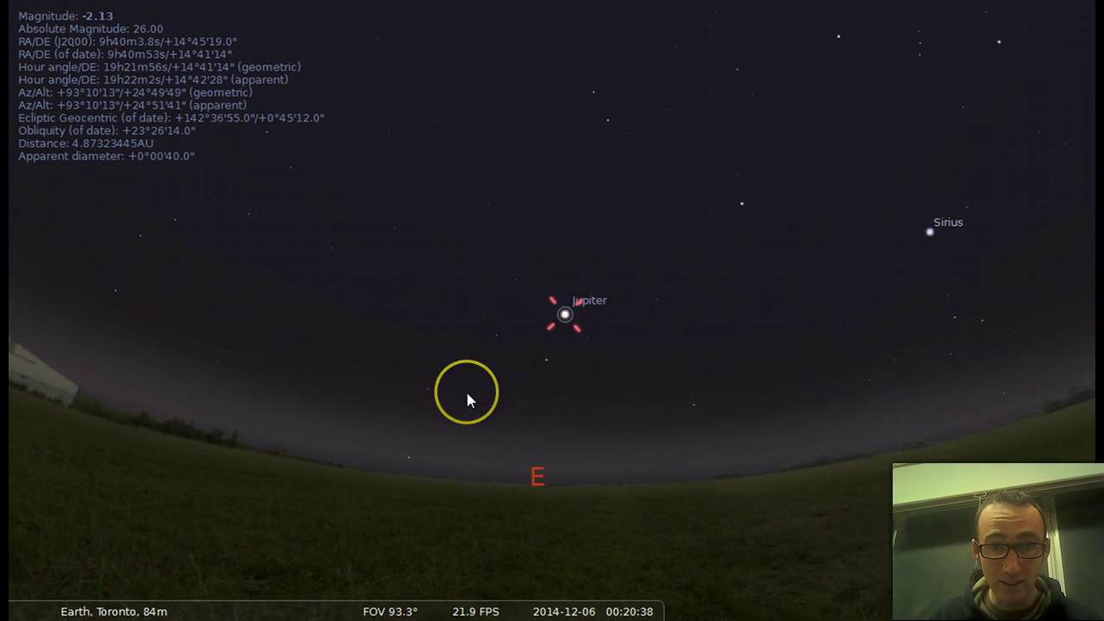
mouse_move(556, 611)
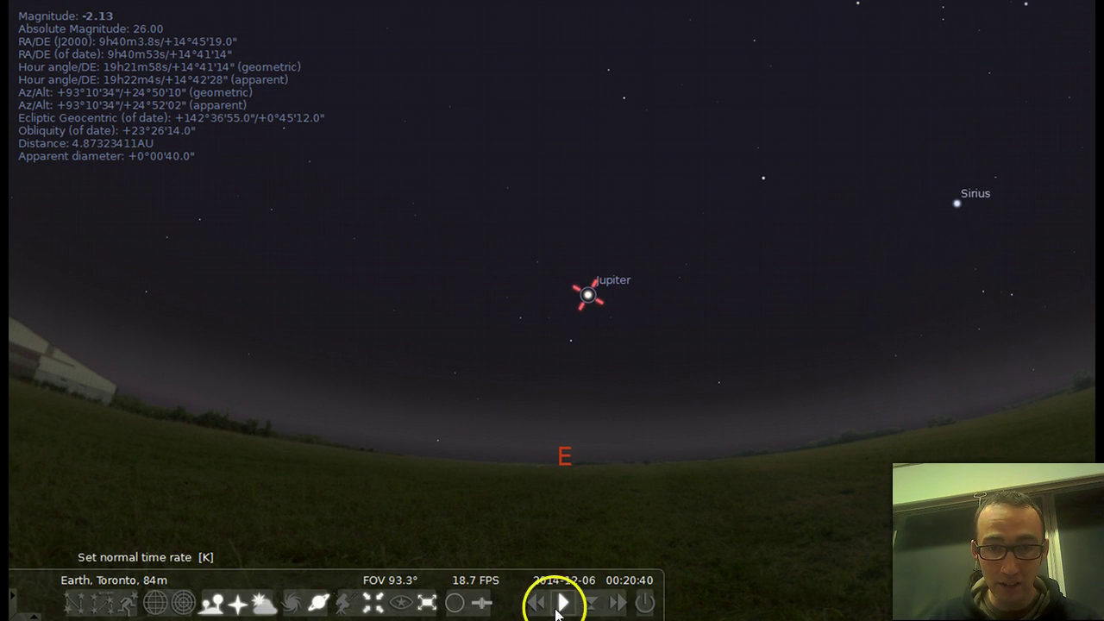
click(616, 603)
click(616, 603)
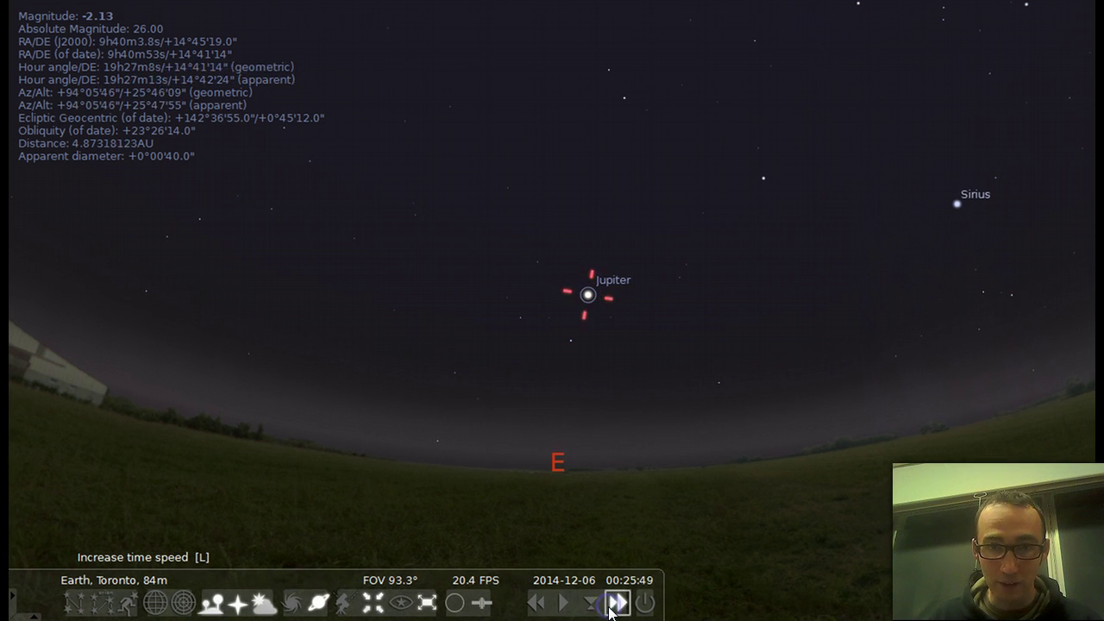
click(616, 603)
click(616, 603)
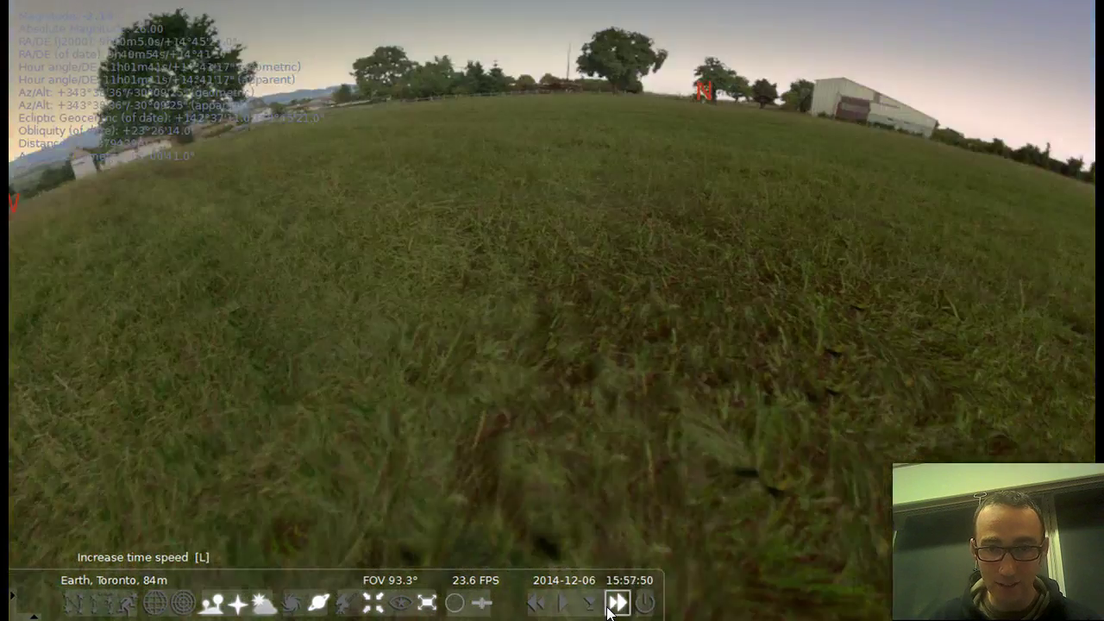
click(562, 603)
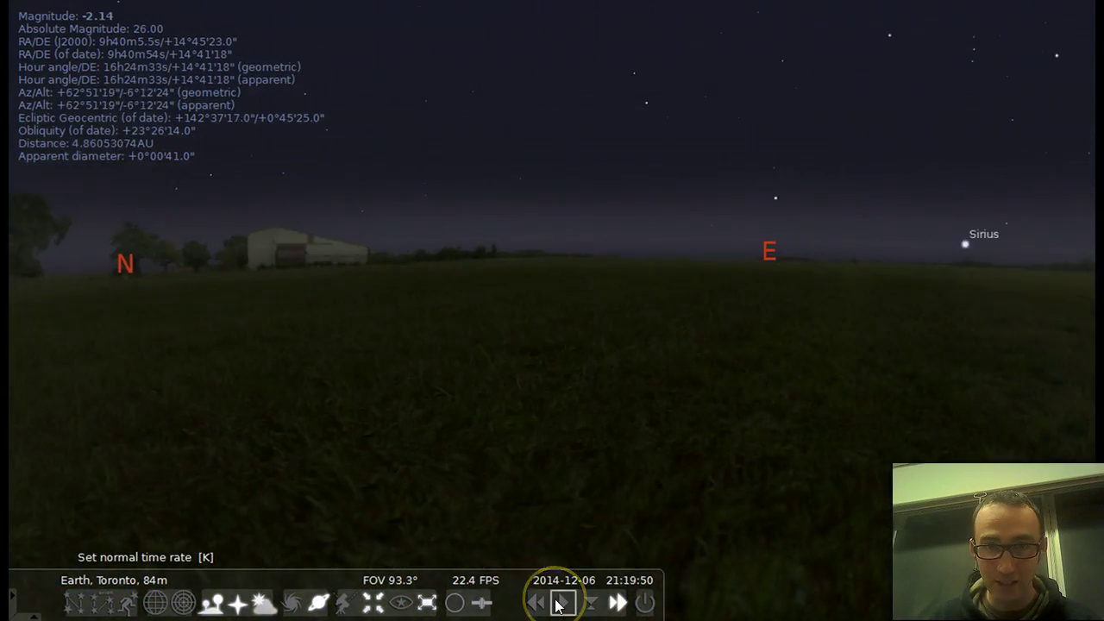
click(559, 604)
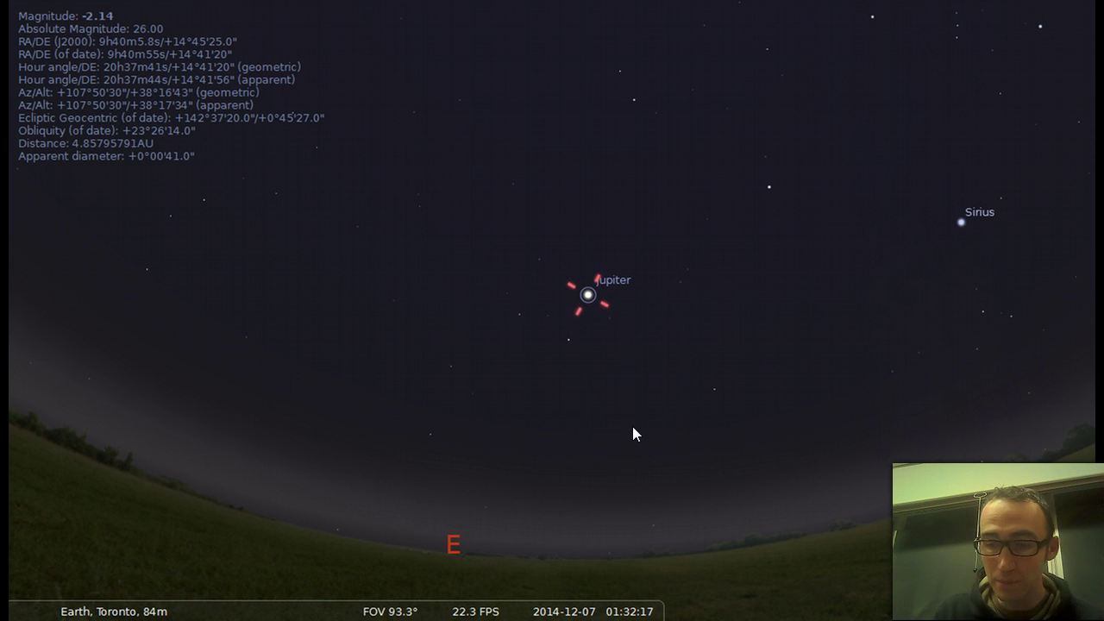
Step: Zoom in on Jupiter to a field of view of about 0.25° to examine the planet and its moons
scroll(632, 426, up, 1)
scroll(633, 426, up, 5)
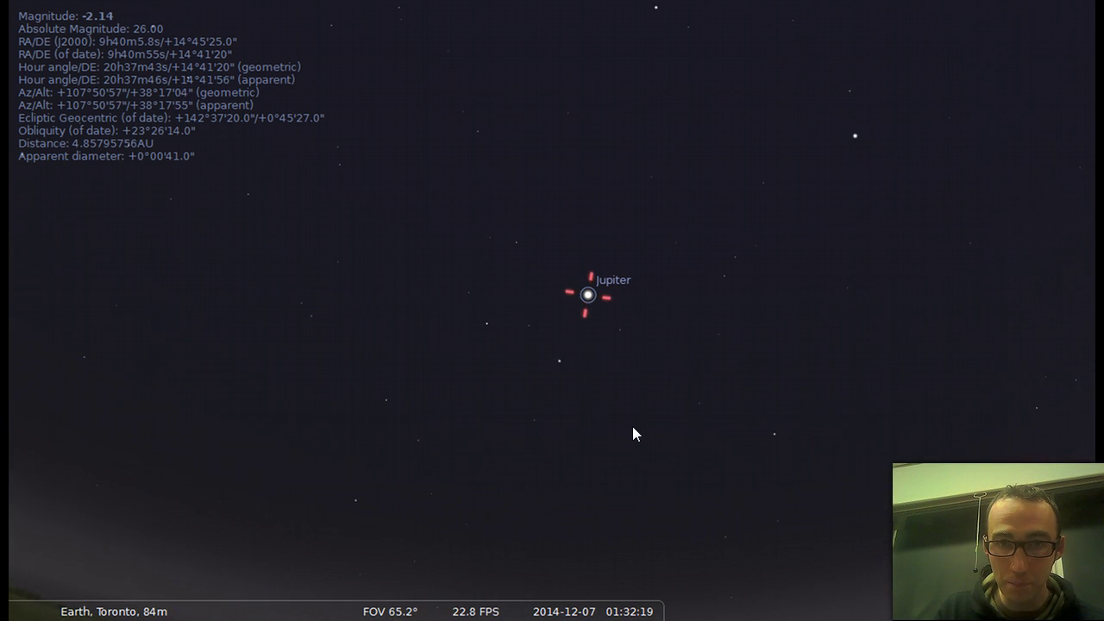
scroll(633, 426, up, 6)
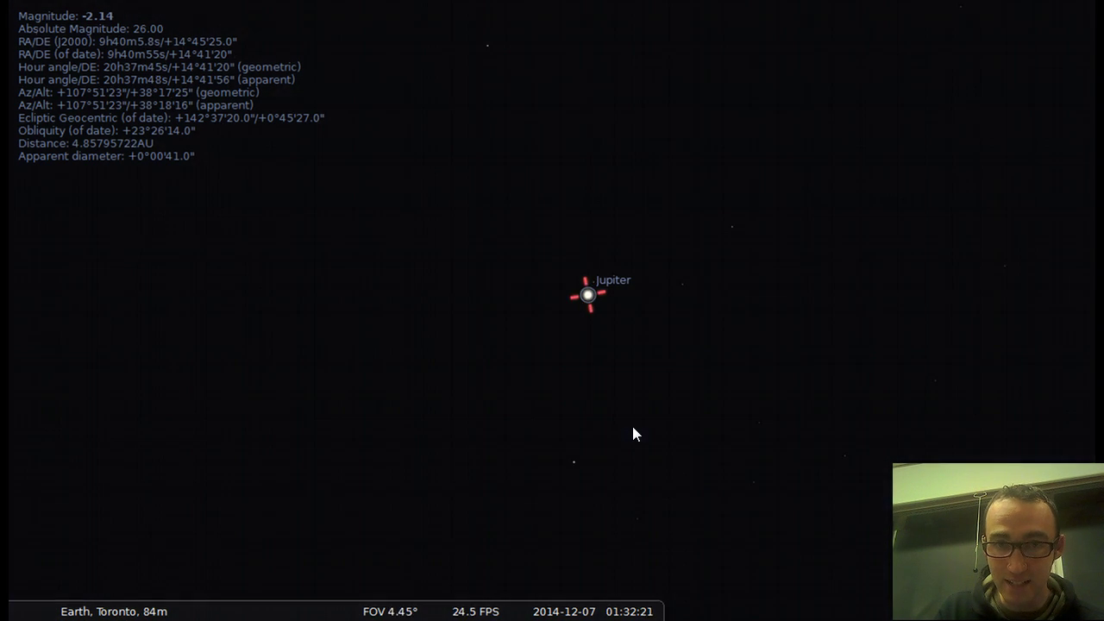
scroll(633, 427, up, 2)
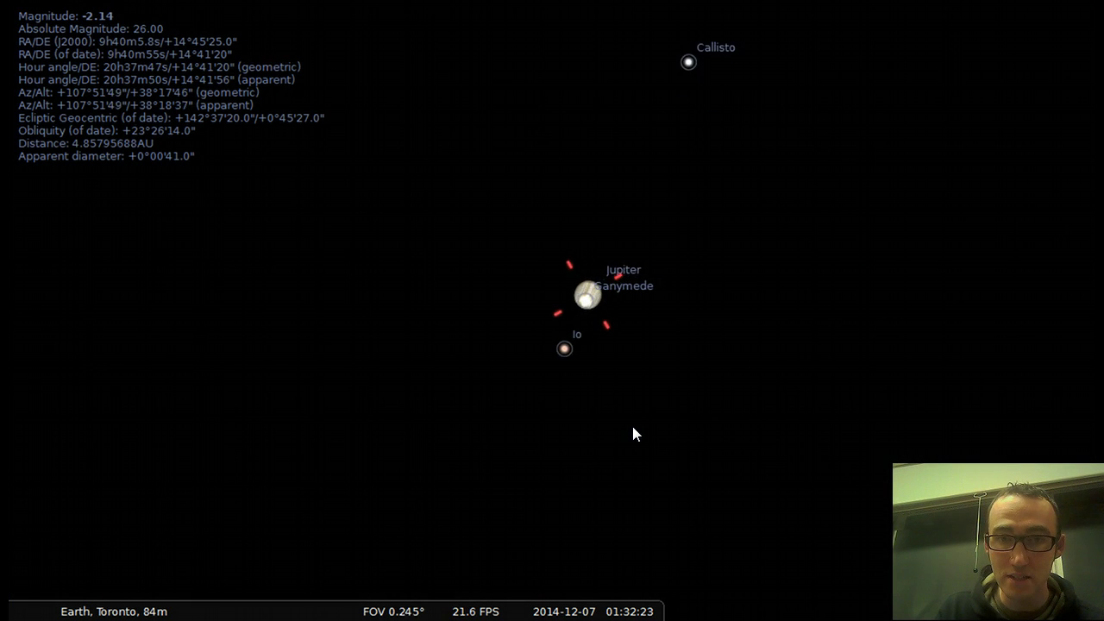
scroll(633, 426, down, 1)
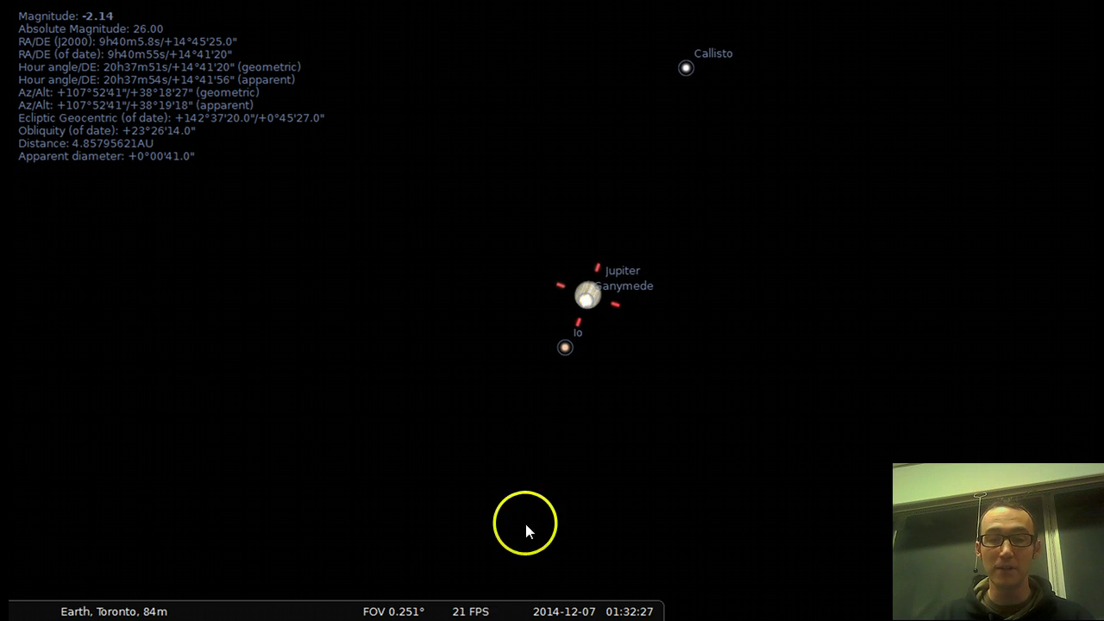
Step: Speed up time to follow Jupiter's moons until the night of 2014-12-08, and restore the normal time rate
mouse_move(32, 303)
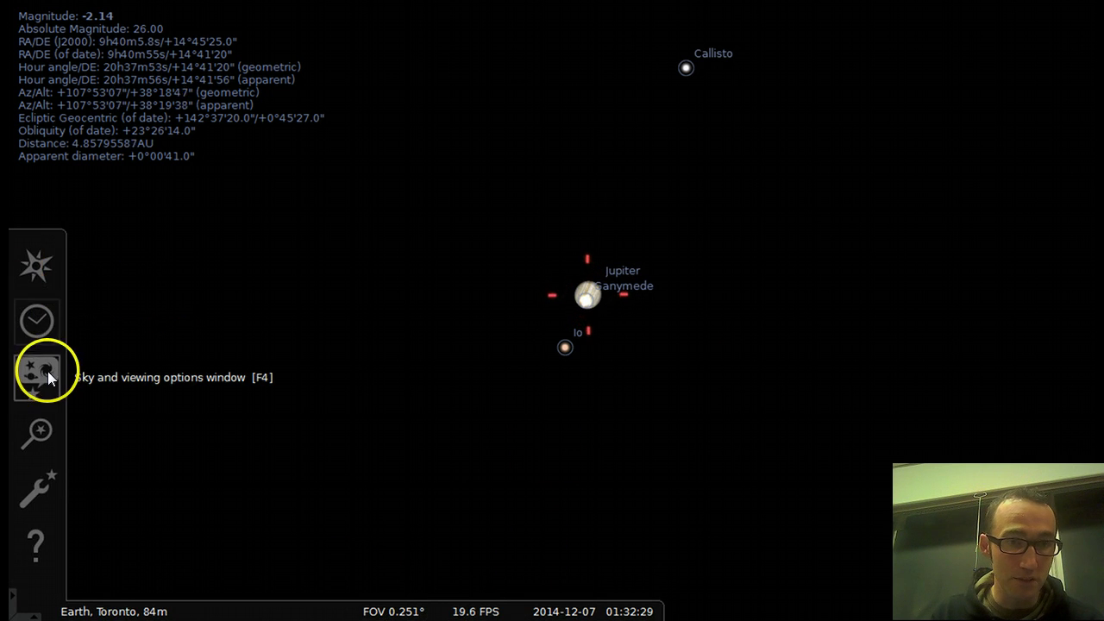
mouse_move(680, 596)
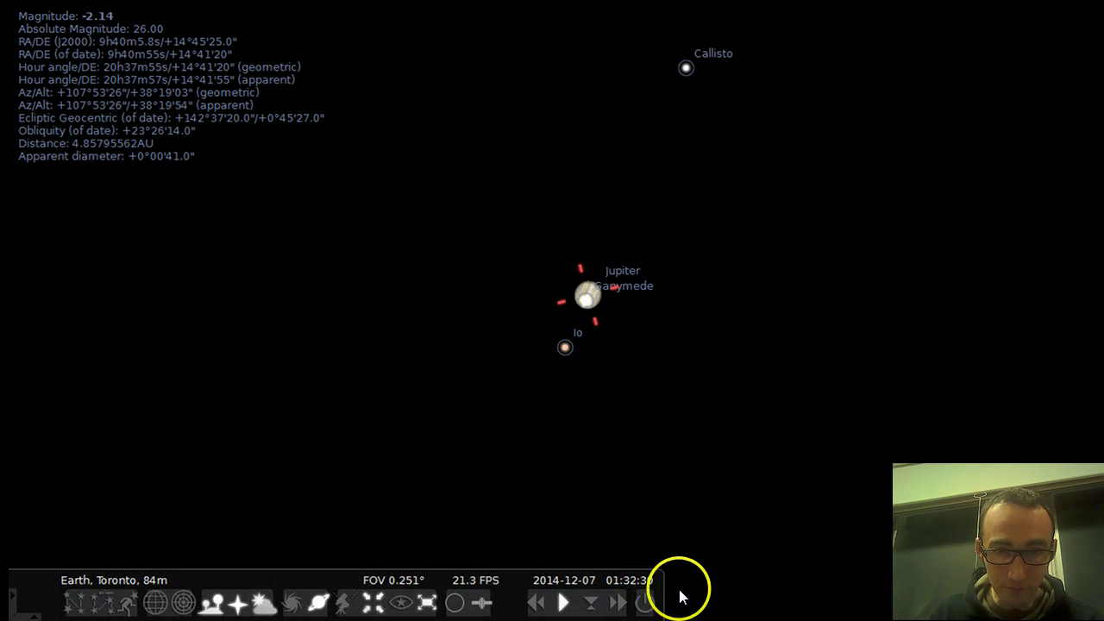
click(614, 603)
click(613, 604)
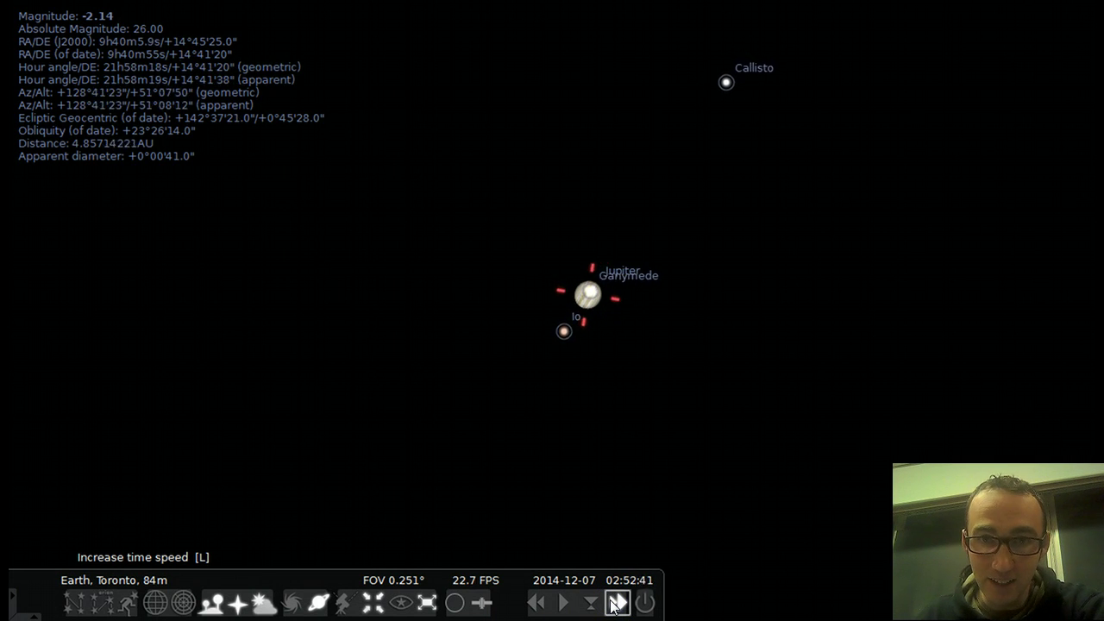
click(616, 603)
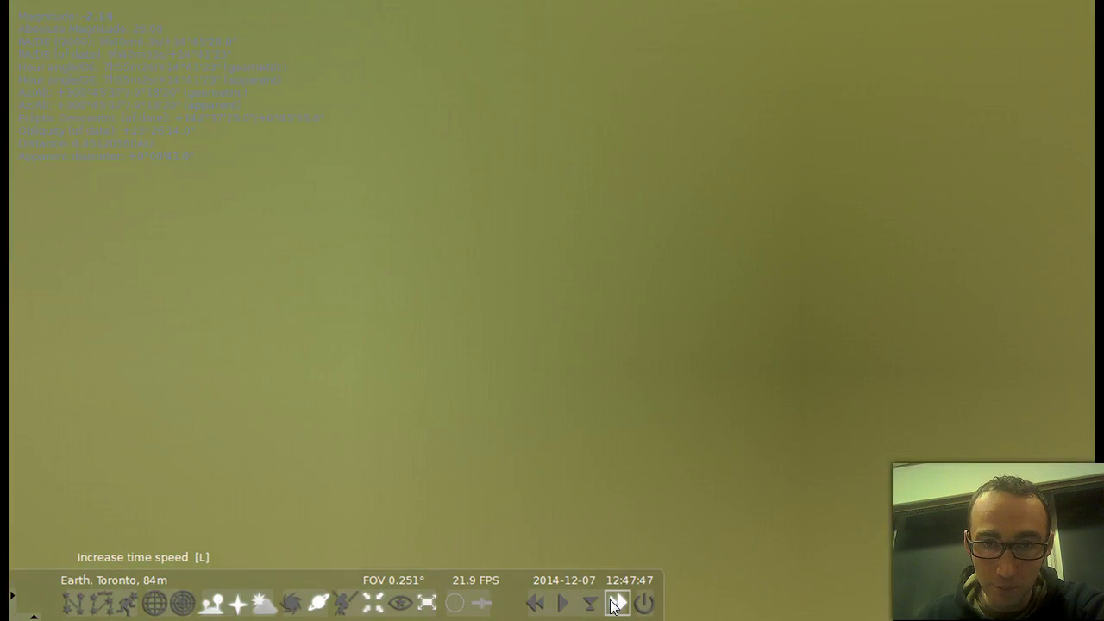
click(612, 599)
click(561, 603)
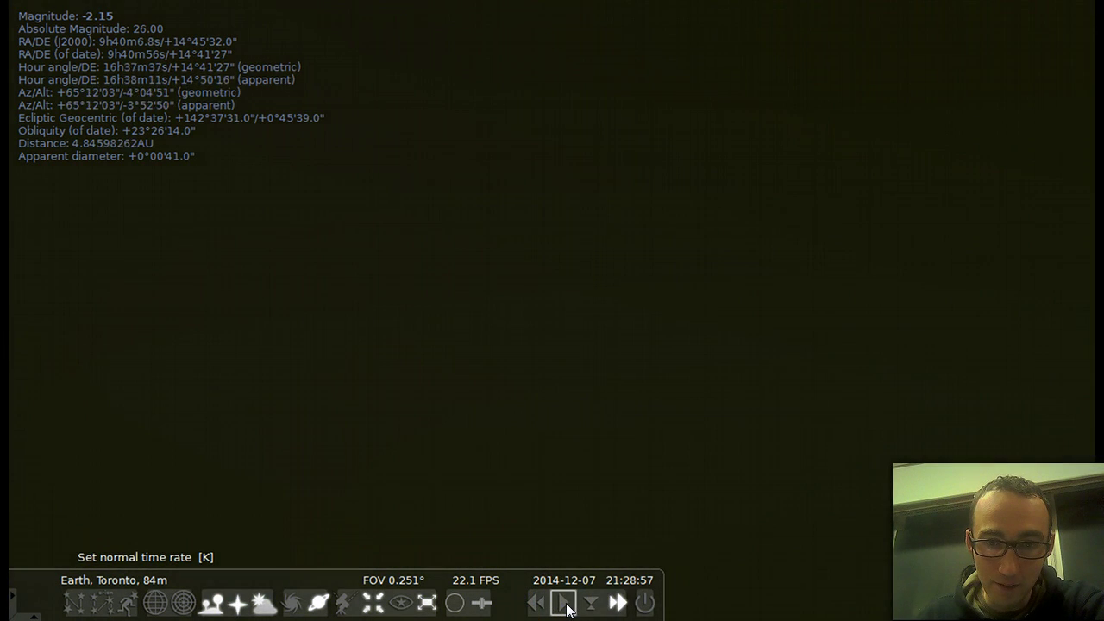
click(615, 603)
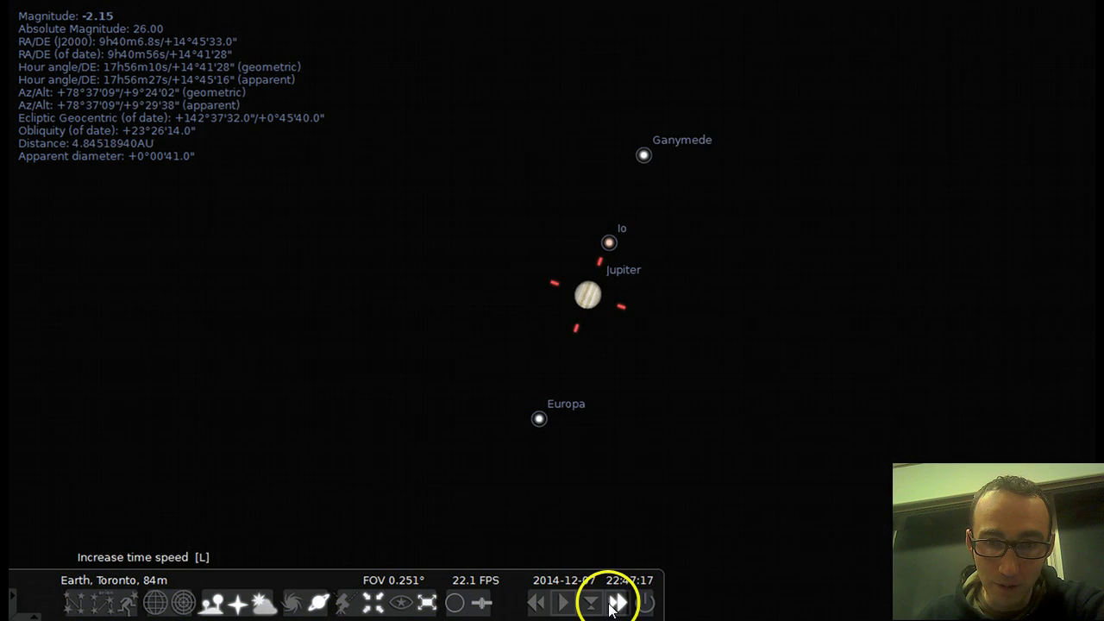
click(590, 603)
click(563, 603)
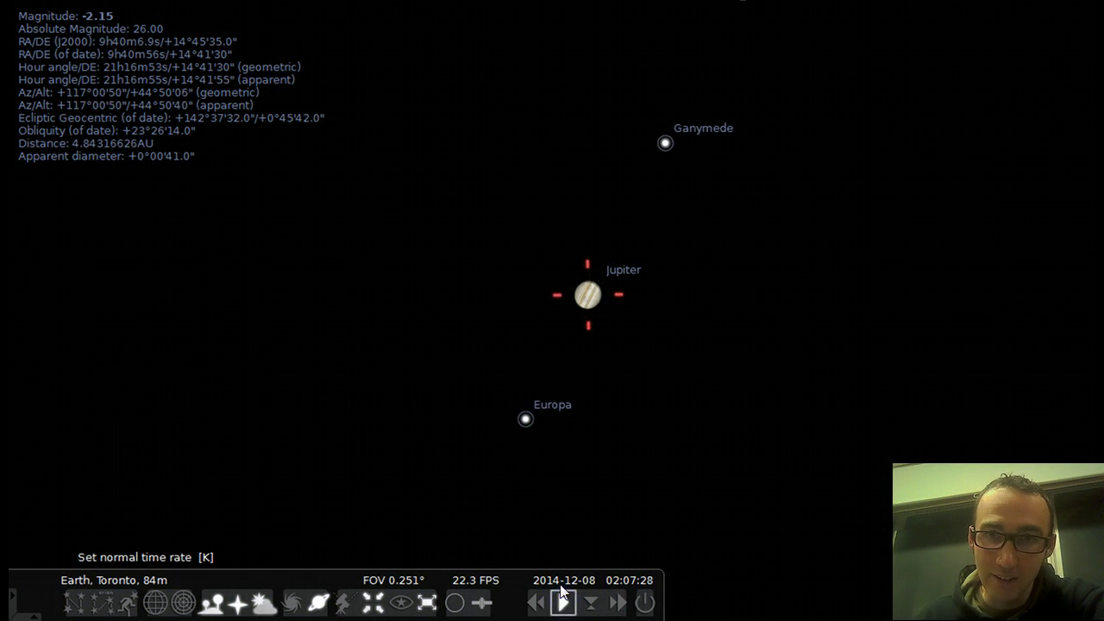
Step: Open the date and time settings, move them clear of Jupiter, and advance the date day by day to 2014-12-13
mouse_move(17, 223)
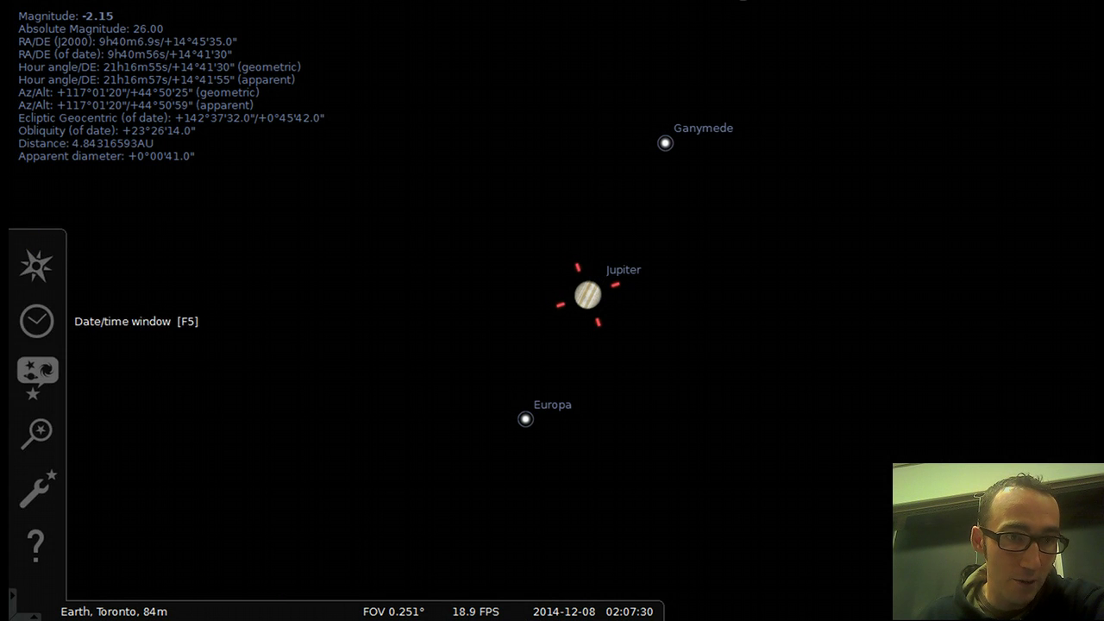
click(39, 319)
click(565, 259)
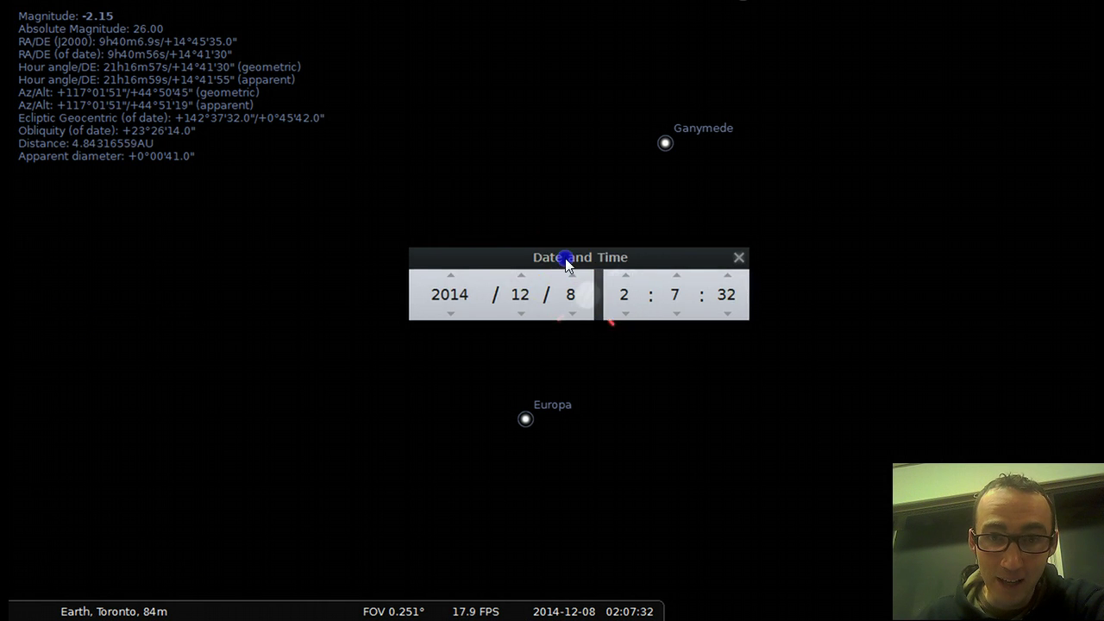
drag(565, 259, 205, 271)
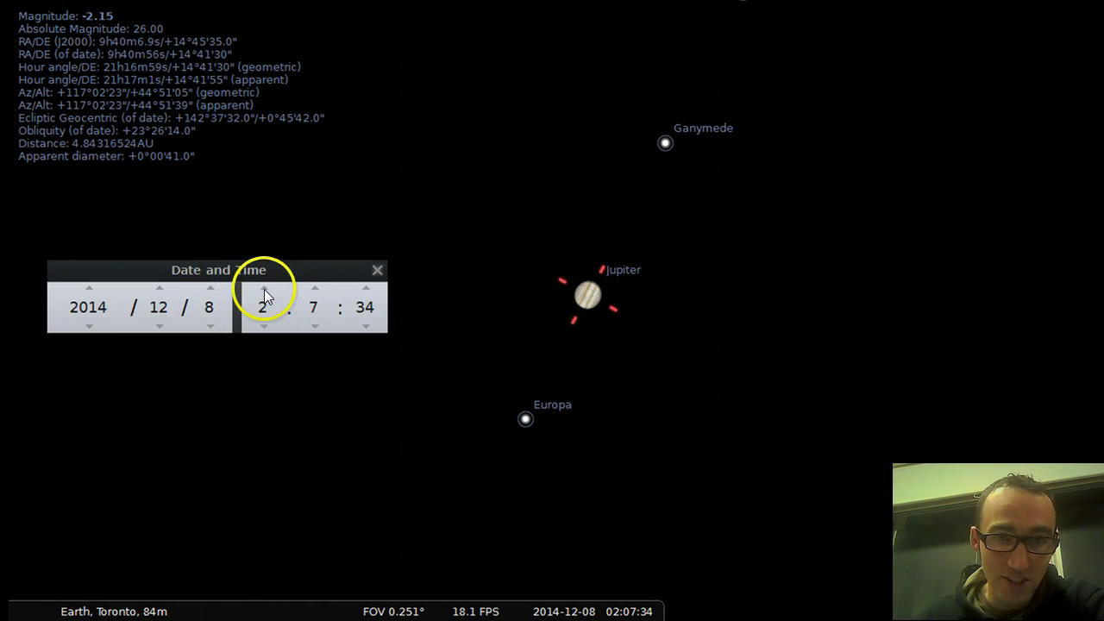
click(209, 287)
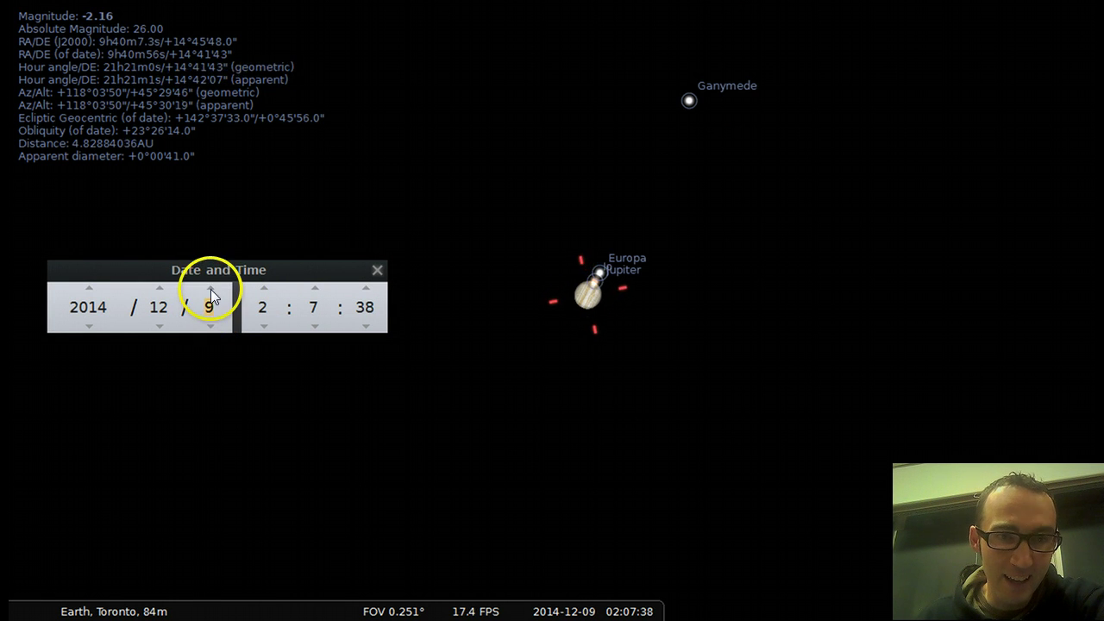
click(210, 290)
click(209, 289)
click(210, 289)
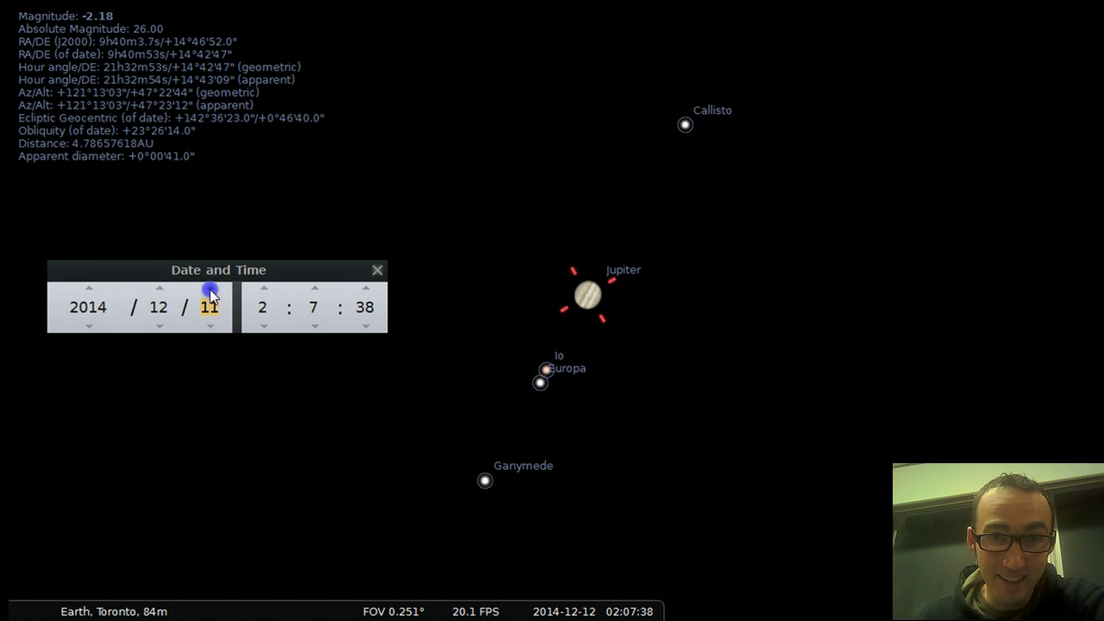
click(209, 289)
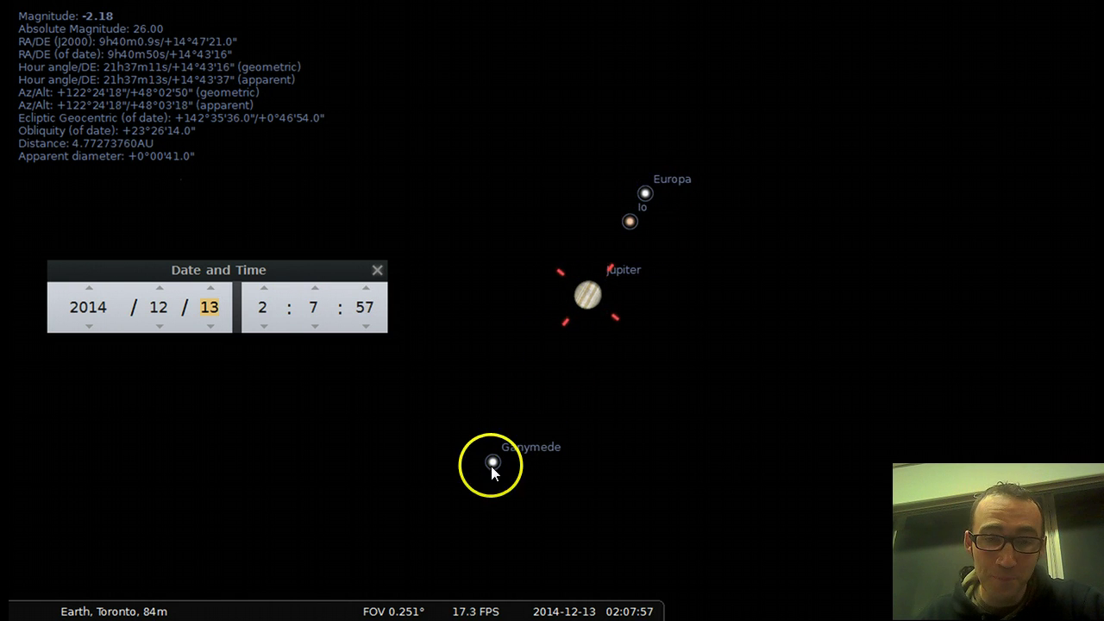
Step: Advance the date day by day to 2014-12-15 to compare the moons' positions, and close the date and time settings
click(211, 288)
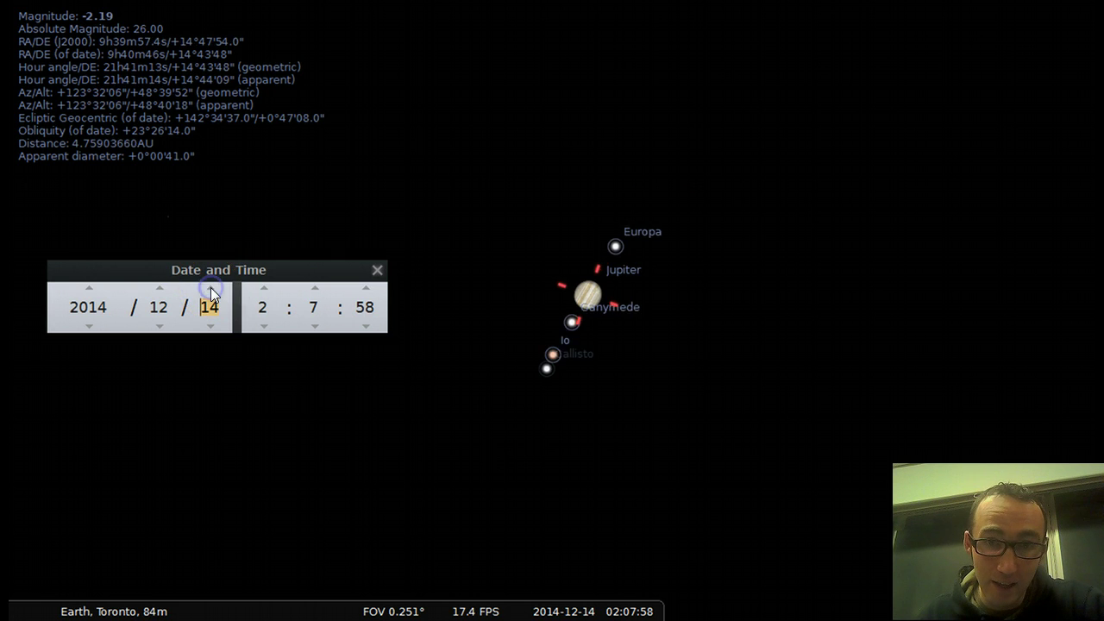
click(210, 288)
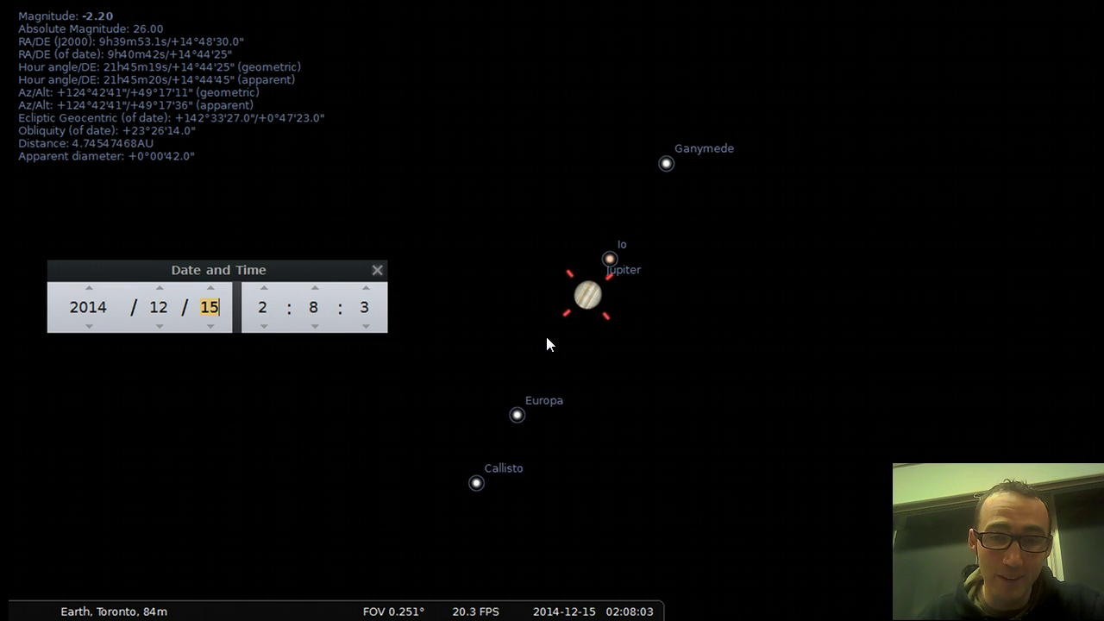
click(701, 272)
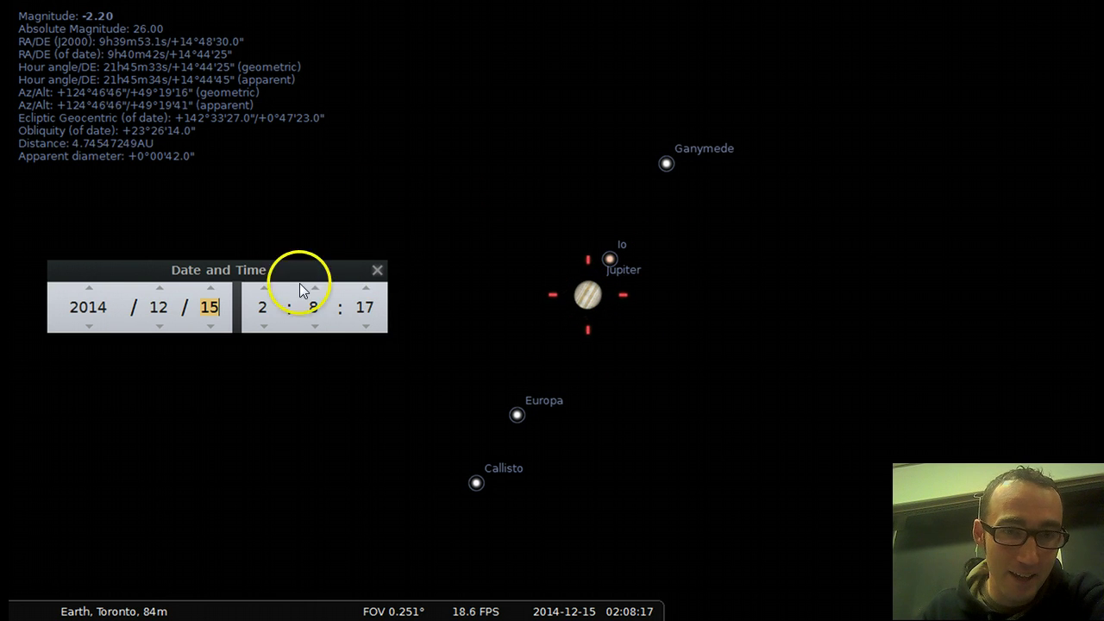
click(377, 273)
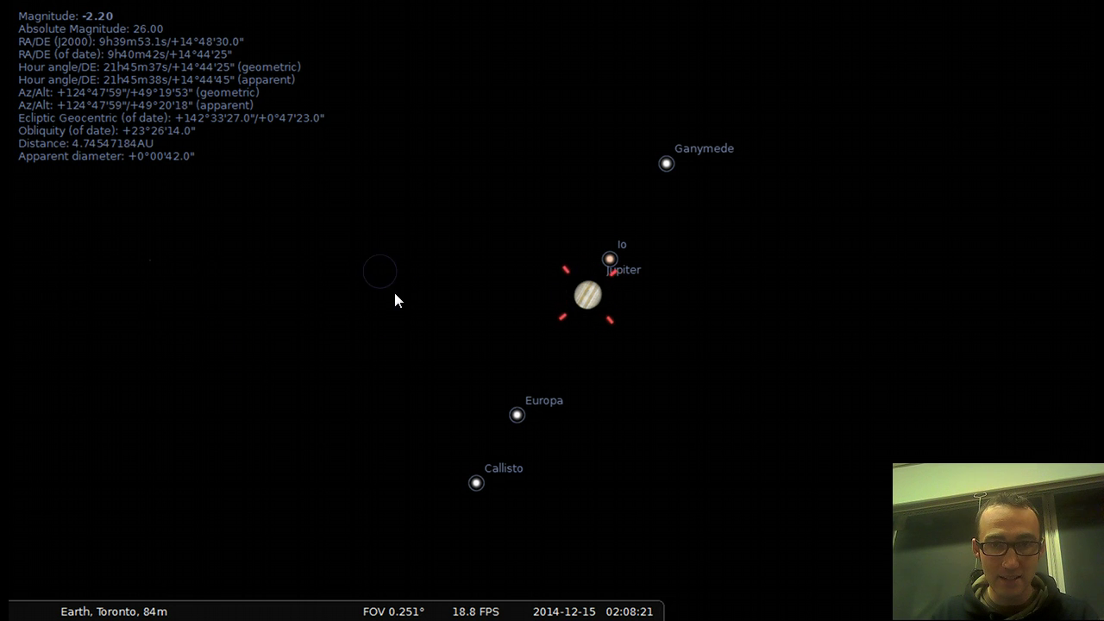
Step: Zoom out from Jupiter to the wide night sky and look around the southern horizon near Sirius
scroll(394, 299, down, 5)
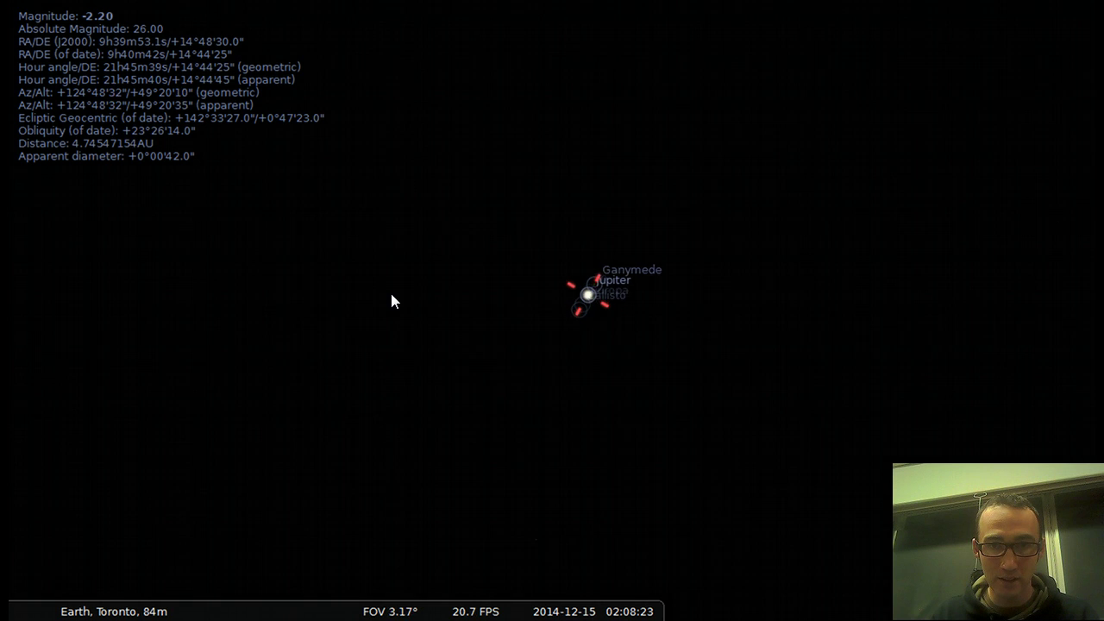
scroll(392, 300, down, 5)
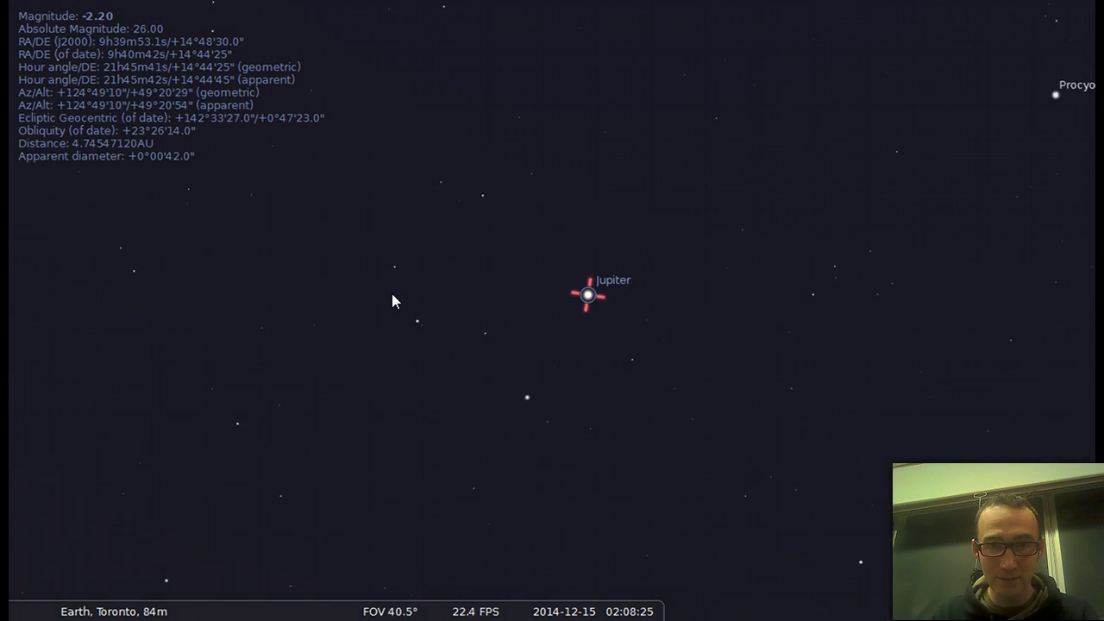
scroll(392, 300, down, 5)
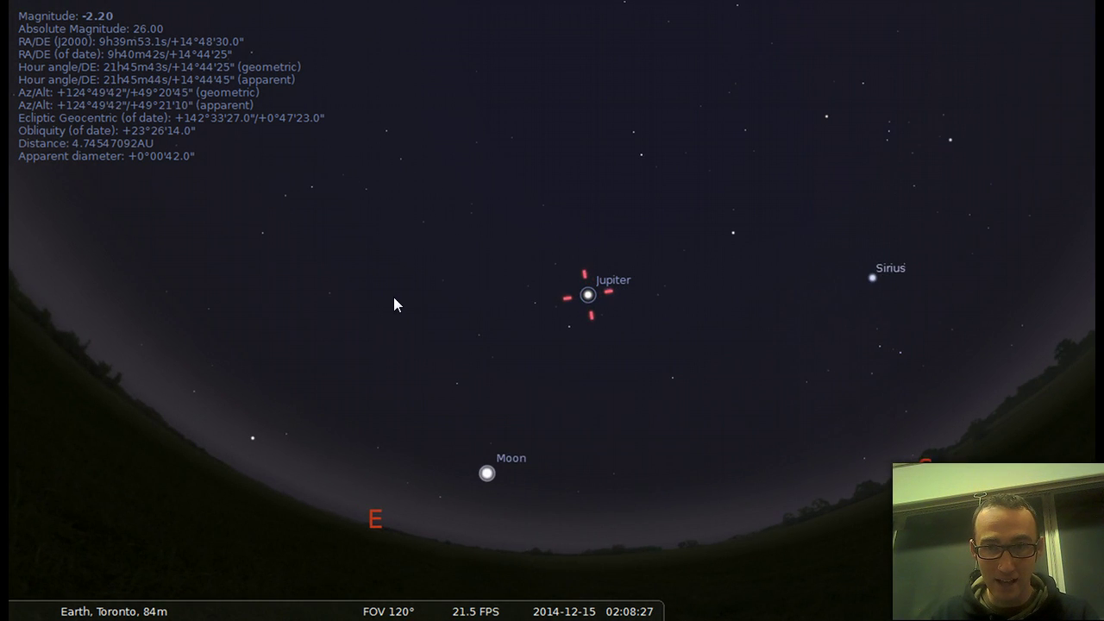
drag(657, 400, 457, 273)
scroll(582, 366, up, 4)
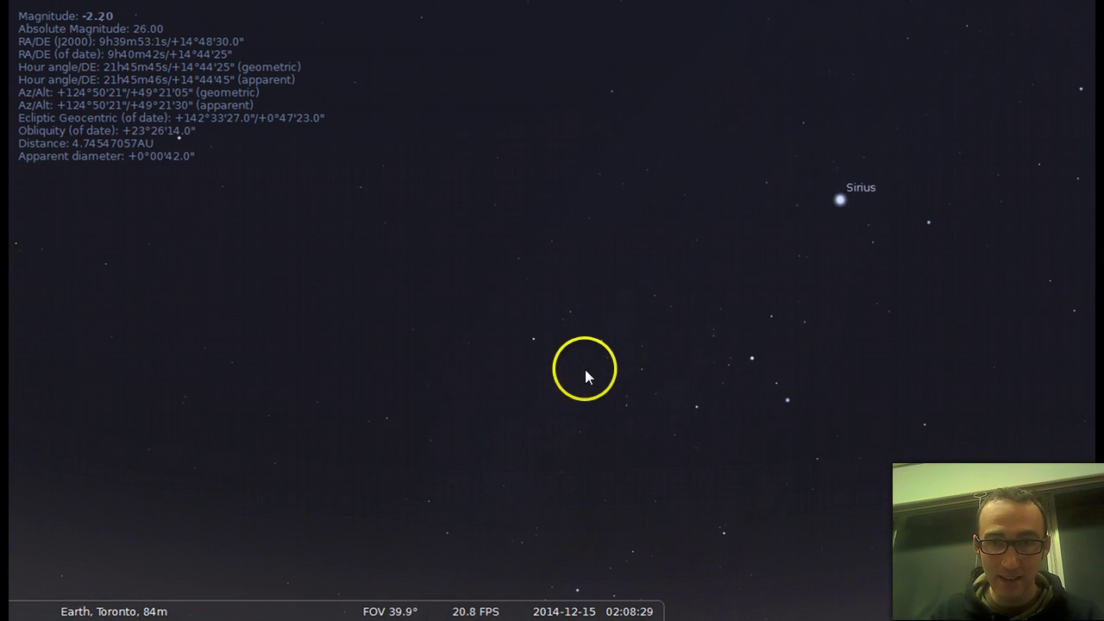
scroll(585, 371, down, 3)
drag(679, 399, 189, 382)
mouse_move(29, 321)
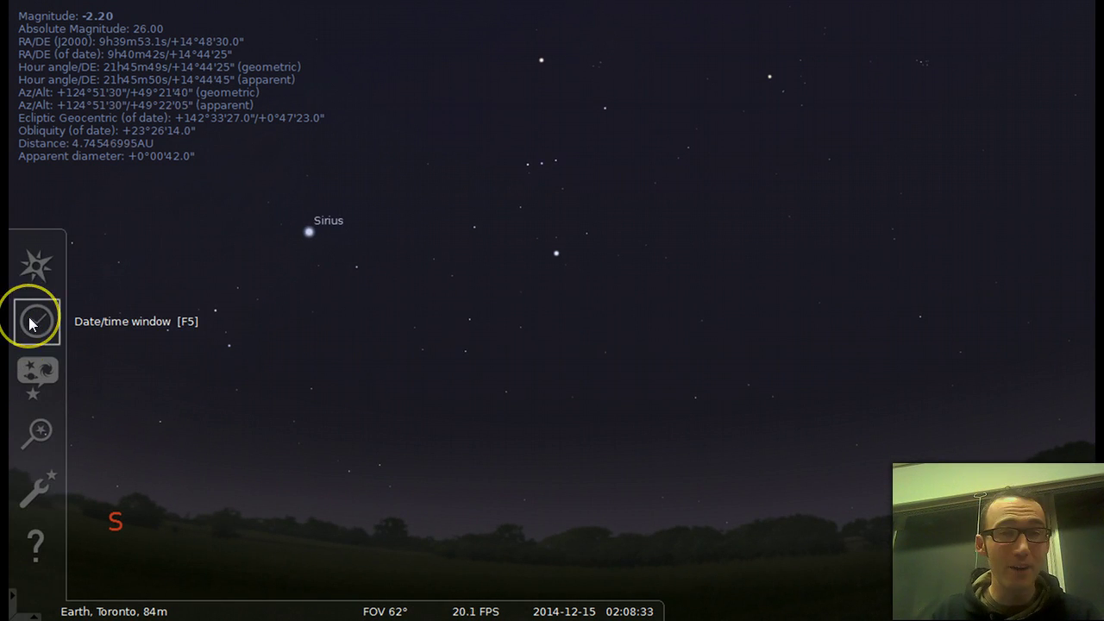